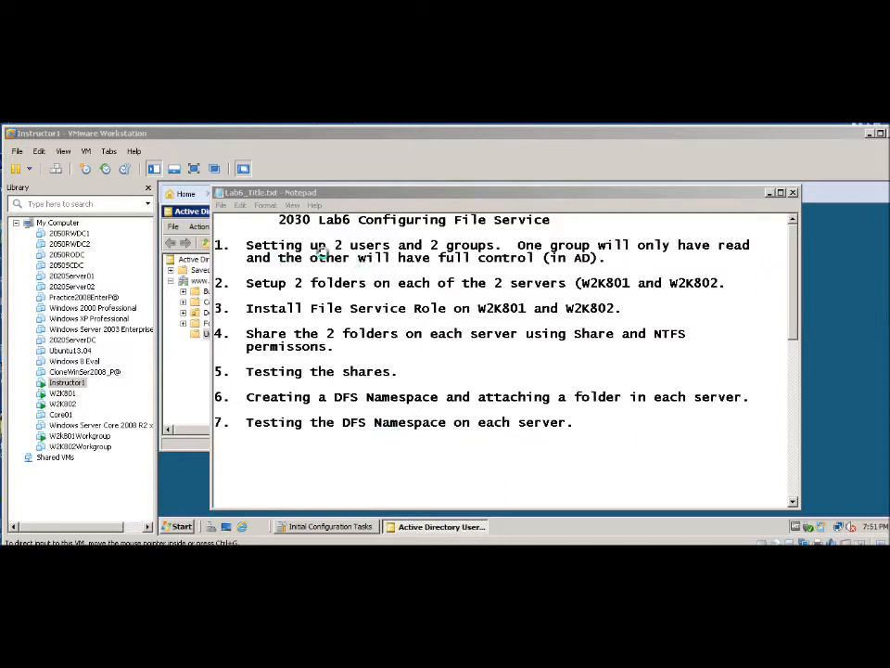
Read the Lab6_Title.txt plan and check RedGroup's members in Active Directory against it.
left_click_drag(791, 231, 800, 341)
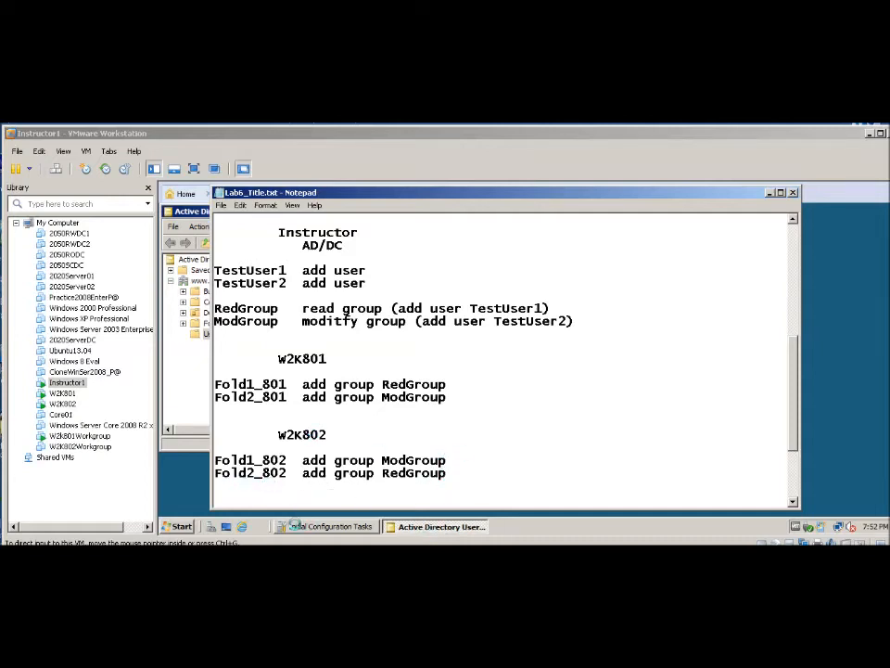
left_click(769, 192)
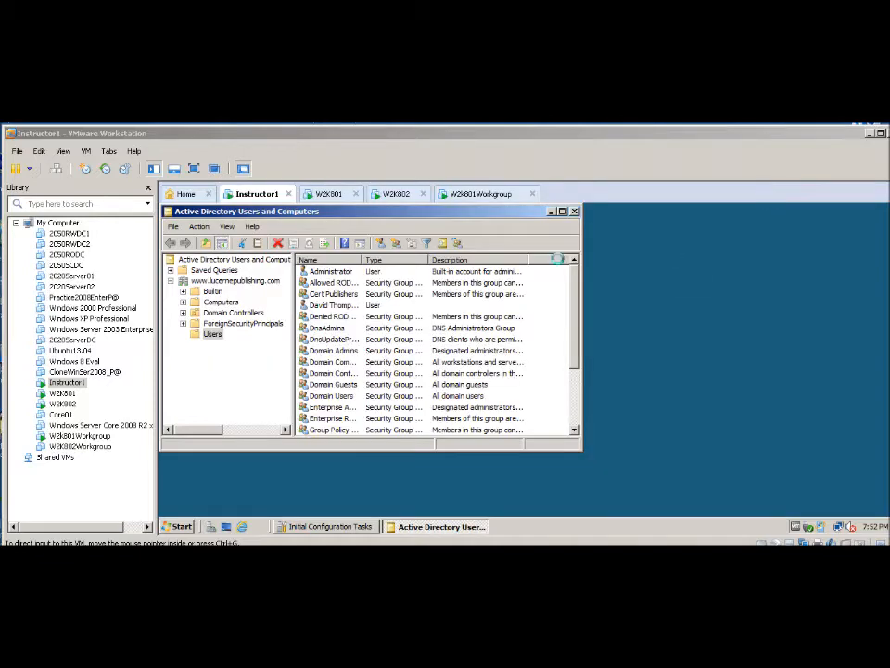
left_click_drag(573, 299, 563, 358)
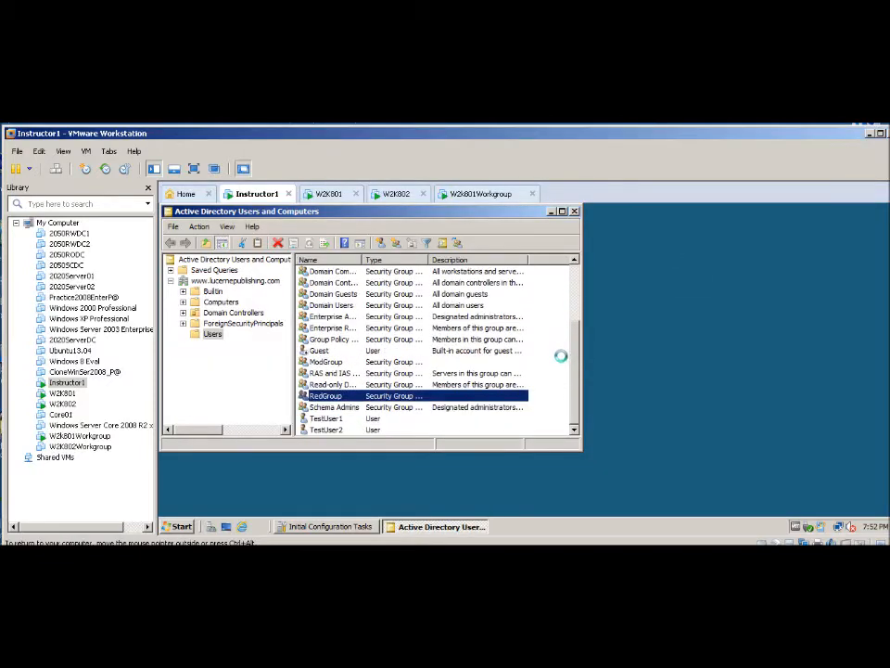
right_click(313, 395)
left_click(344, 367)
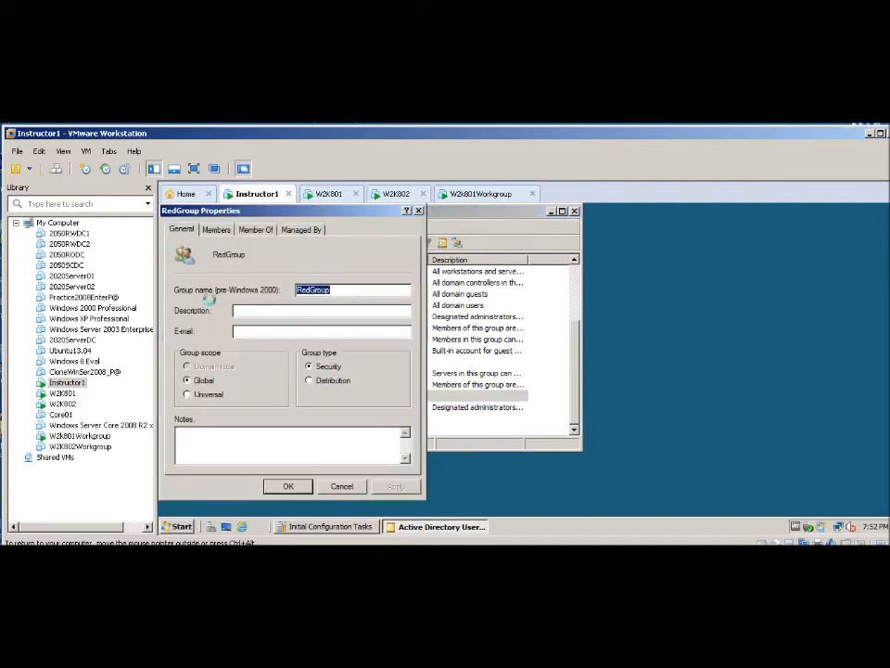
left_click(215, 229)
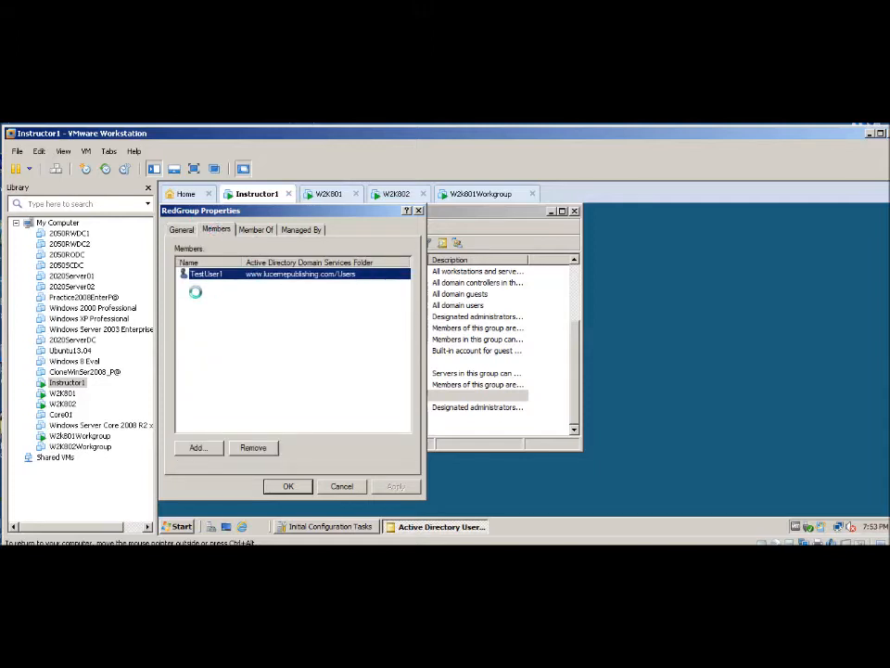
left_click(209, 555)
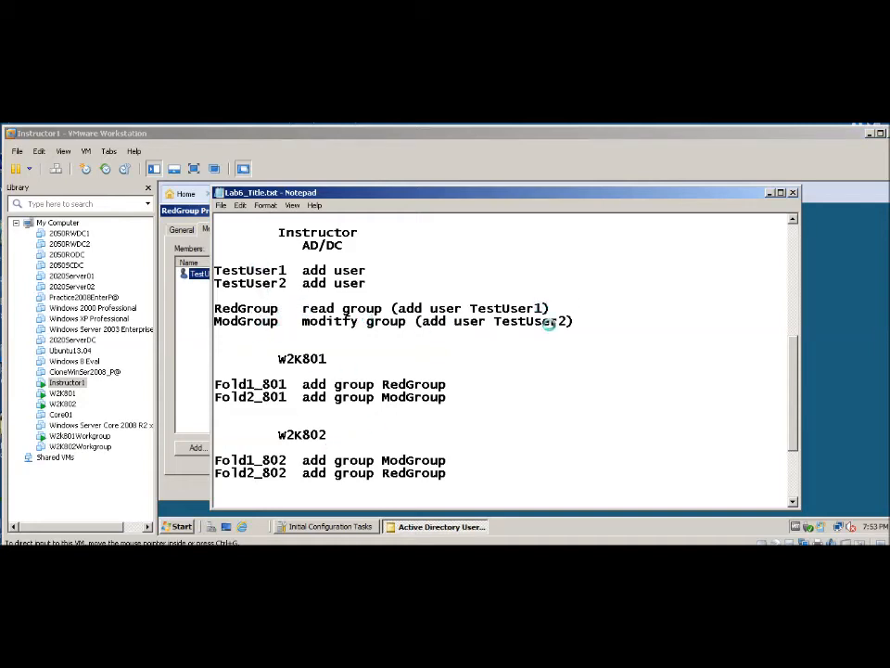
left_click(769, 193)
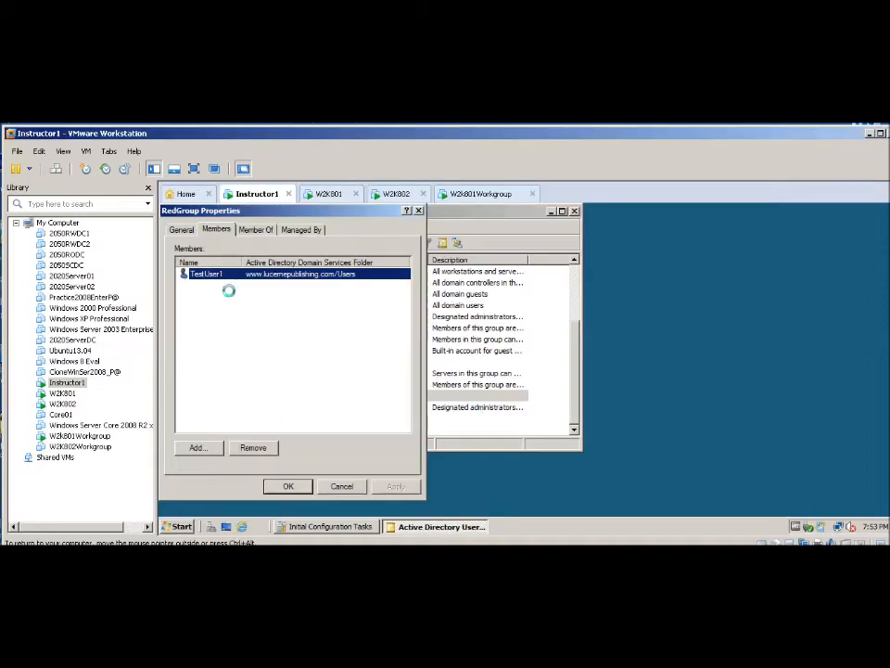
left_click(286, 484)
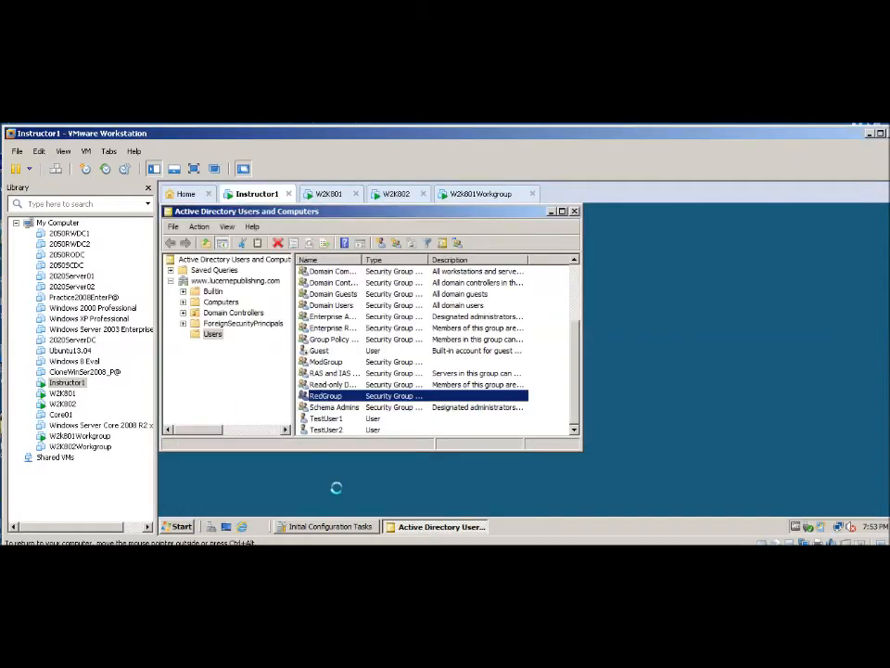
Check the members of ModGroup, then close Active Directory Users and Computers.
left_click(320, 361)
right_click(322, 362)
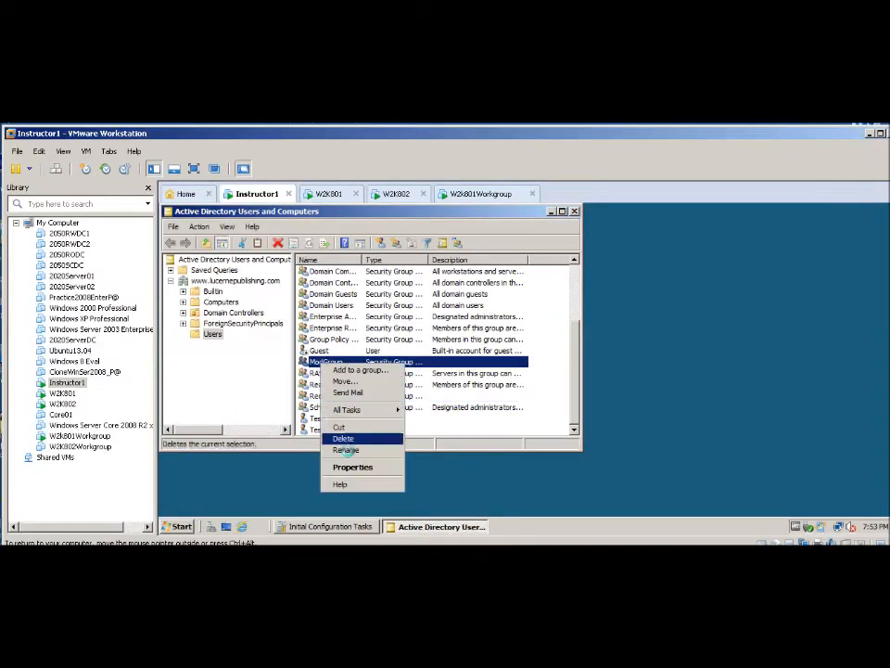
left_click(348, 467)
left_click(216, 229)
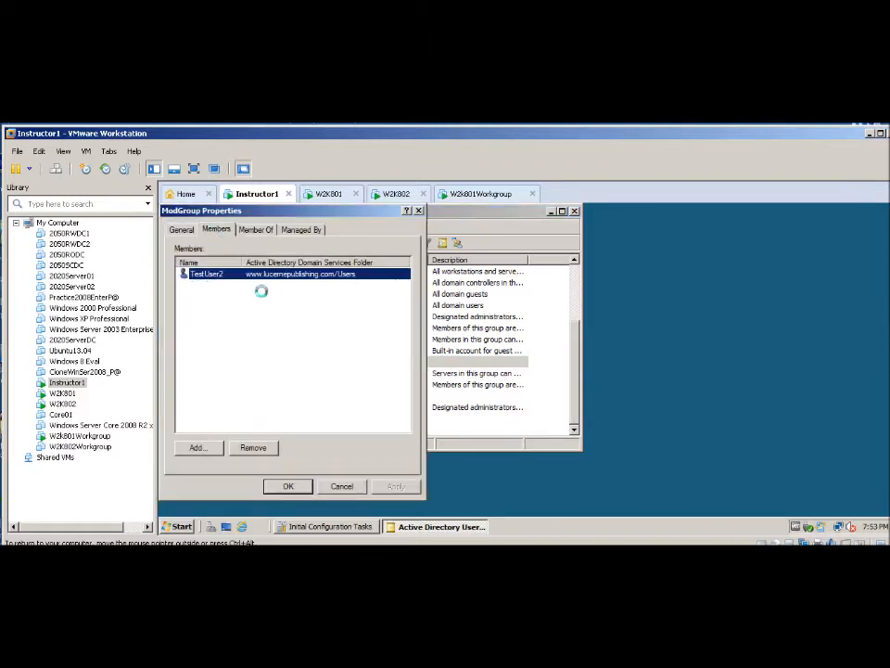
left_click(288, 487)
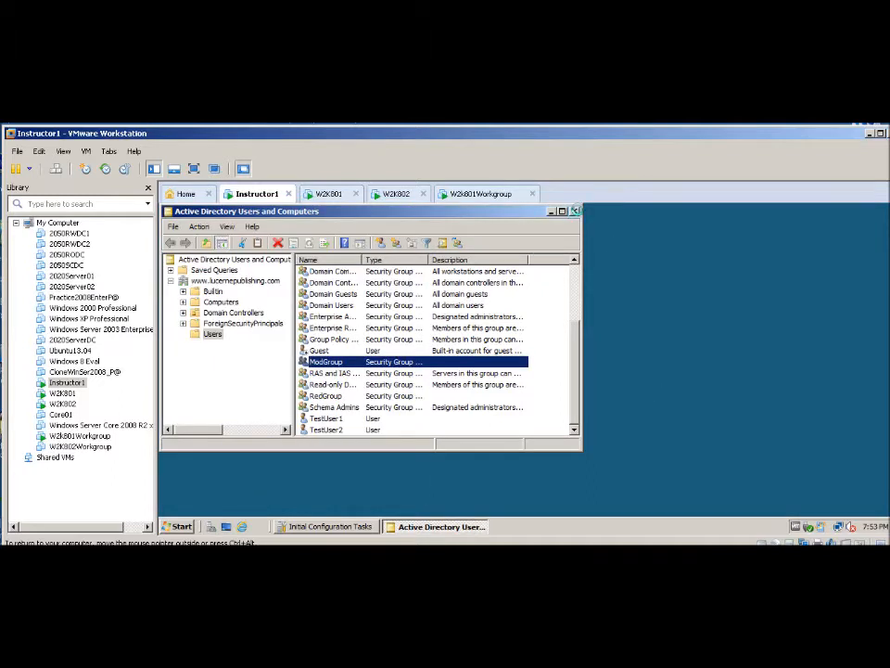
left_click(575, 210)
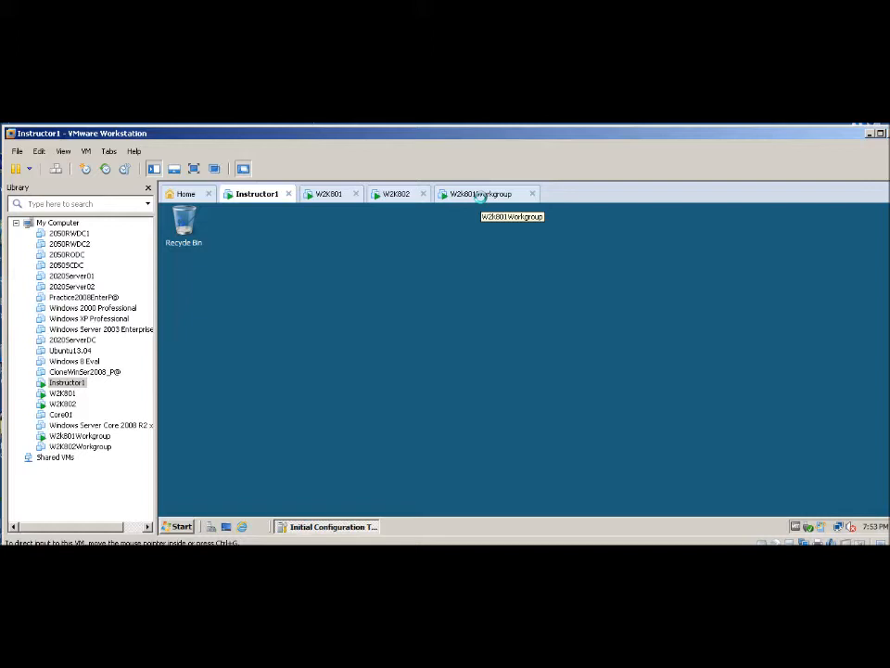
Switch to the W2K801 machine and view the text document Doc1_801 in C:\Fold1_801.
left_click(322, 194)
left_click(176, 536)
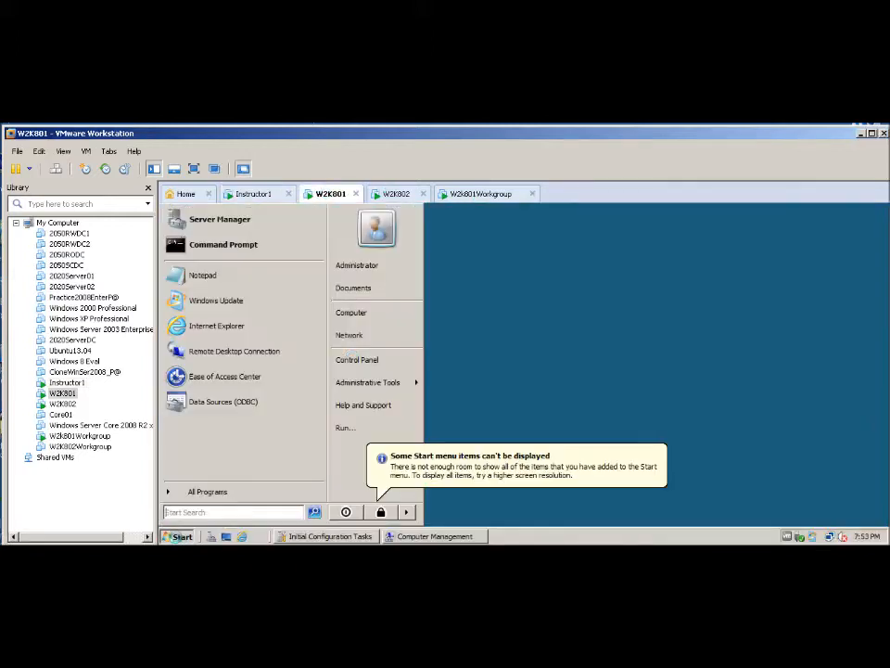
left_click(334, 313)
double_click(315, 311)
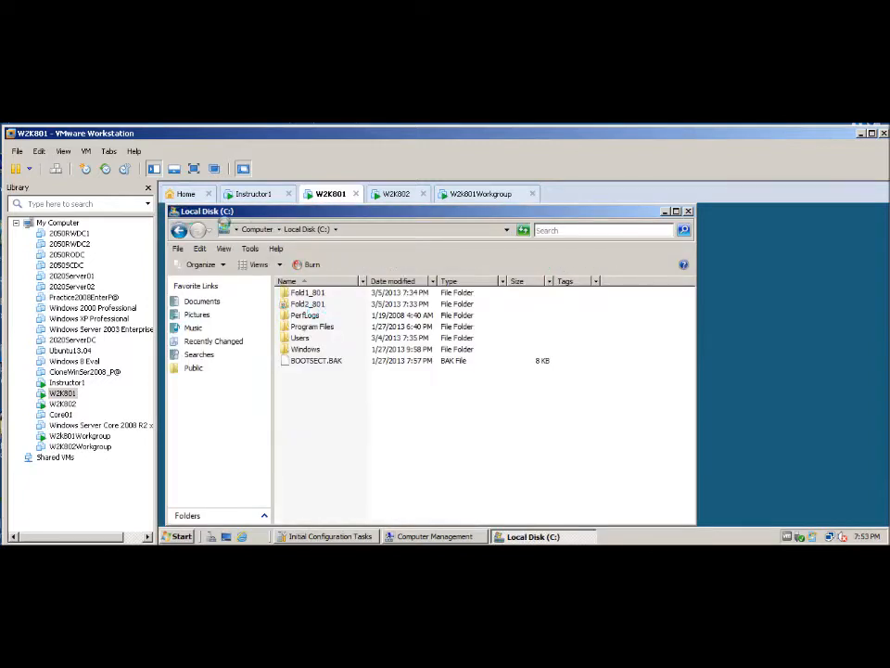
double_click(295, 293)
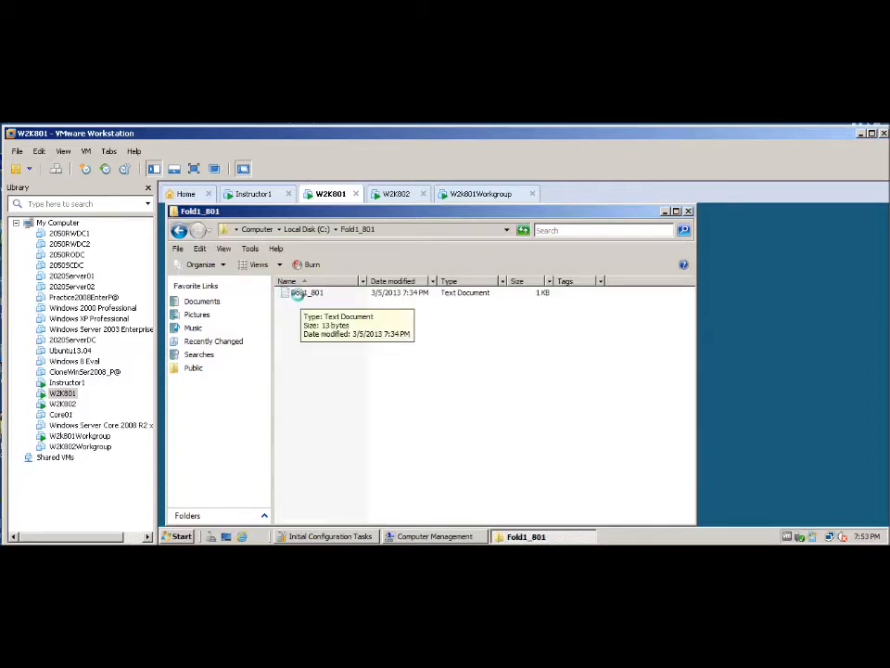
left_click(295, 293)
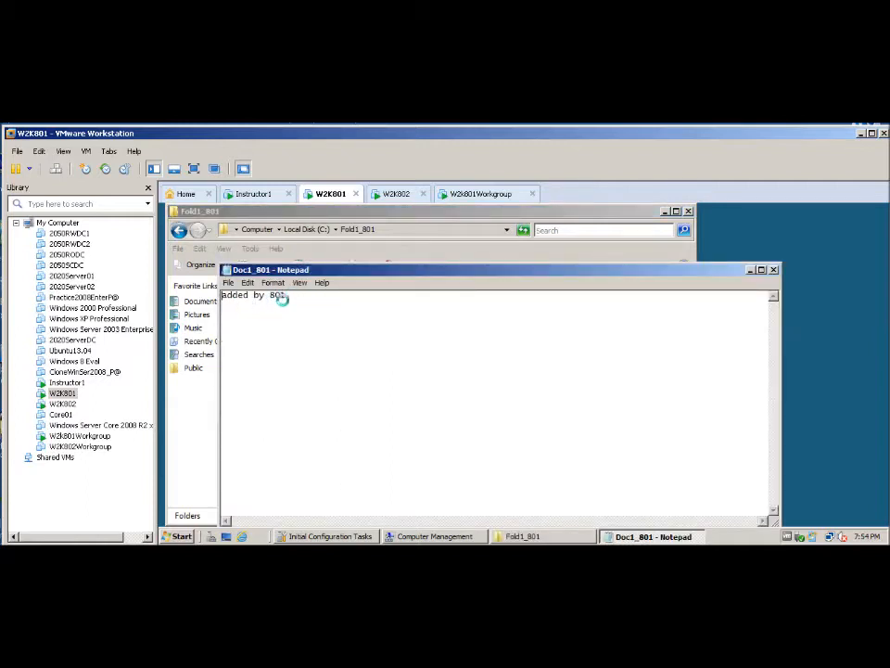
left_click(774, 269)
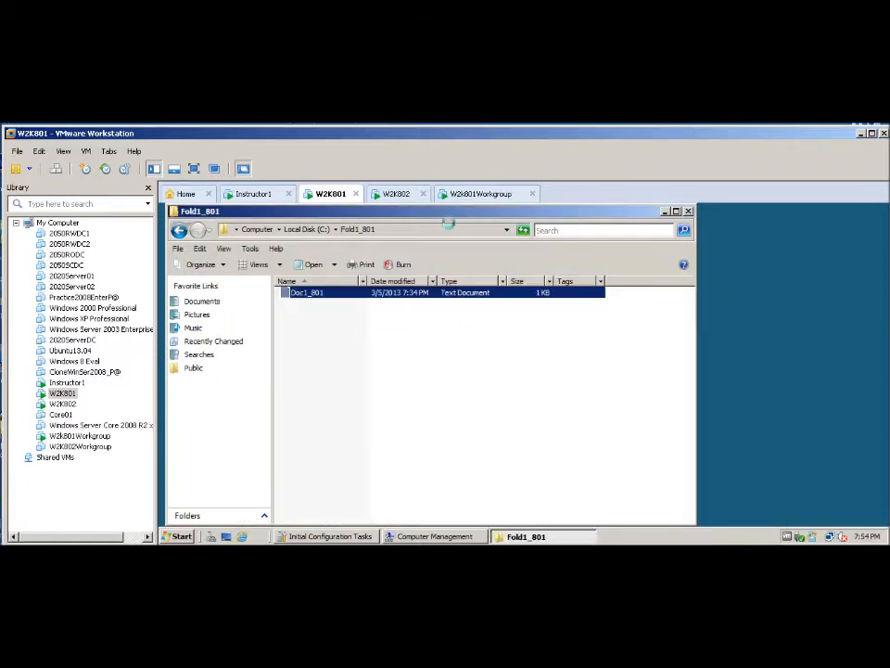
Switch to the W2K802 machine, view Doc1_802 in C:\Fold1_802, and close the document and folder.
left_click(396, 192)
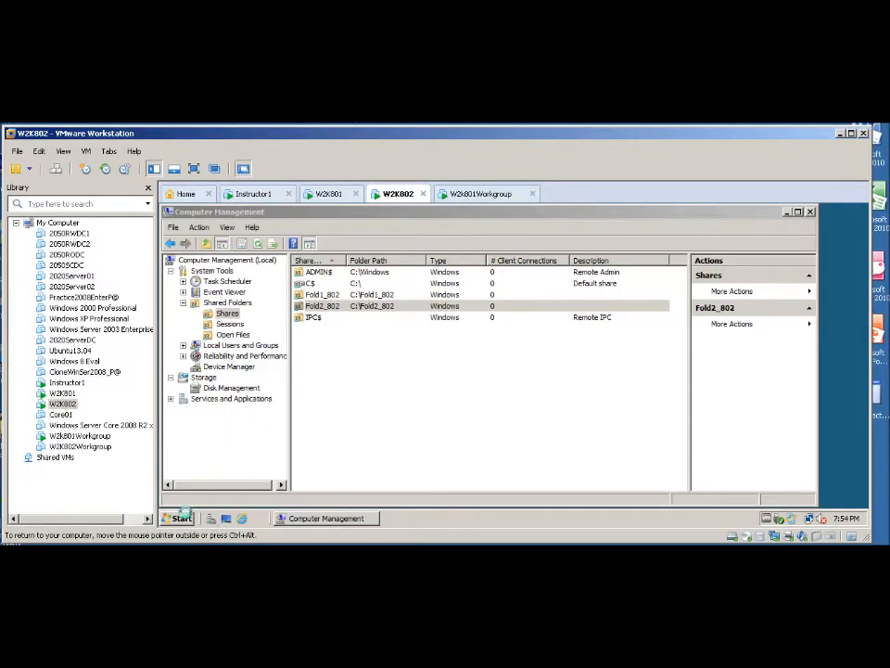
left_click(178, 519)
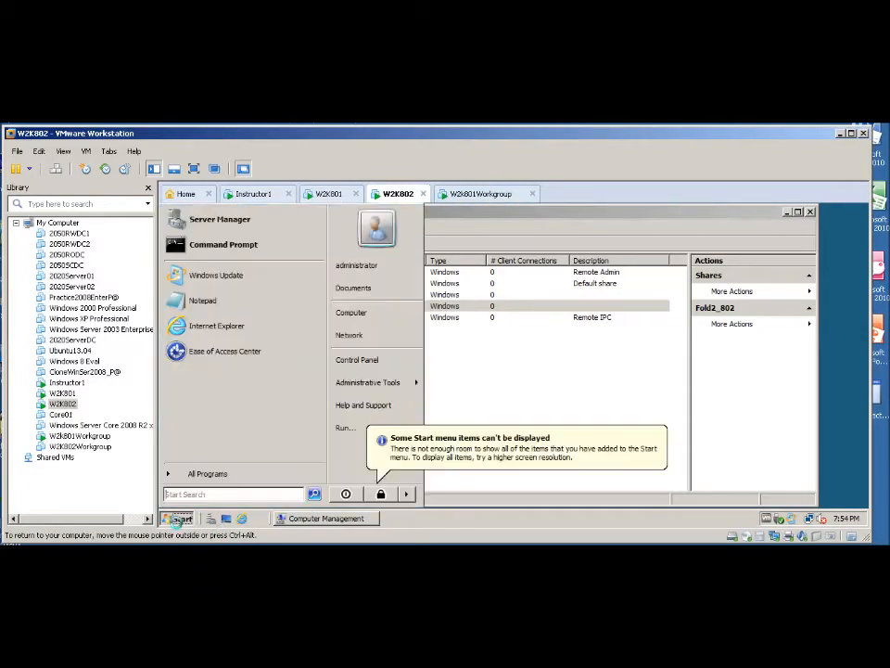
left_click(356, 313)
double_click(362, 314)
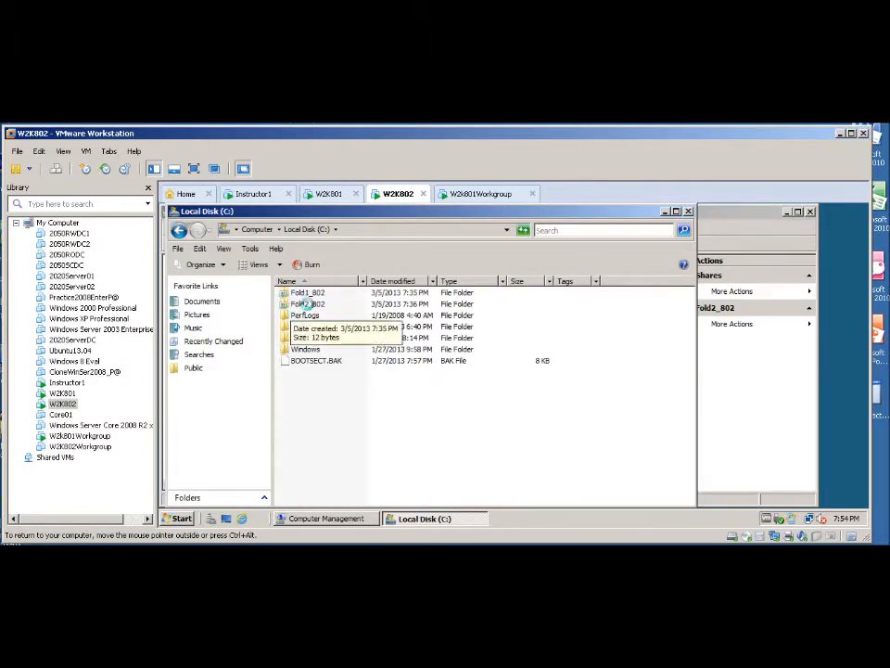
double_click(295, 293)
double_click(298, 293)
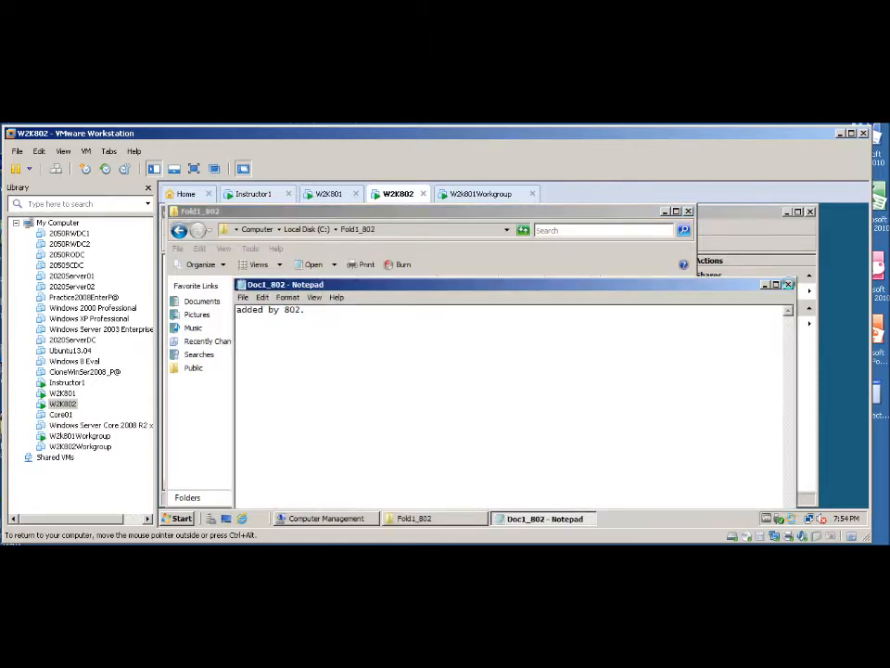
left_click(788, 283)
left_click(688, 211)
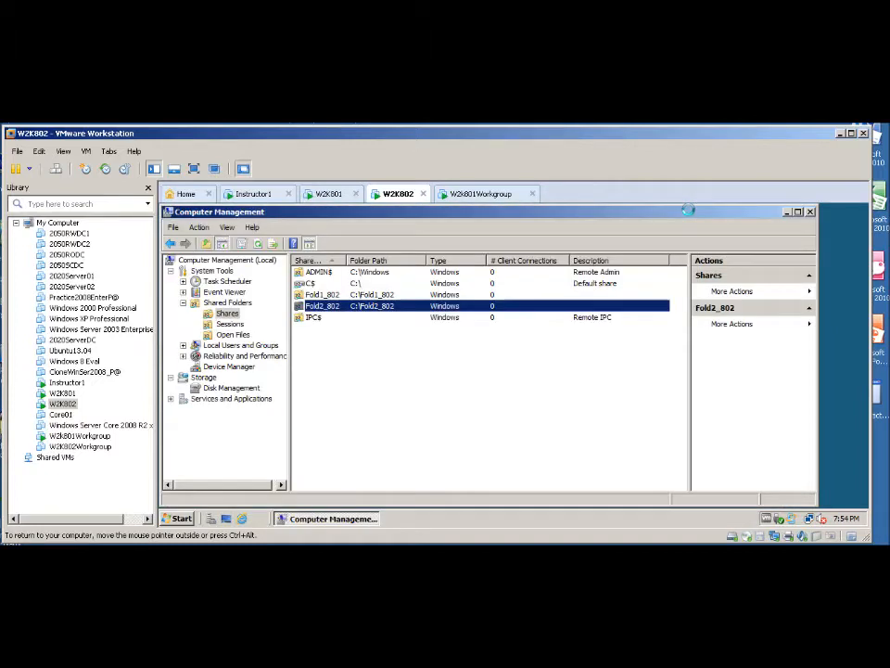
Switch to the W2k801Workgroup machine and select the File Services role in the Add Roles Wizard, proceeding to its role services.
left_click(475, 194)
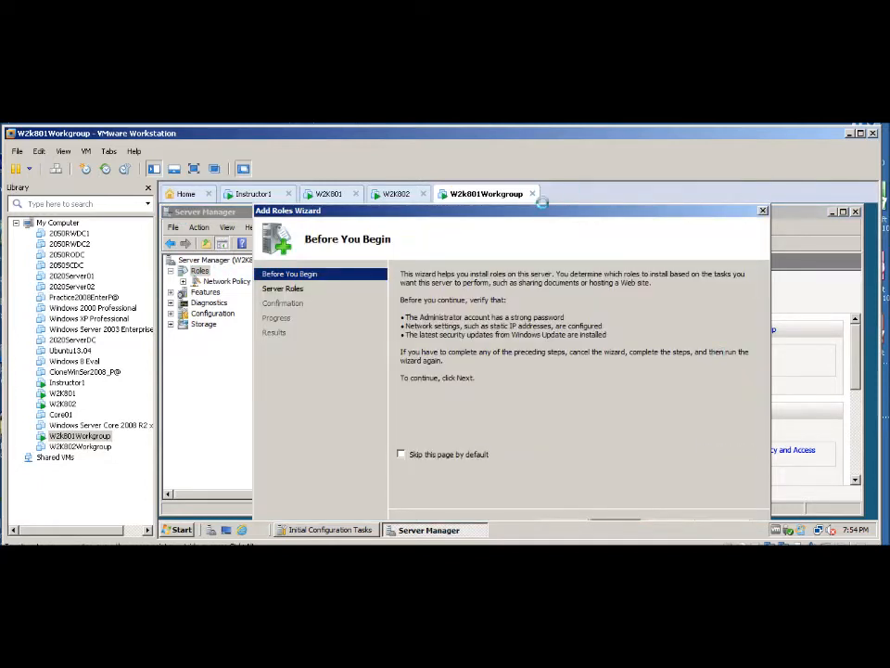
left_click(622, 516)
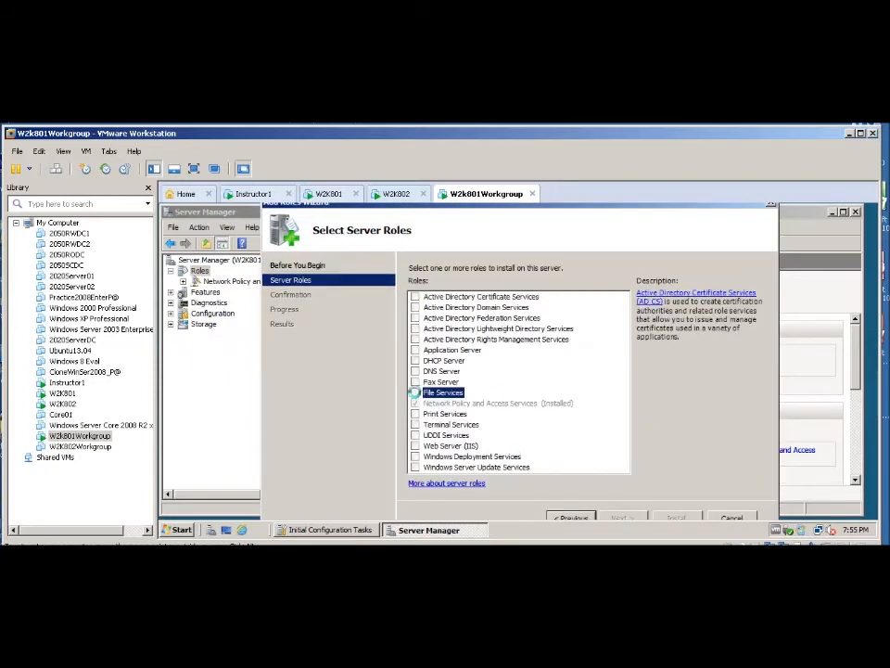
left_click(415, 393)
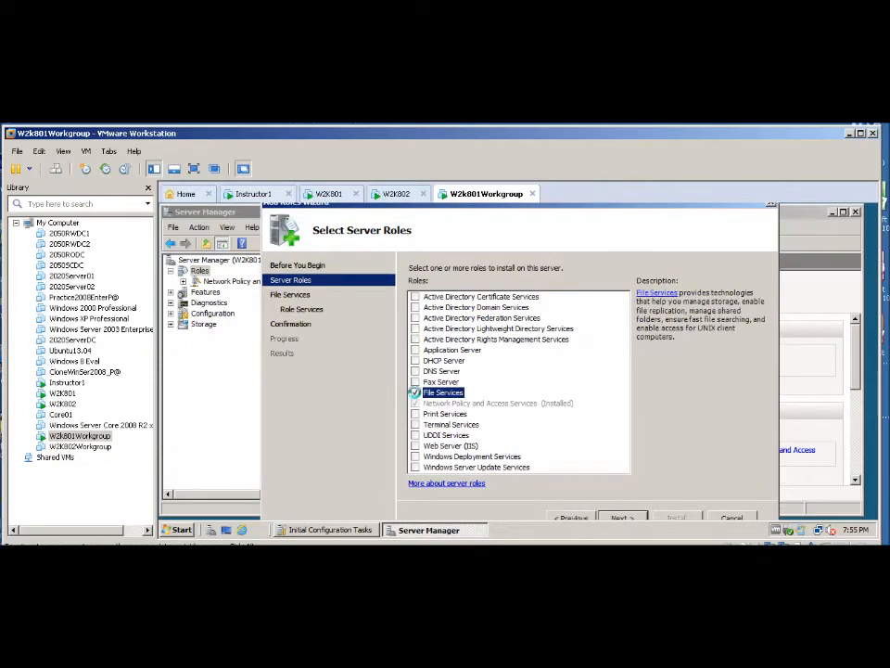
left_click(619, 516)
left_click(620, 516)
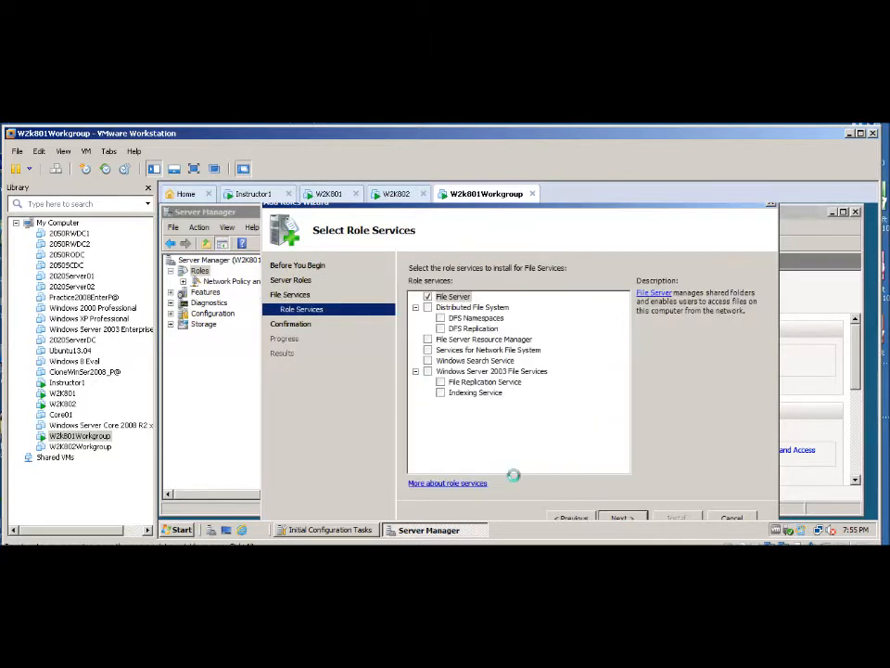
Add Distributed File System and File Server Resource Manager, defer creating the namespace, and leave storage monitoring off for all volumes.
left_click(428, 307)
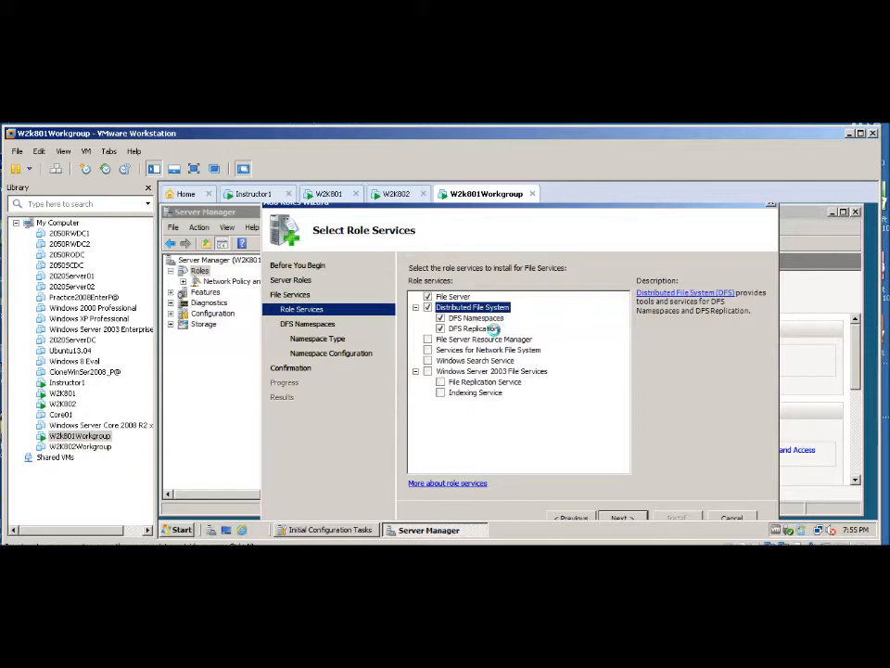
left_click(427, 340)
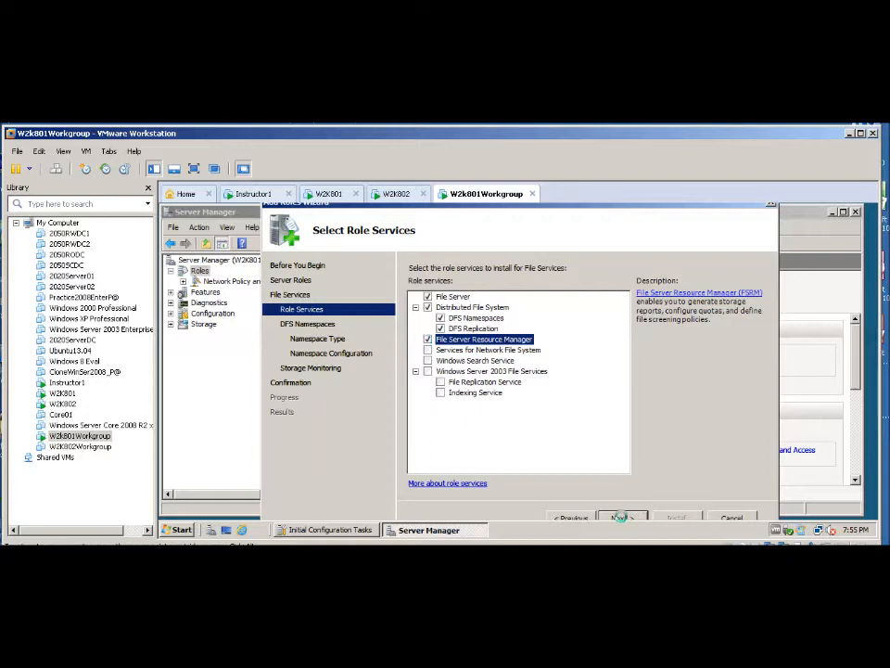
left_click(620, 516)
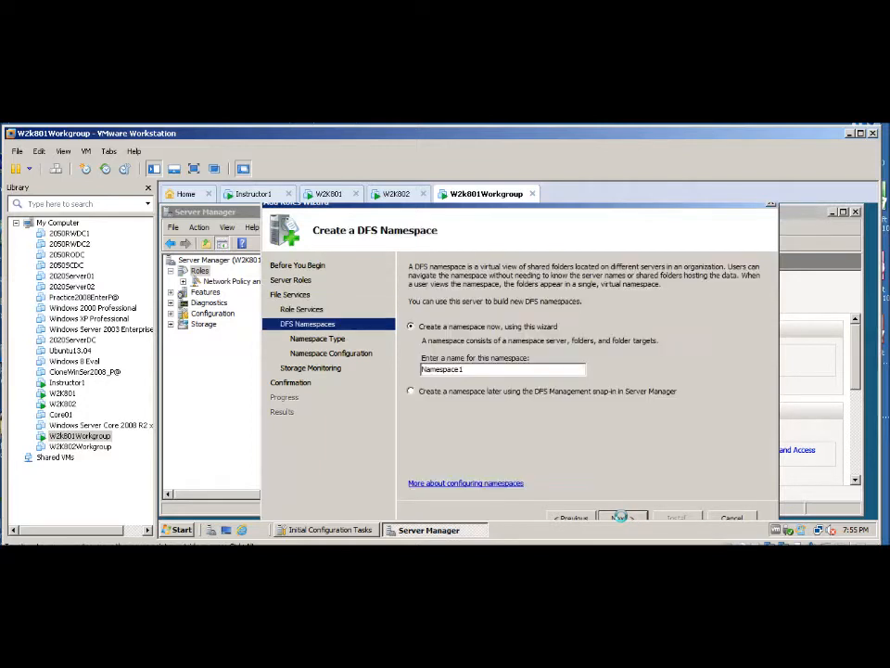
left_click(411, 391)
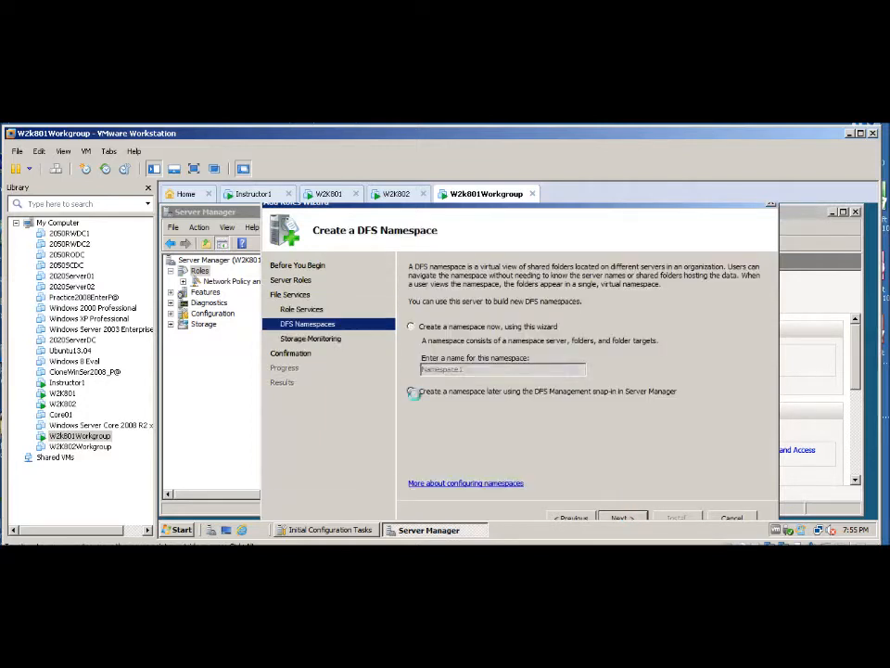
left_click(620, 517)
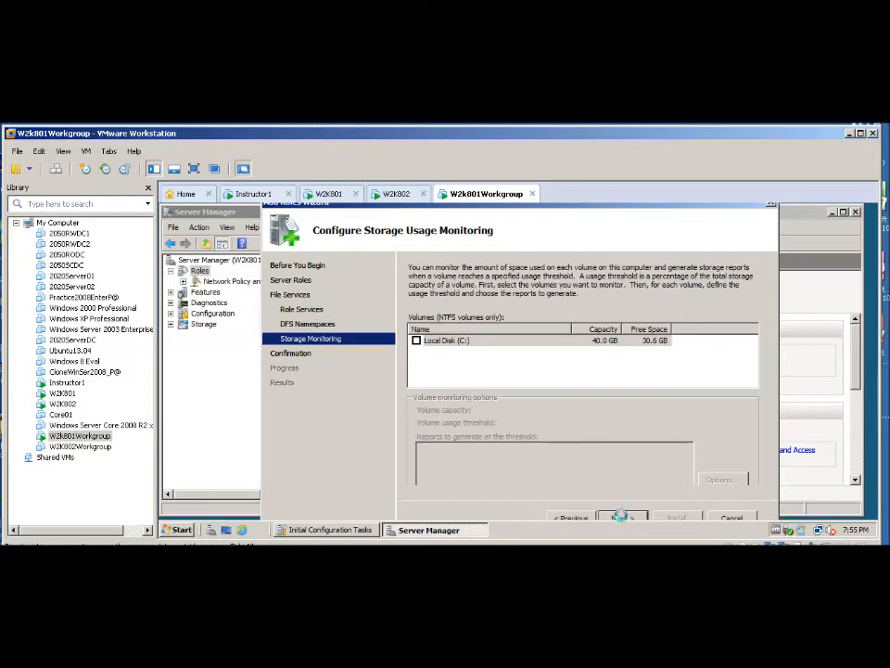
left_click(620, 516)
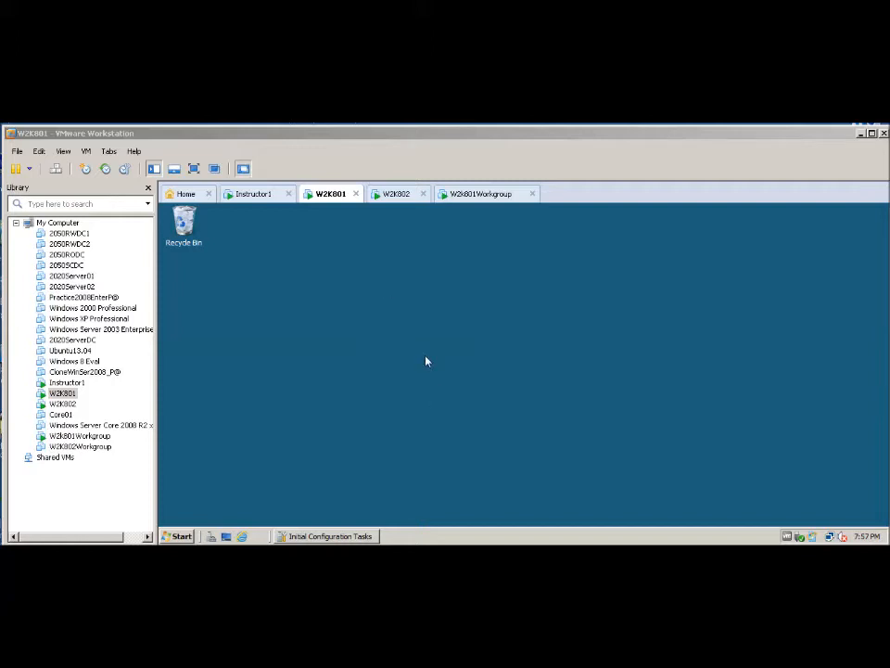
Open Computer Management on W2K801 and display the Shares list under Shared Folders.
left_click(181, 536)
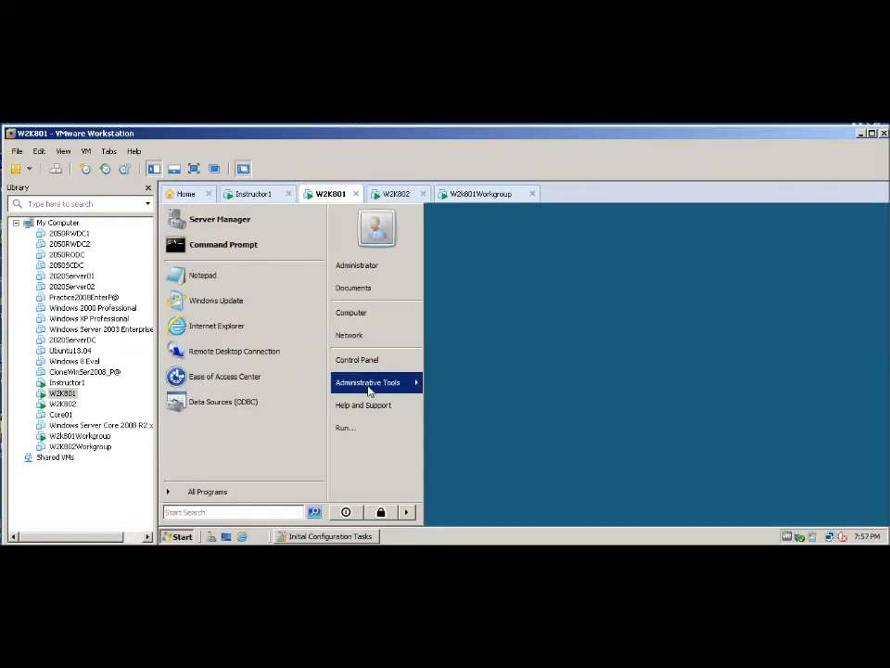
mouse_move(368, 392)
left_click(453, 301)
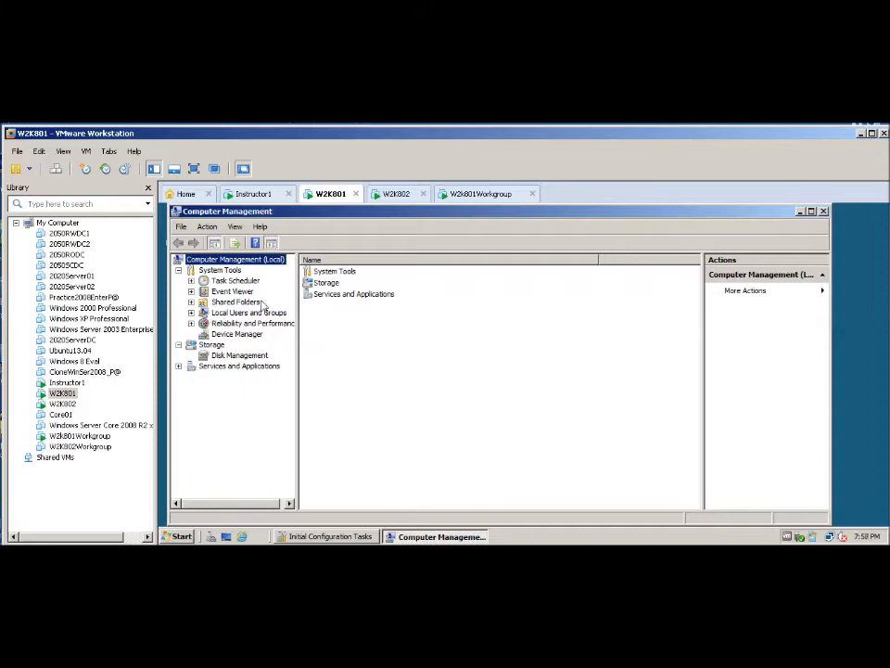
left_click(191, 303)
left_click(222, 315)
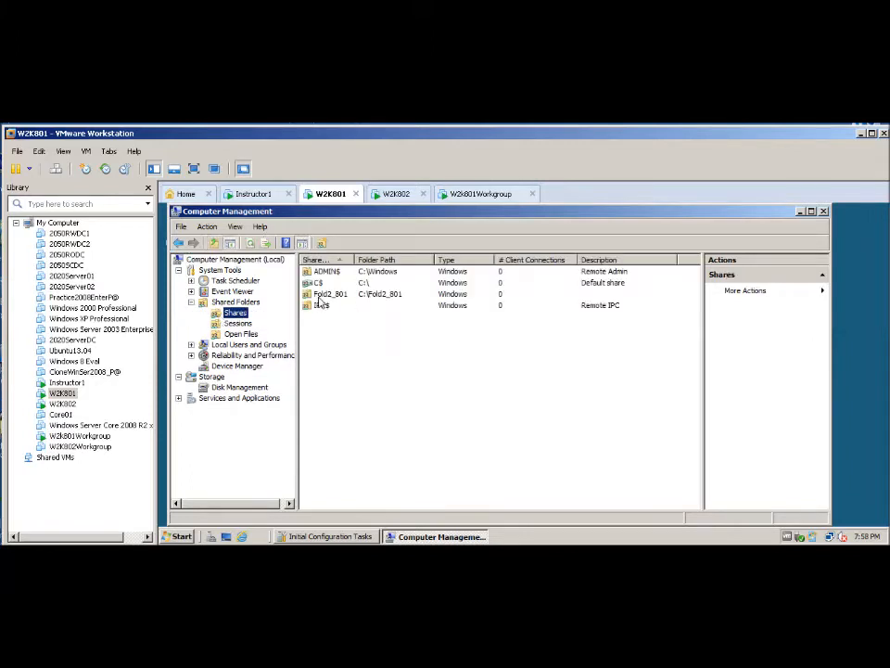
Start a new share on W2K801 and choose C:\Fold1_801 as the folder to share.
right_click(222, 318)
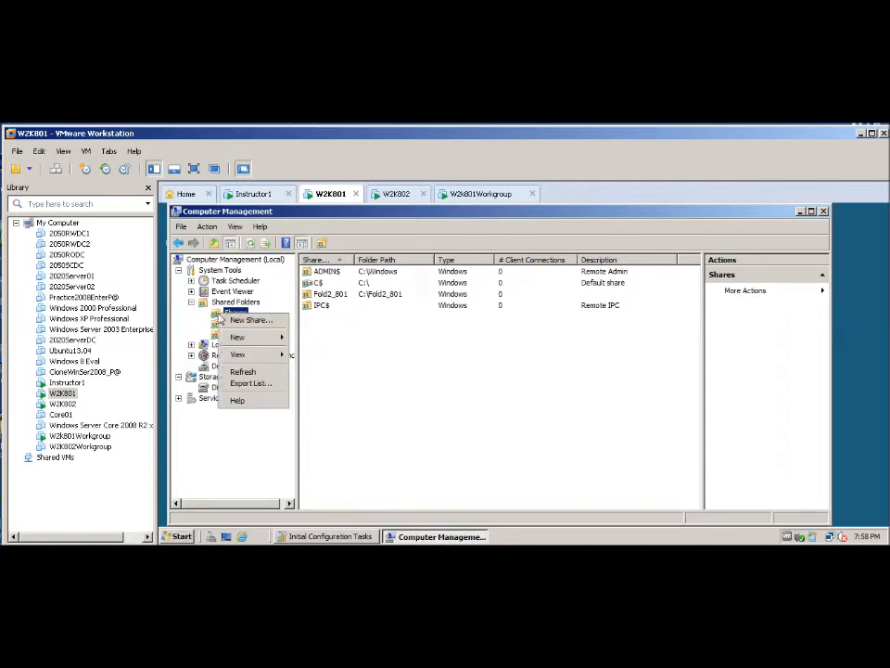
left_click(248, 320)
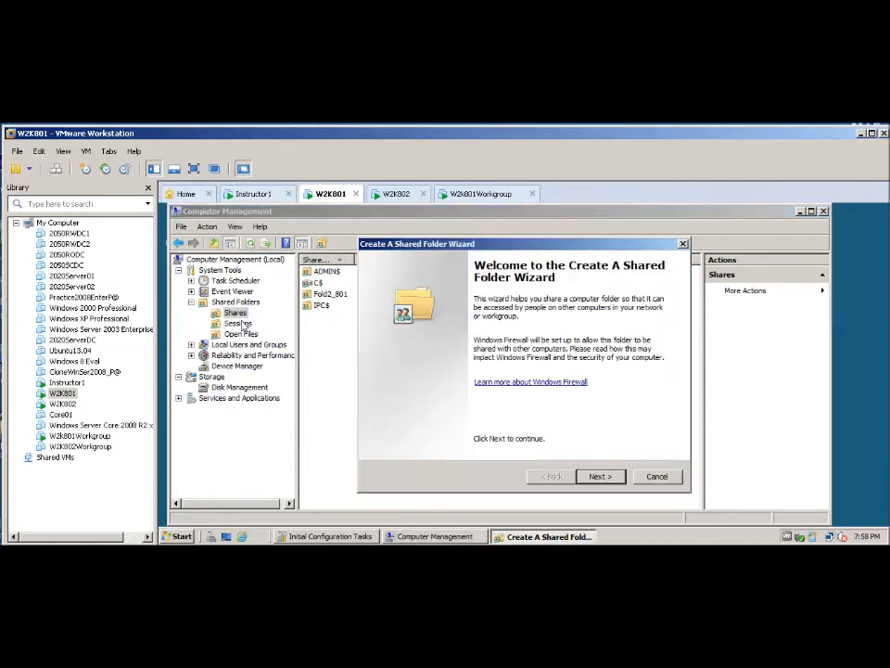
left_click(599, 476)
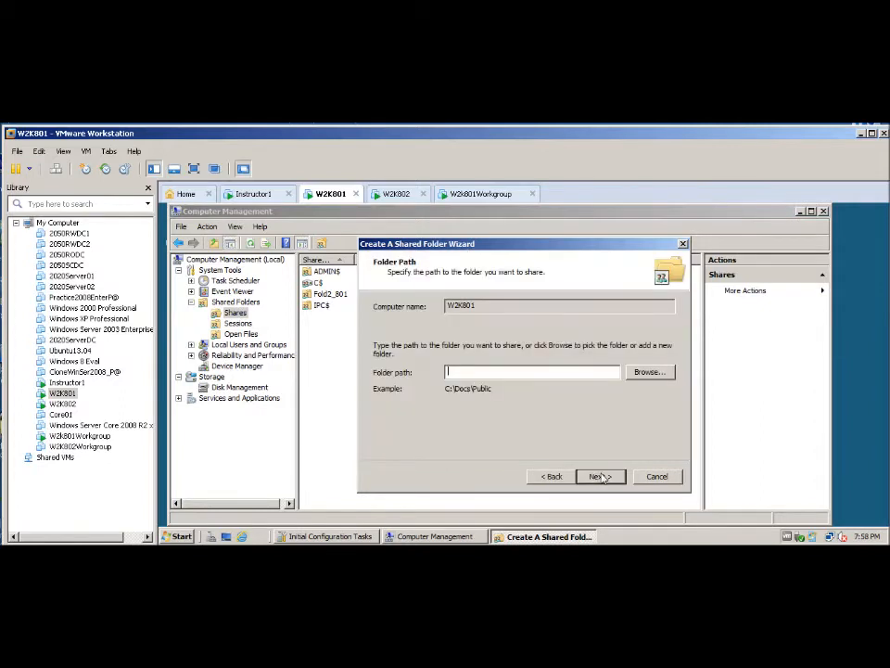
left_click(651, 373)
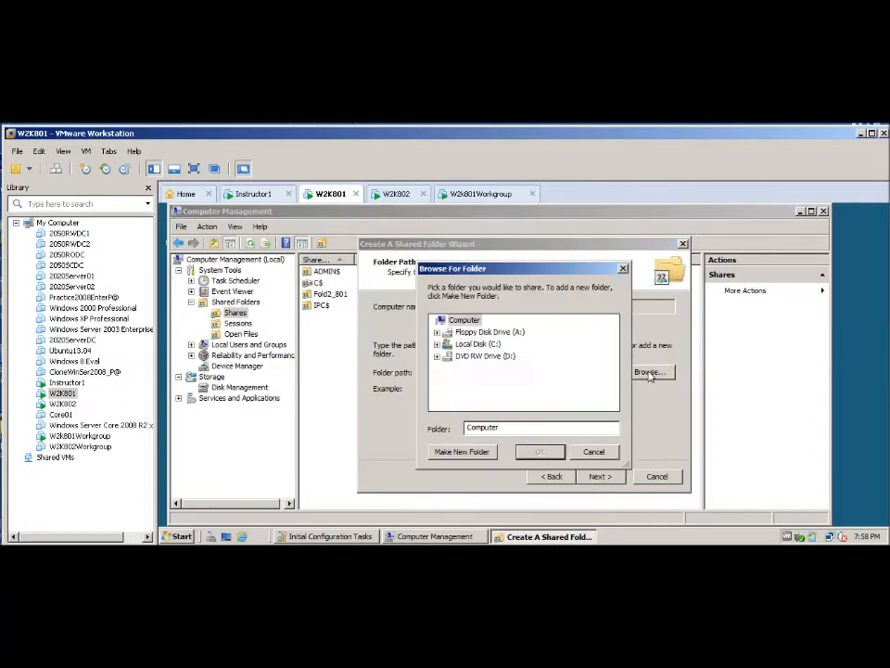
double_click(479, 346)
left_click(480, 344)
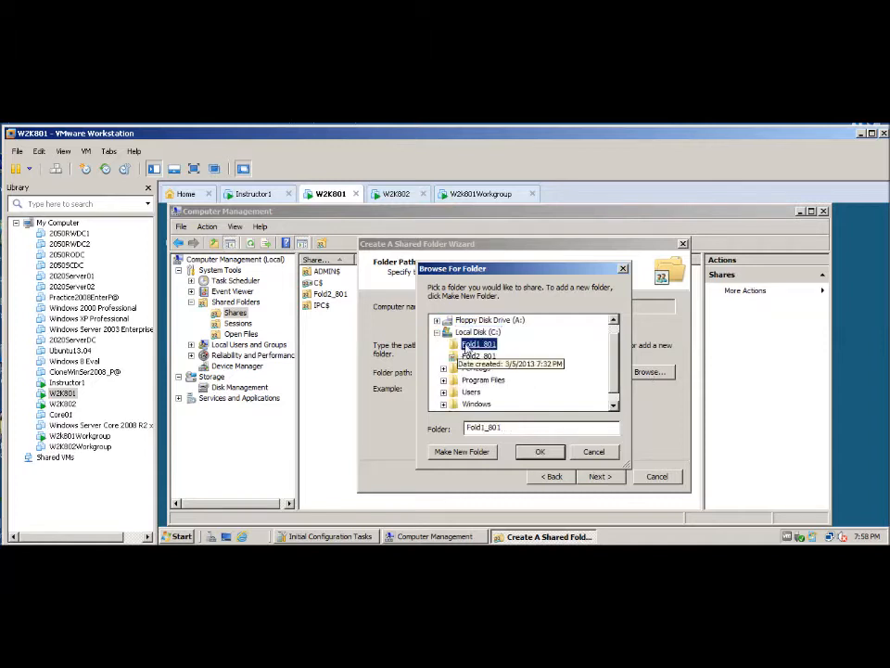
left_click(538, 452)
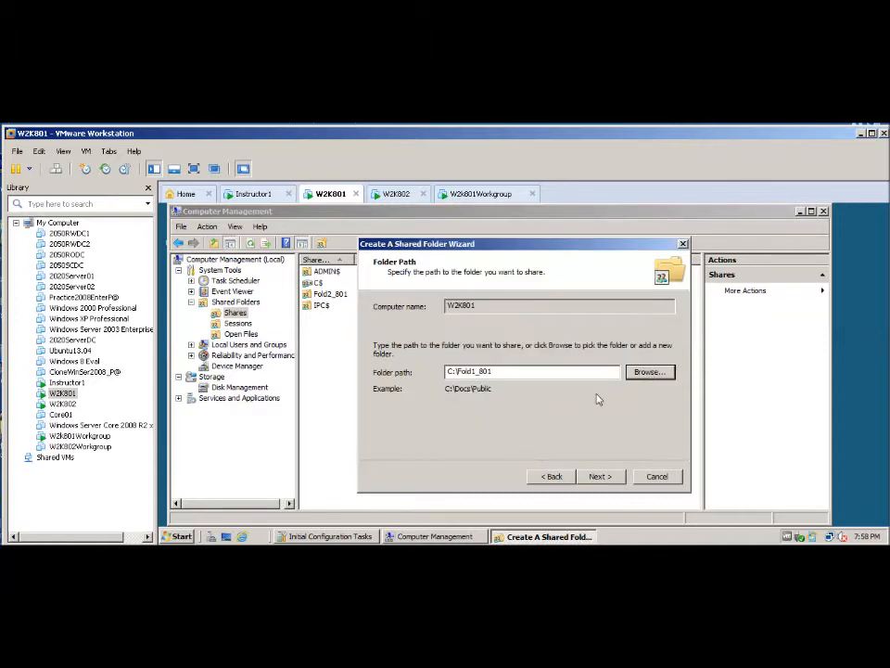
Keep the share name Fold1_801, give all users read-only access, and finish creating the share.
left_click(599, 477)
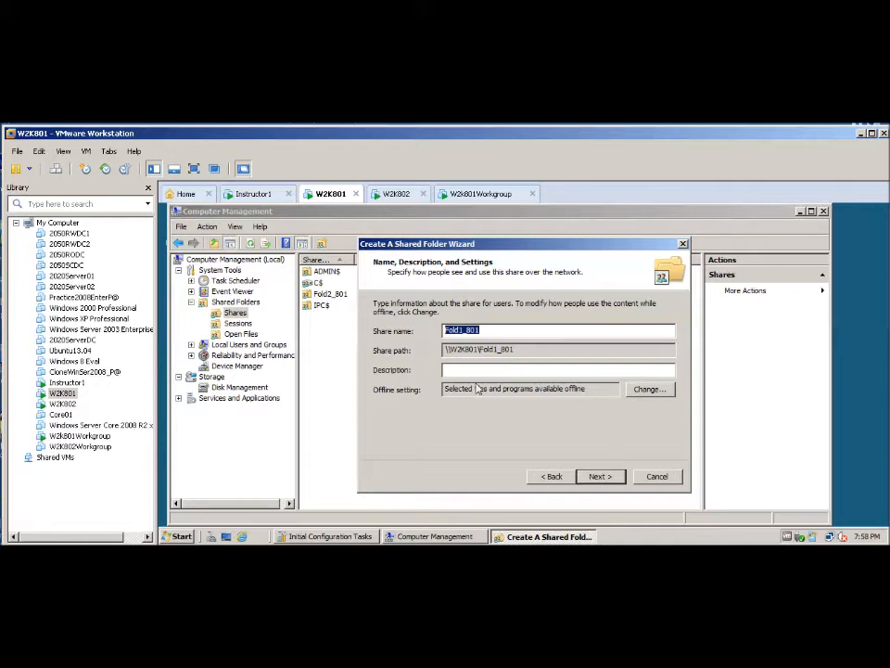
left_click(599, 476)
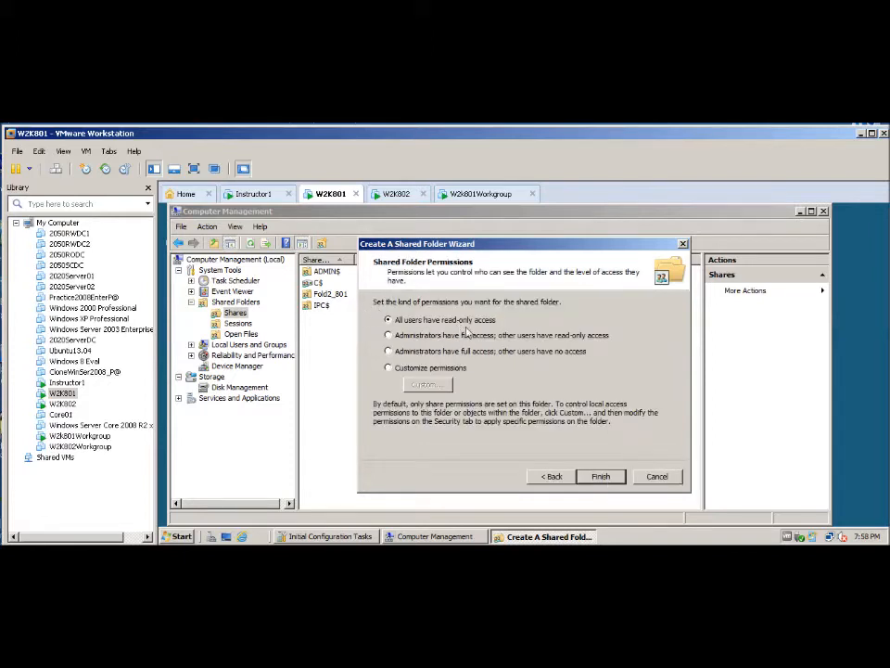
left_click(601, 480)
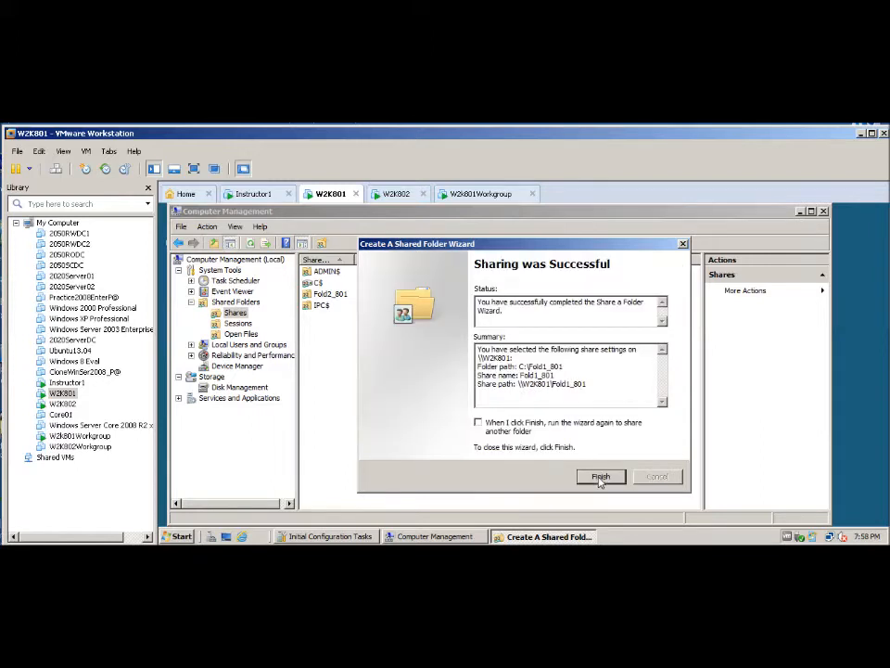
left_click(601, 478)
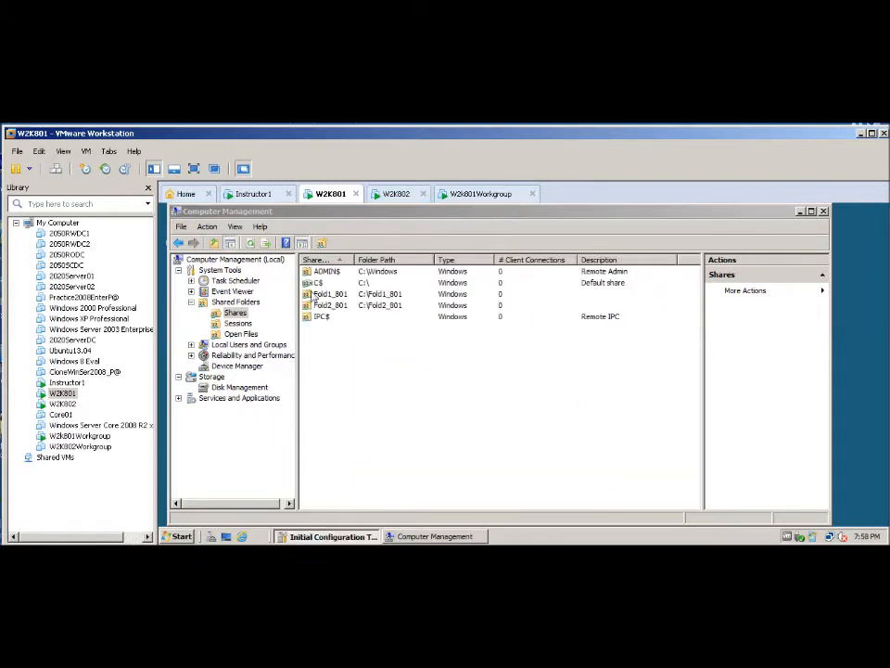
Grant Everyone Full Control in the share permissions of Fold1_801 and apply the change.
left_click(326, 295)
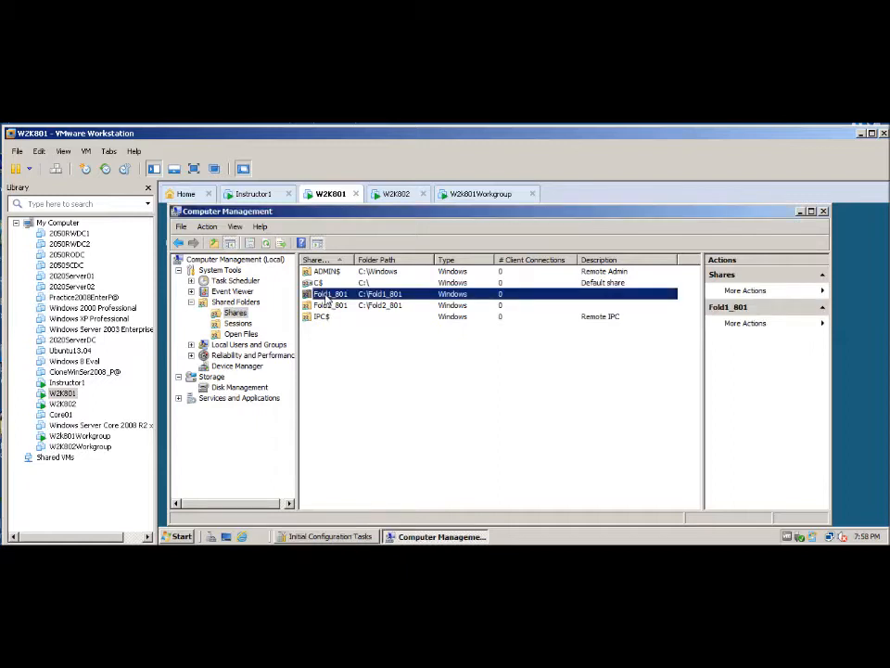
right_click(327, 297)
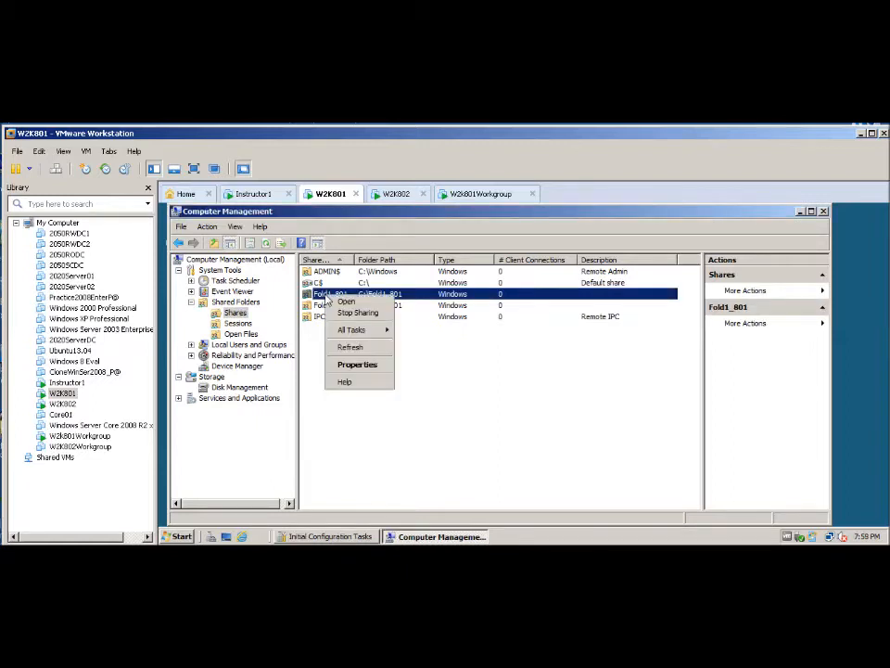
left_click(348, 366)
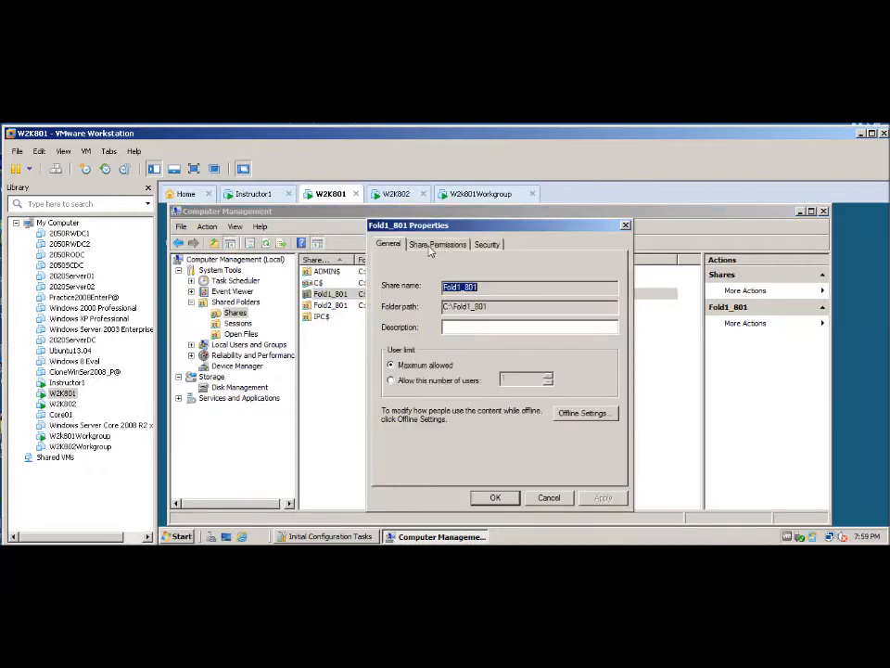
left_click(425, 248)
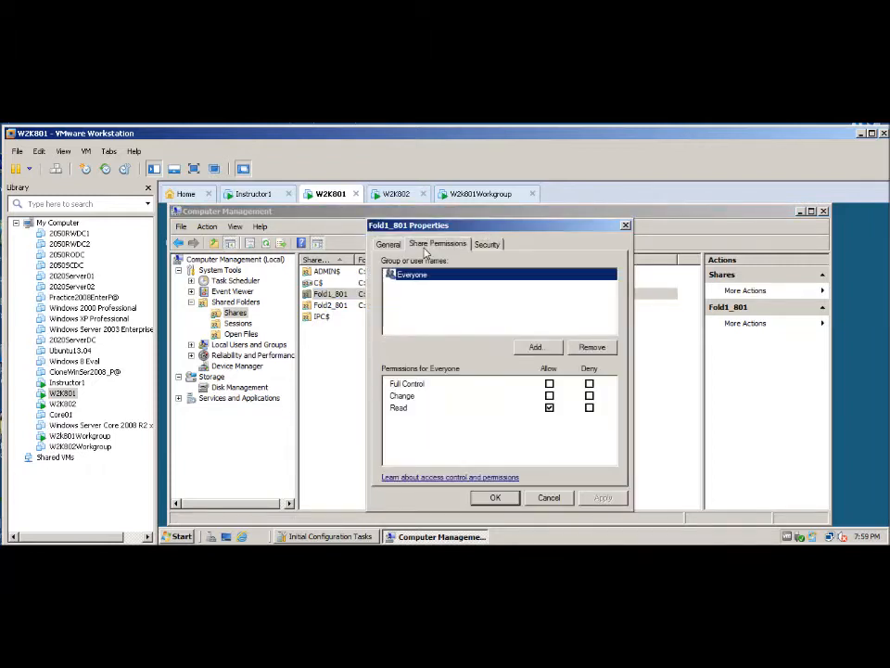
left_click(549, 383)
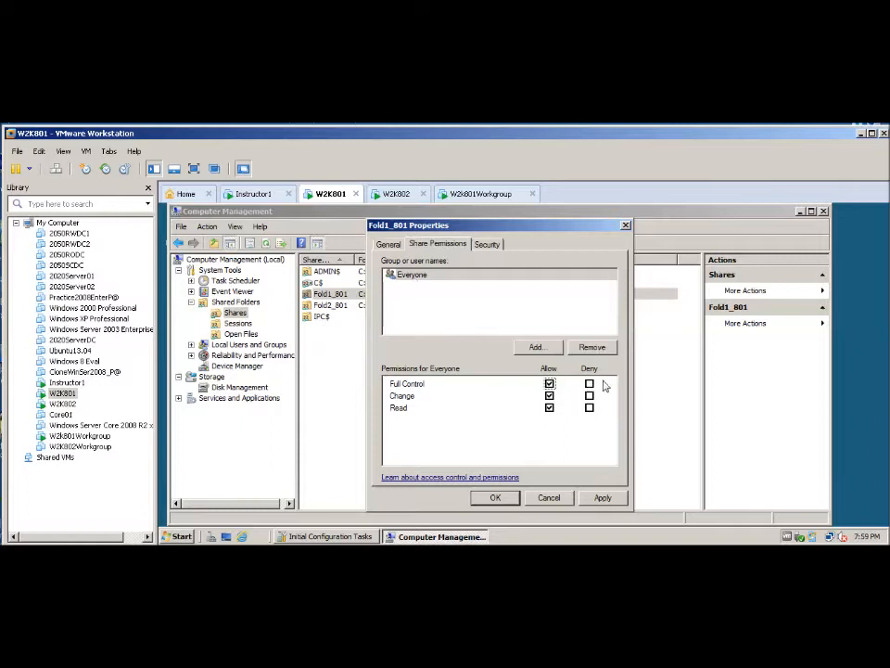
left_click(603, 498)
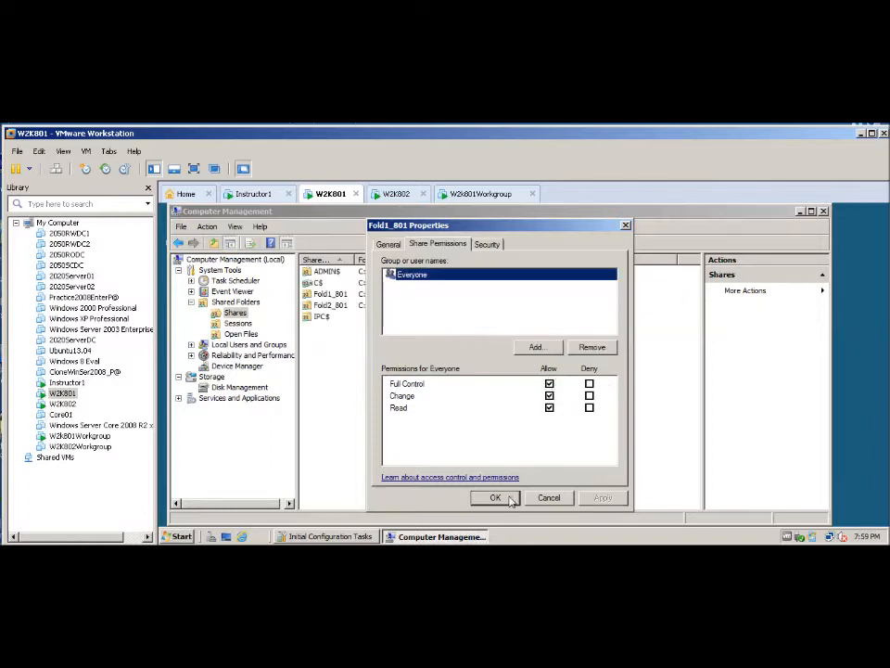
Turn off permission inheritance in the advanced security settings of Fold1_801 and remove the inherited entries.
left_click(487, 245)
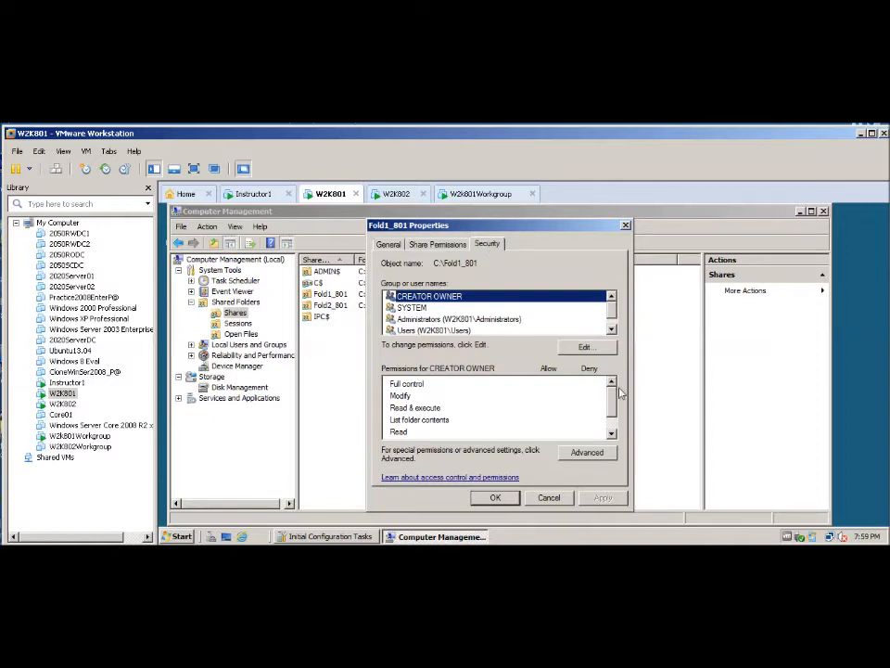
left_click(587, 453)
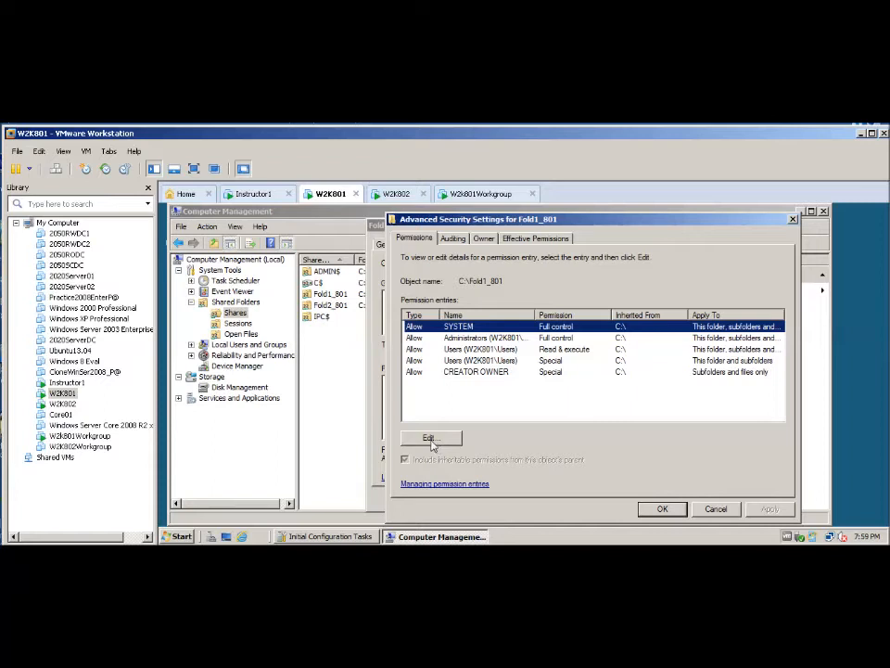
left_click(432, 442)
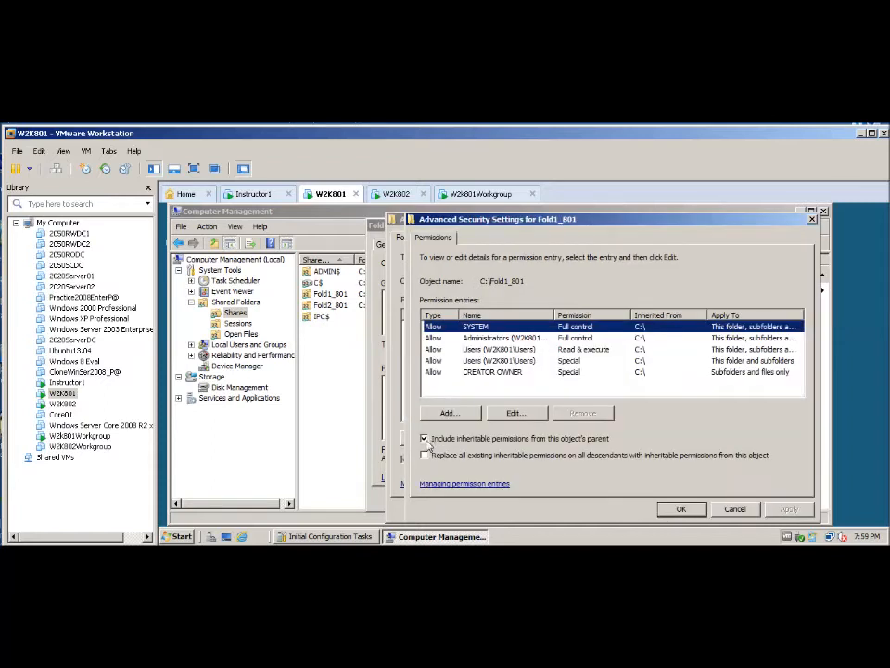
left_click(424, 440)
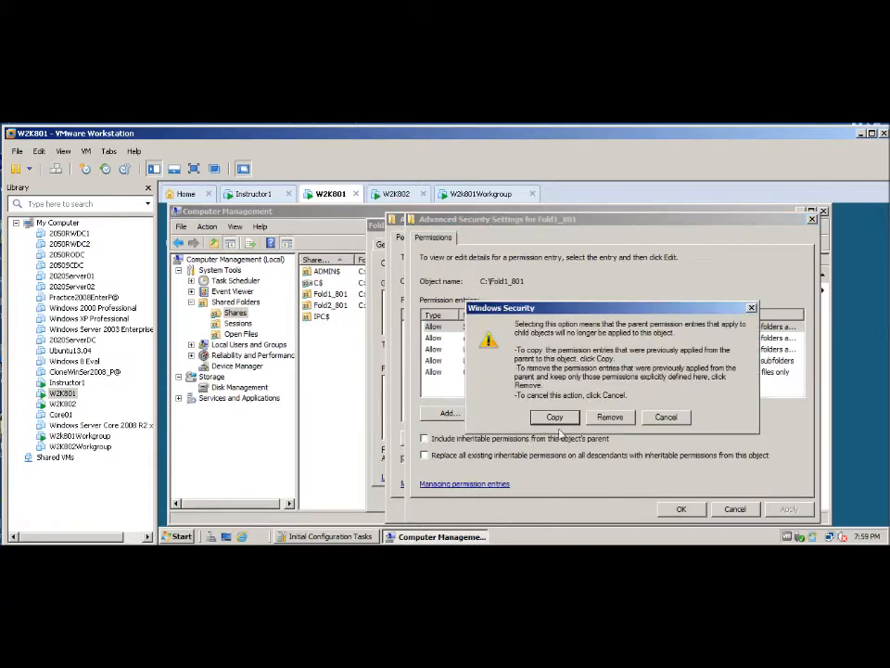
left_click(605, 419)
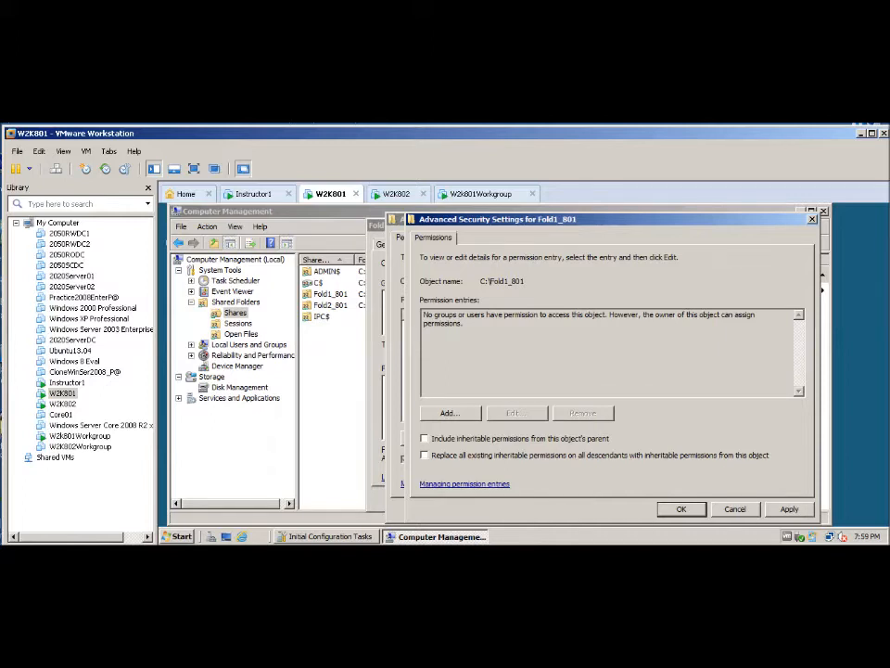
Check the Lab6_Title.txt notes for Fold1_801's group, and start a new permission entry by signing in with the domain account name and password.
key("alt+Tab")
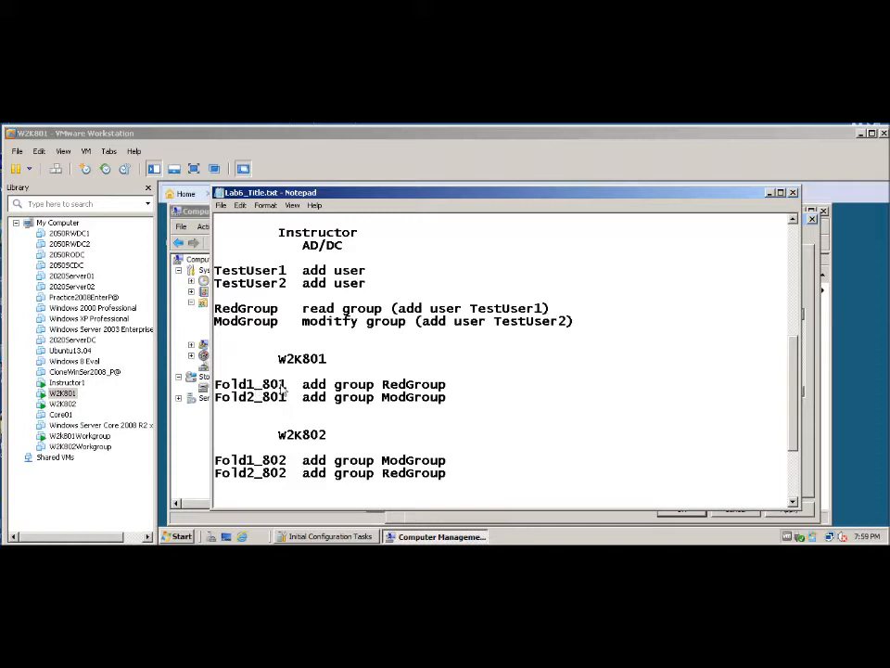
left_click(770, 193)
left_click(451, 416)
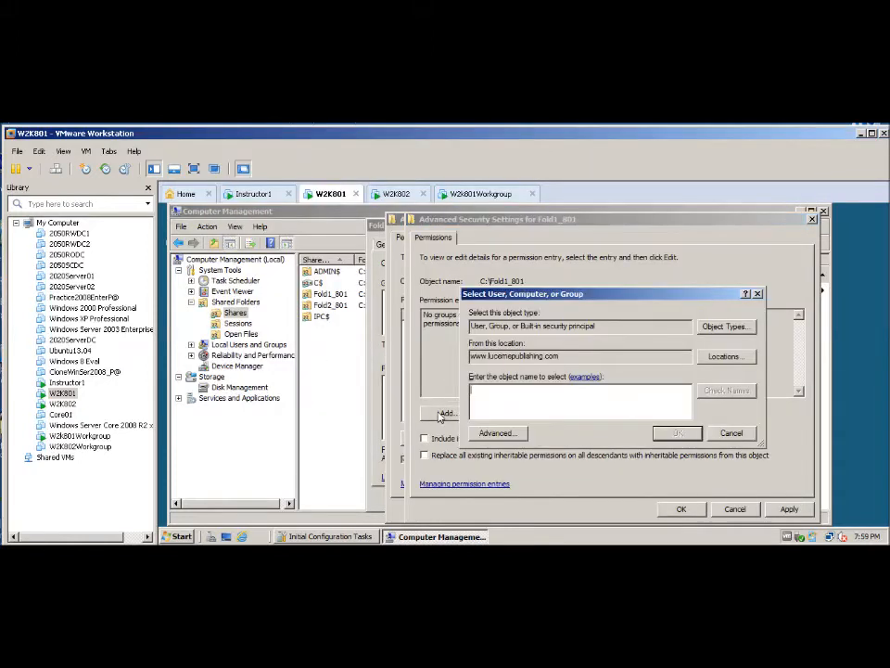
left_click(722, 360)
left_click(566, 400)
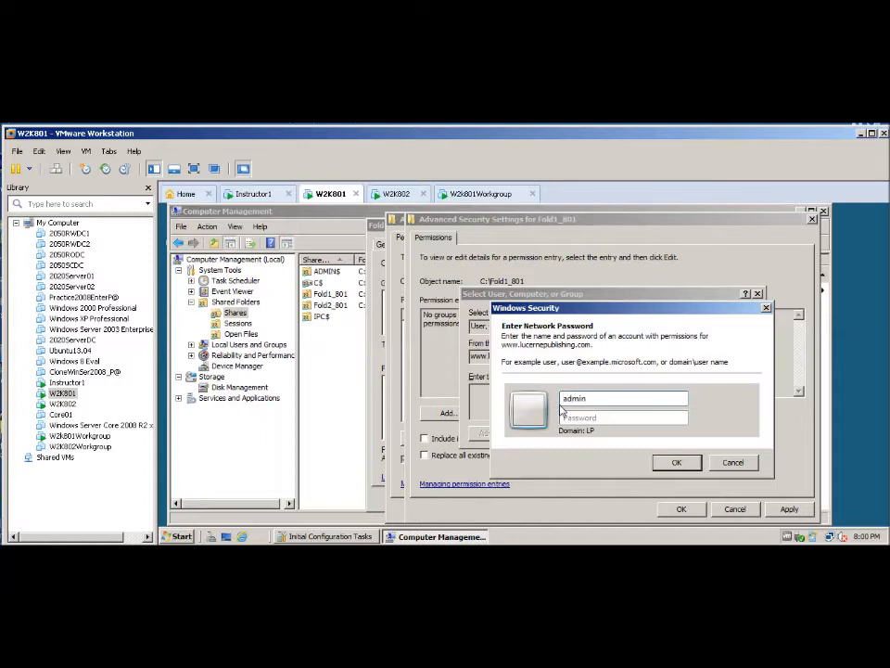
left_click(563, 416)
key("Return")
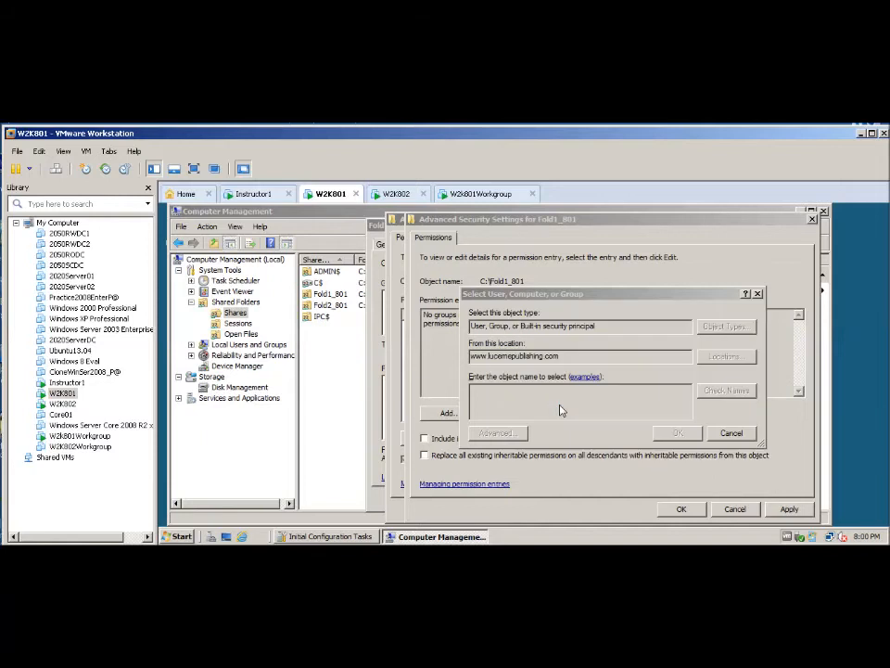
Search the domain directory for its users and groups and choose RedGroup for the Fold1_801 permission entry.
left_click(771, 334)
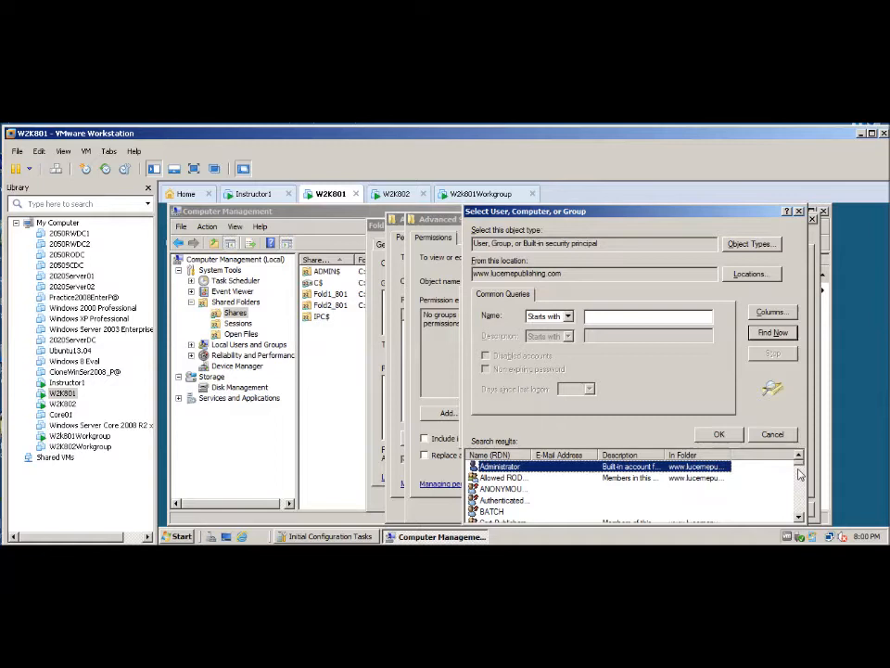
left_click_drag(799, 475, 804, 509)
left_click(491, 501)
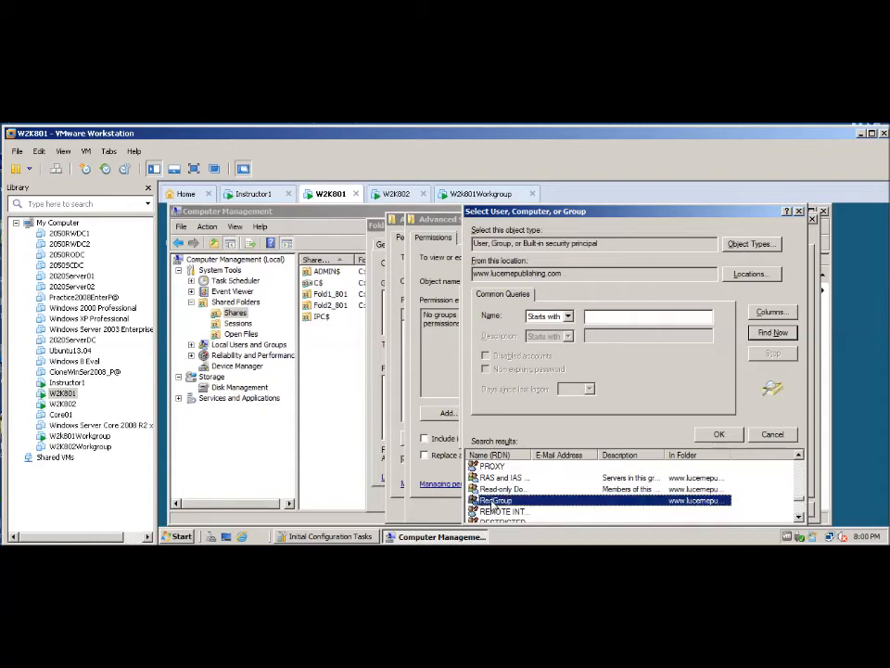
left_click(720, 435)
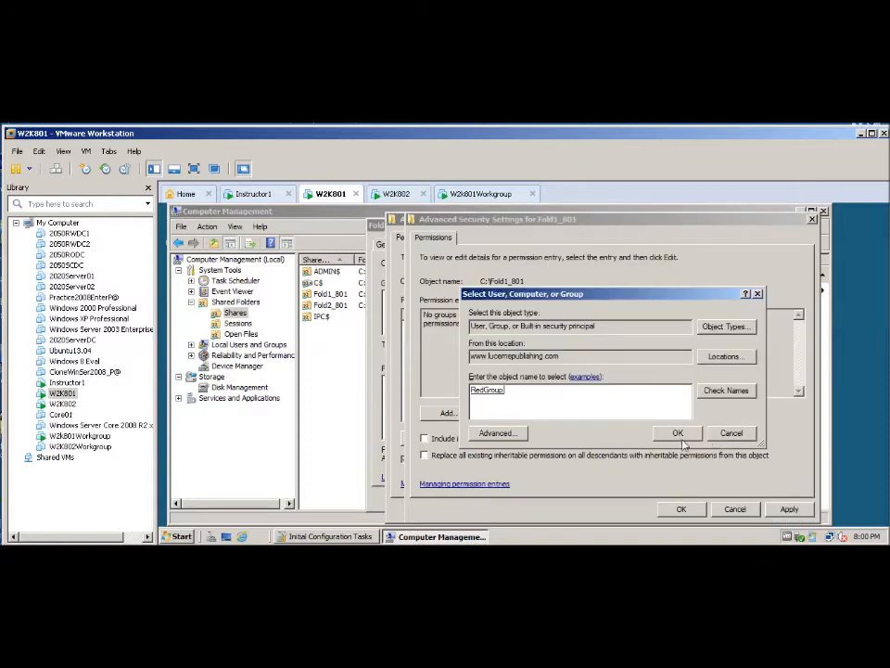
left_click(678, 433)
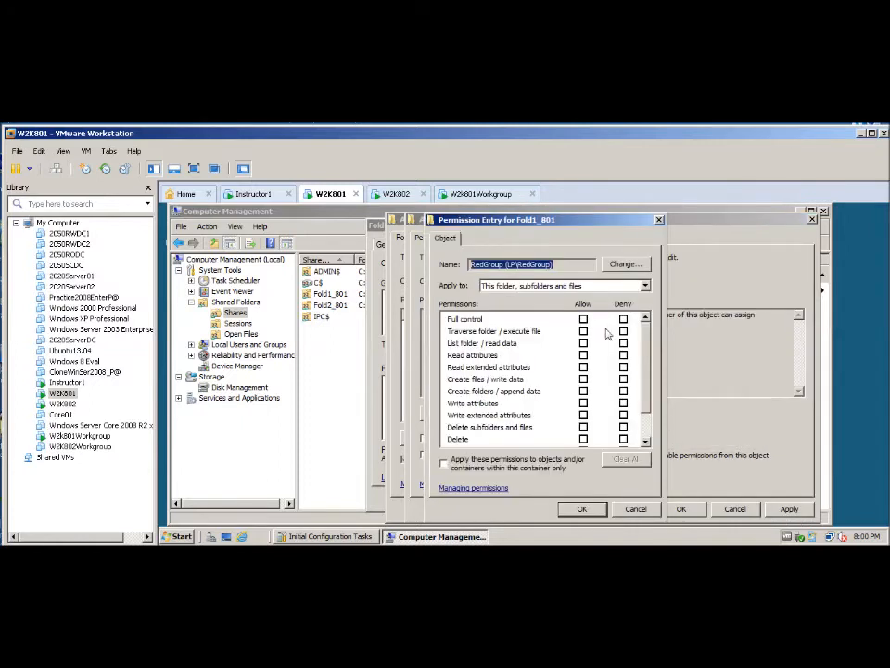
Allow RedGroup only List folder / read data and Read permissions on Fold1_801, and save the permission entry.
left_click(584, 319)
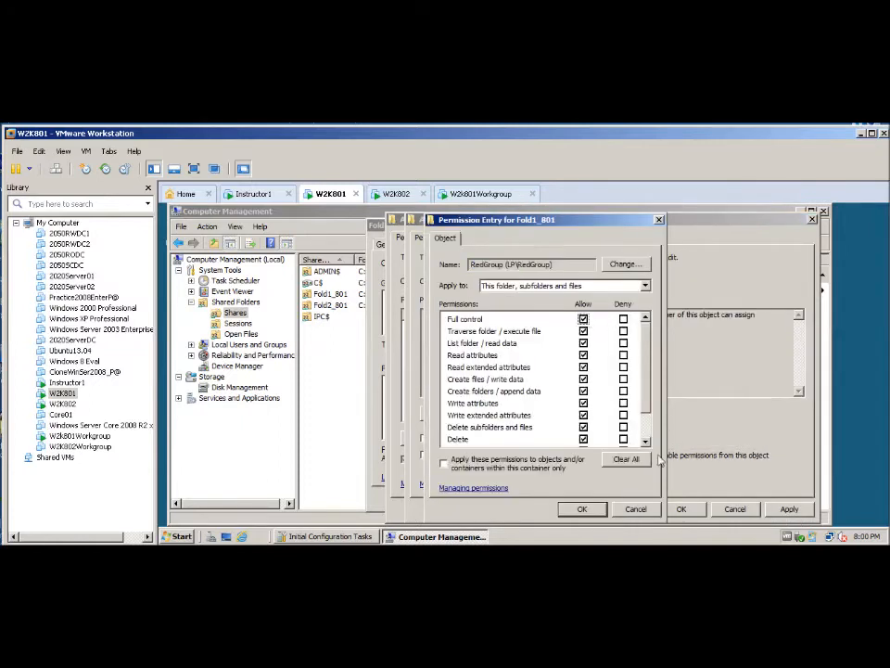
left_click(583, 319)
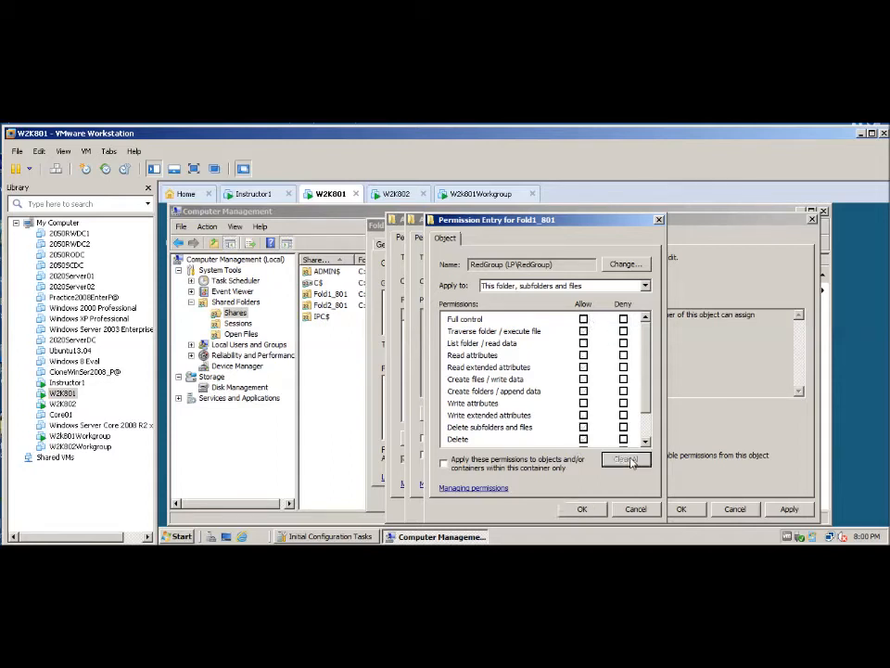
scroll(649, 389, "down", 1)
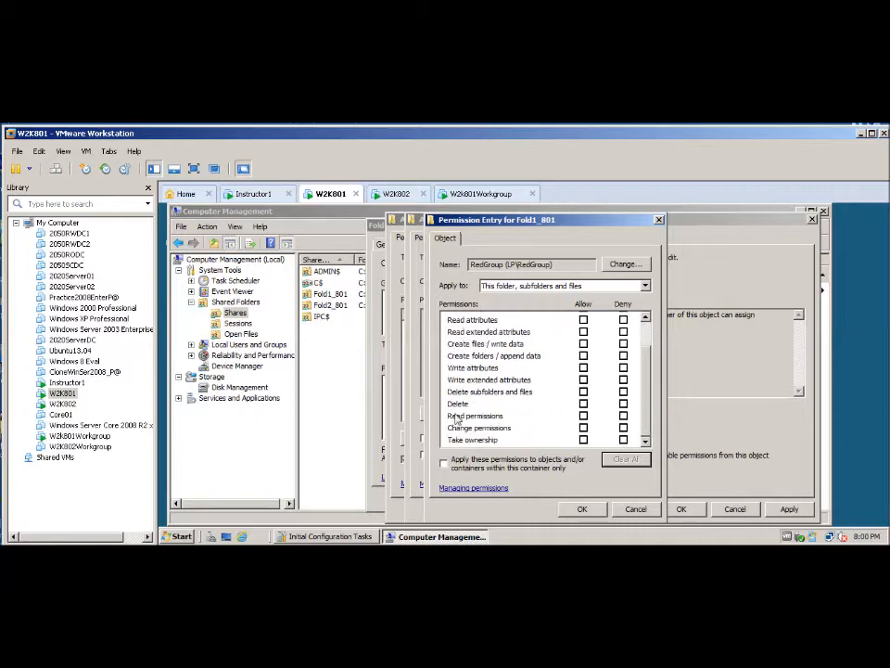
left_click(584, 416)
scroll(647, 402, "up", 2)
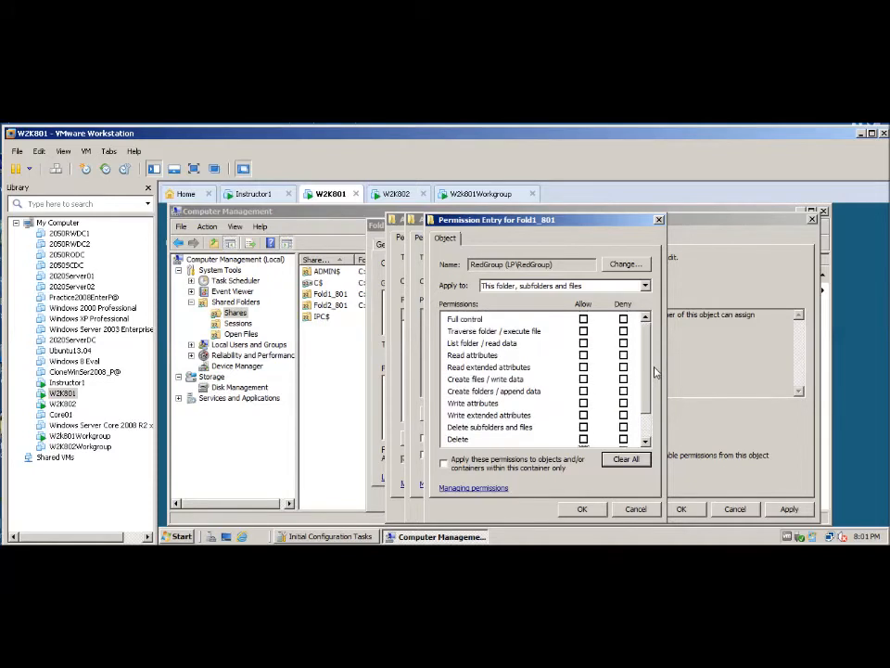
left_click(583, 343)
left_click(583, 510)
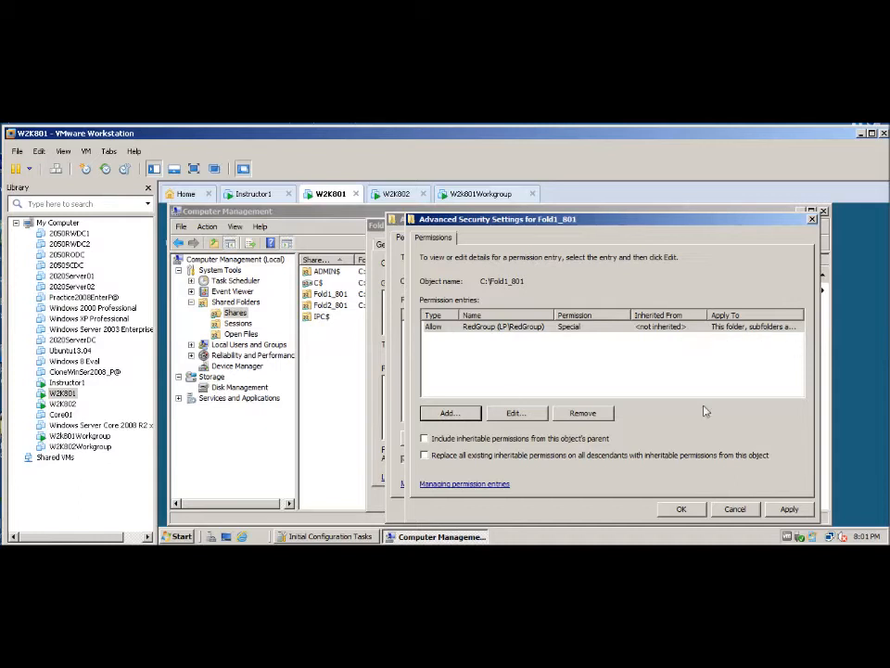
Add an Administrator permission entry with Full control allowed to Fold1_801 and save the advanced security settings.
left_click(449, 412)
left_click(501, 432)
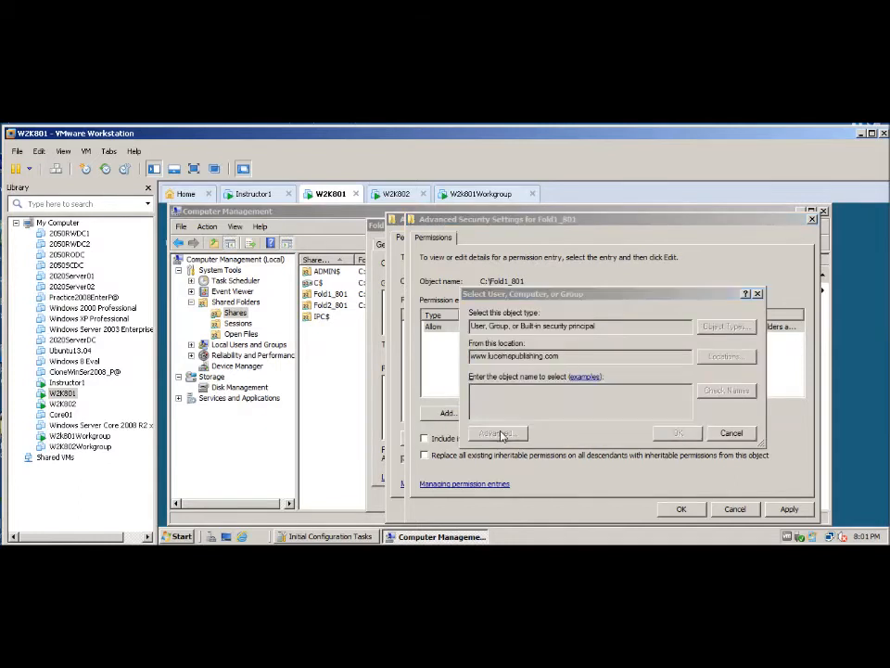
left_click(773, 332)
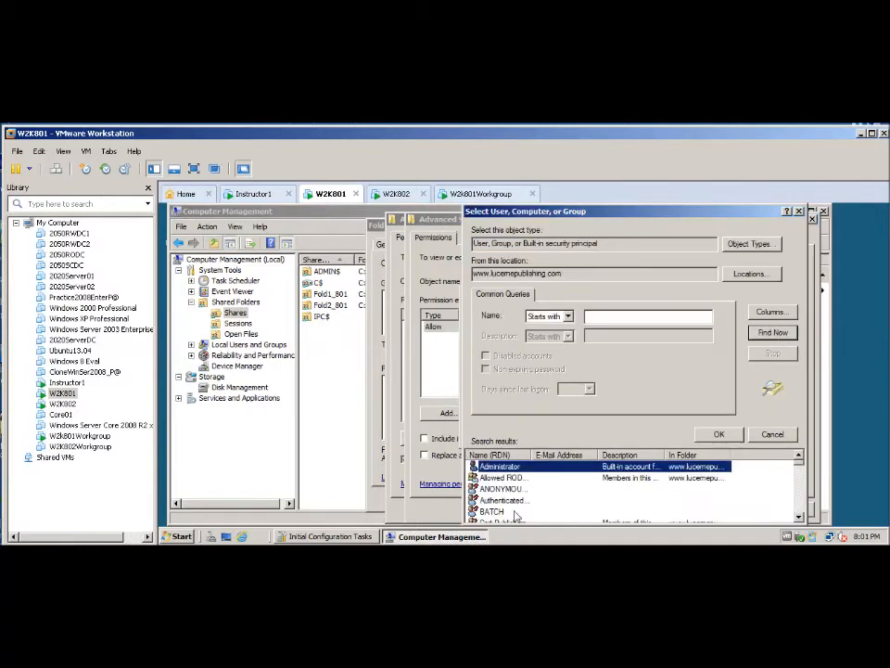
left_click(719, 434)
left_click(676, 432)
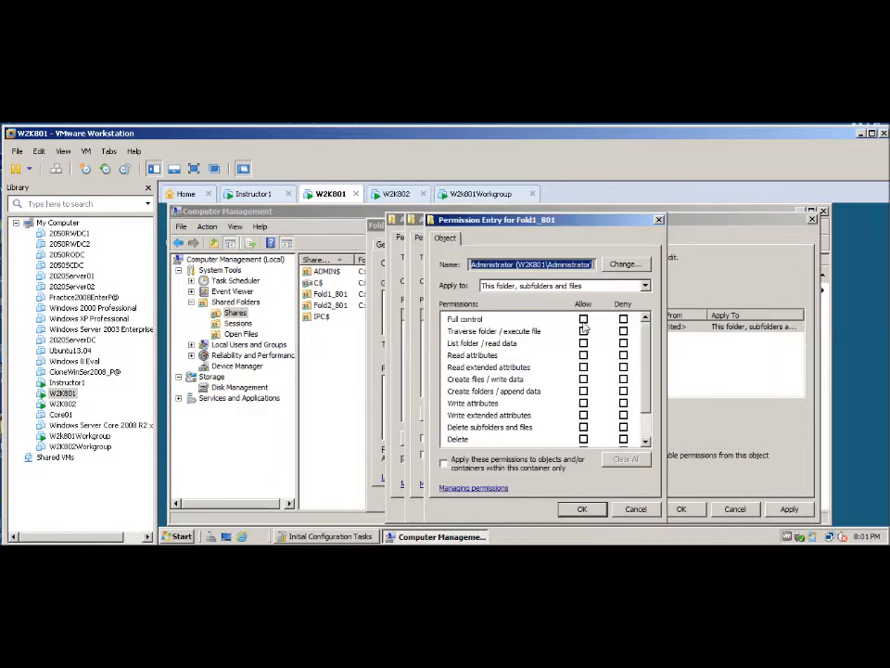
left_click(583, 319)
left_click(570, 509)
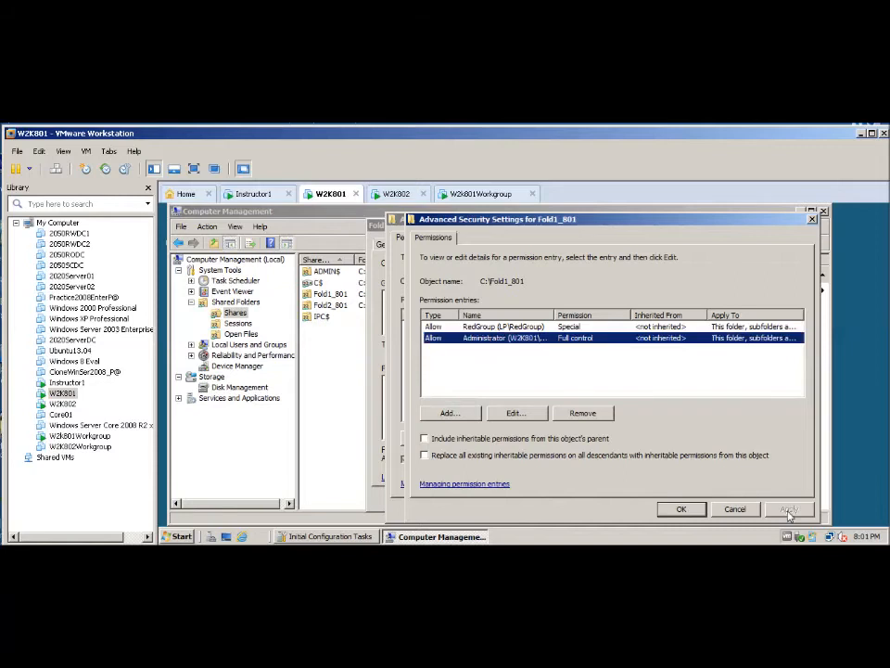
left_click(739, 510)
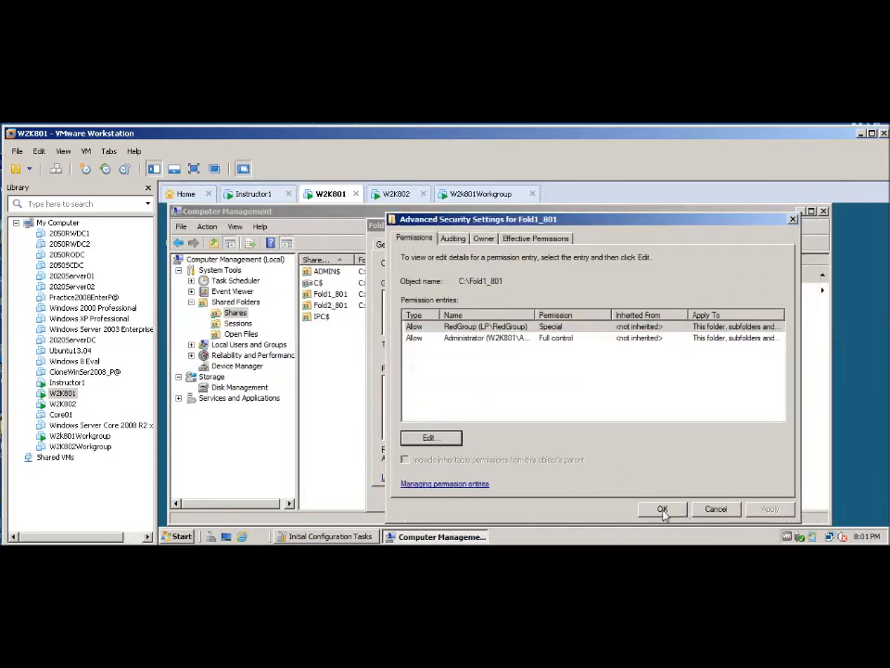
left_click(662, 510)
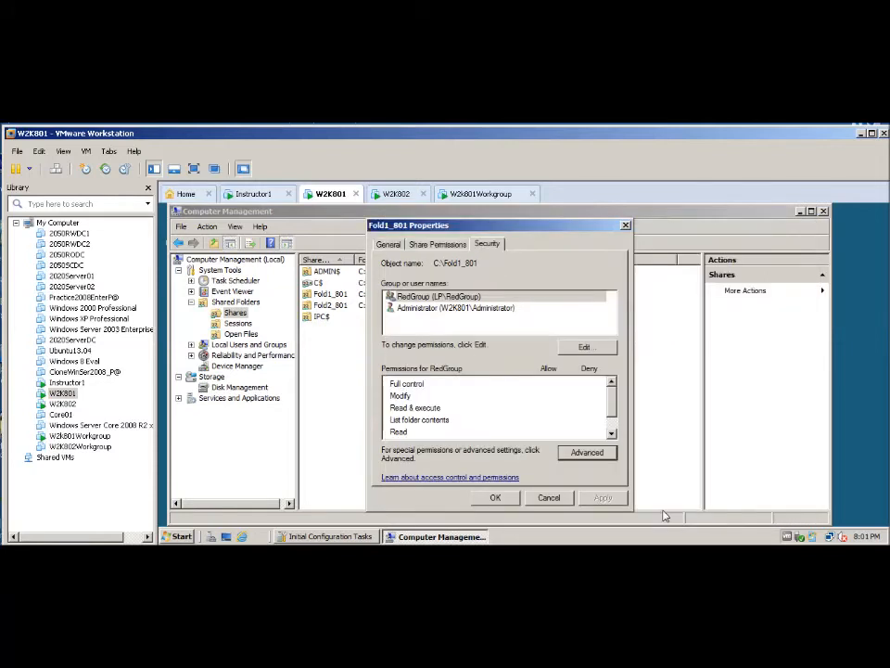
Extend RedGroup's permission entry on Fold1_801 by allowing Read attributes and Read extended attributes, and save the advanced security settings.
mouse_move(610, 395)
left_mouse_down()
mouse_move(618, 421)
mouse_move(614, 392)
left_mouse_up()
left_click(433, 298)
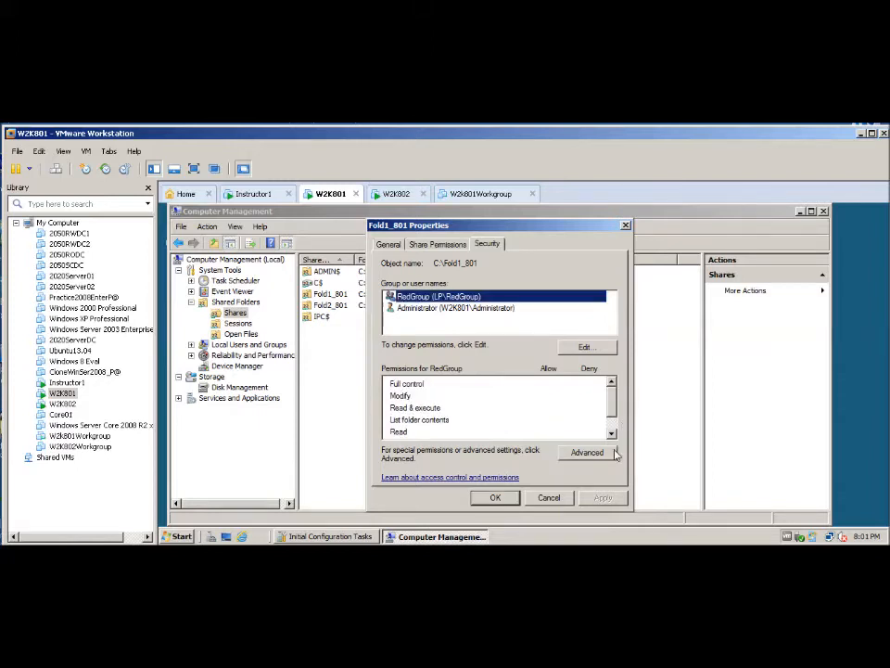
left_click(587, 452)
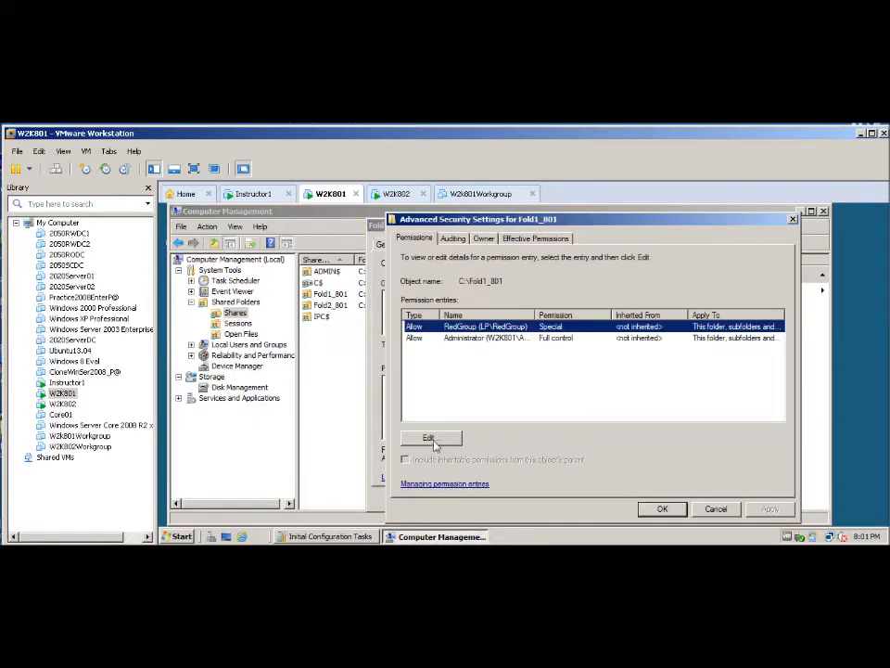
left_click(432, 441)
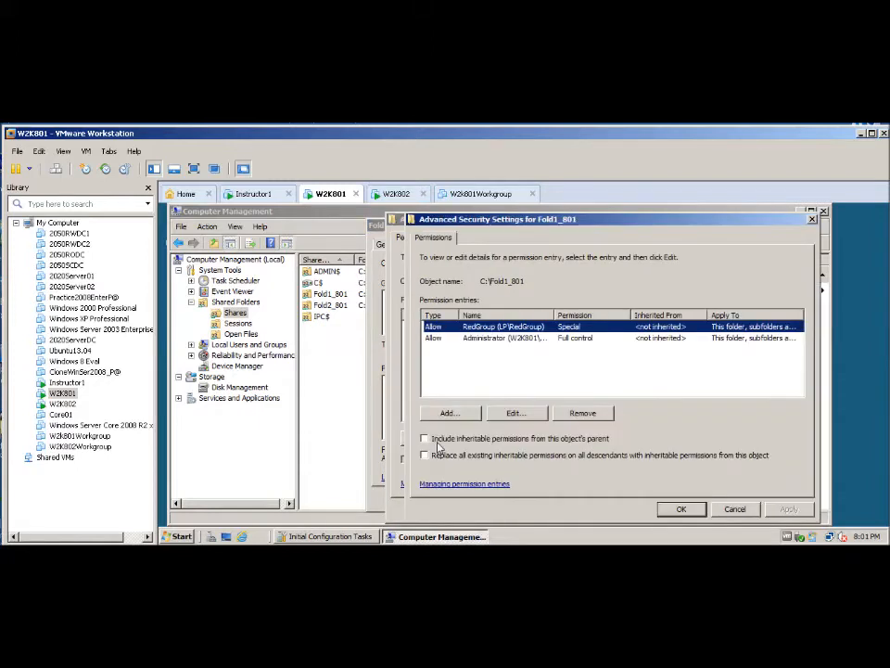
left_click(516, 413)
left_click_drag(646, 364, 664, 331)
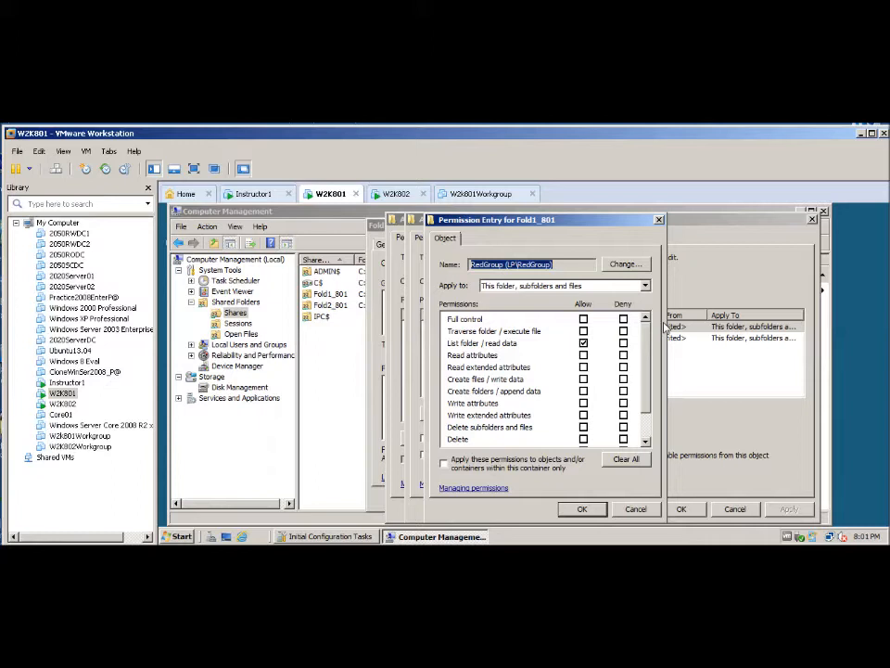
left_click(583, 355)
left_click(583, 367)
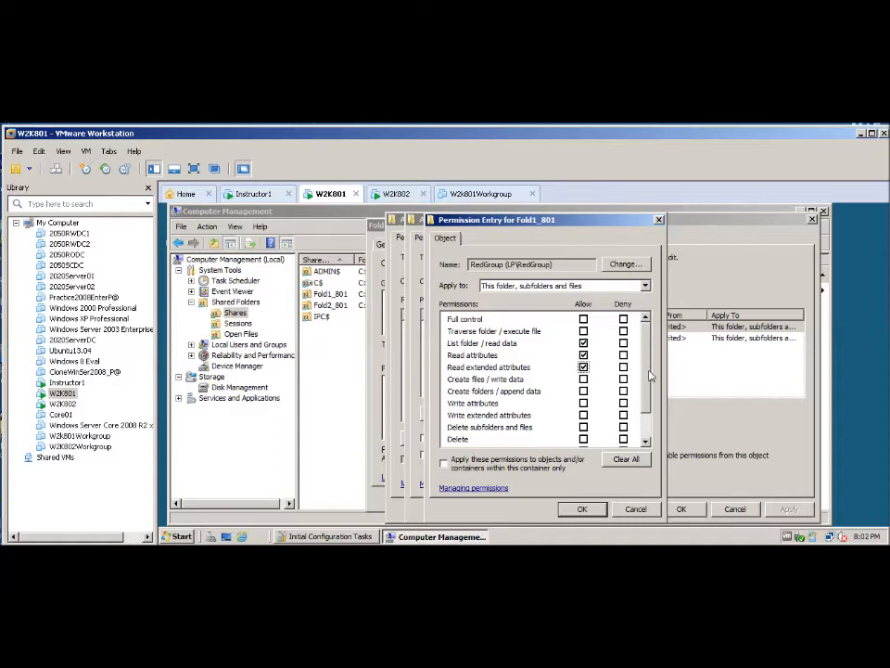
scroll(652, 374, "down", 1)
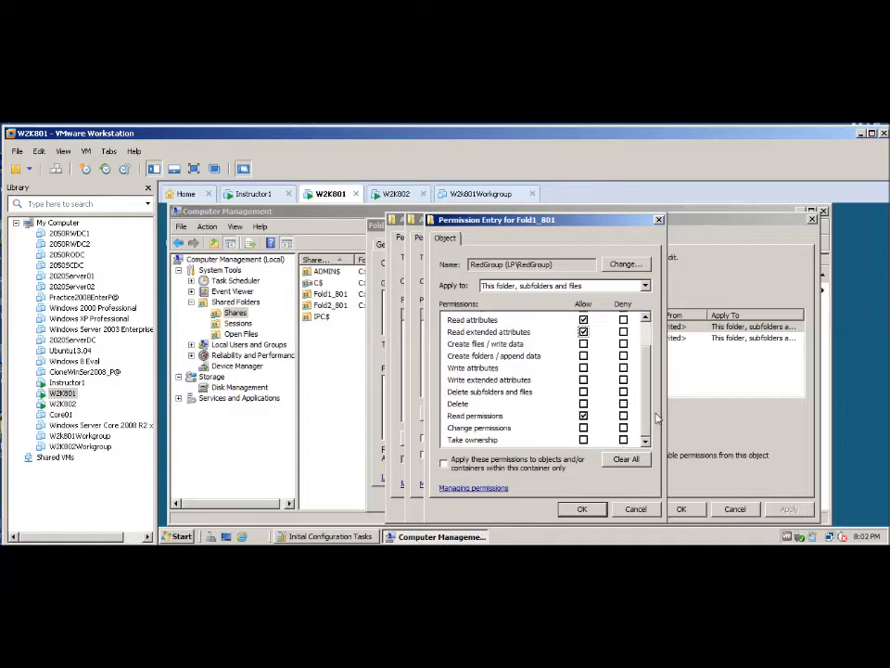
left_click(583, 510)
left_click(791, 510)
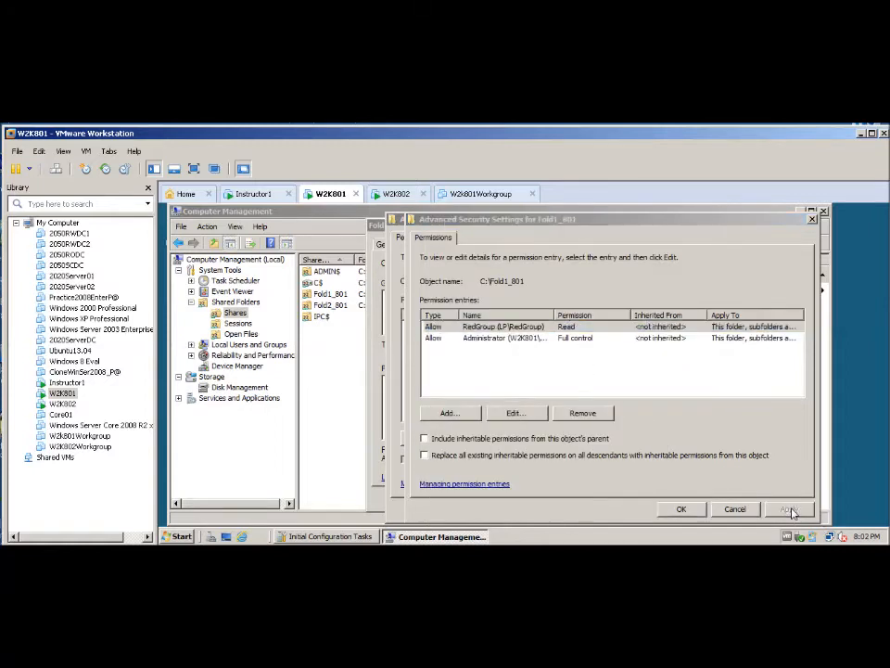
left_click(681, 510)
left_click(662, 509)
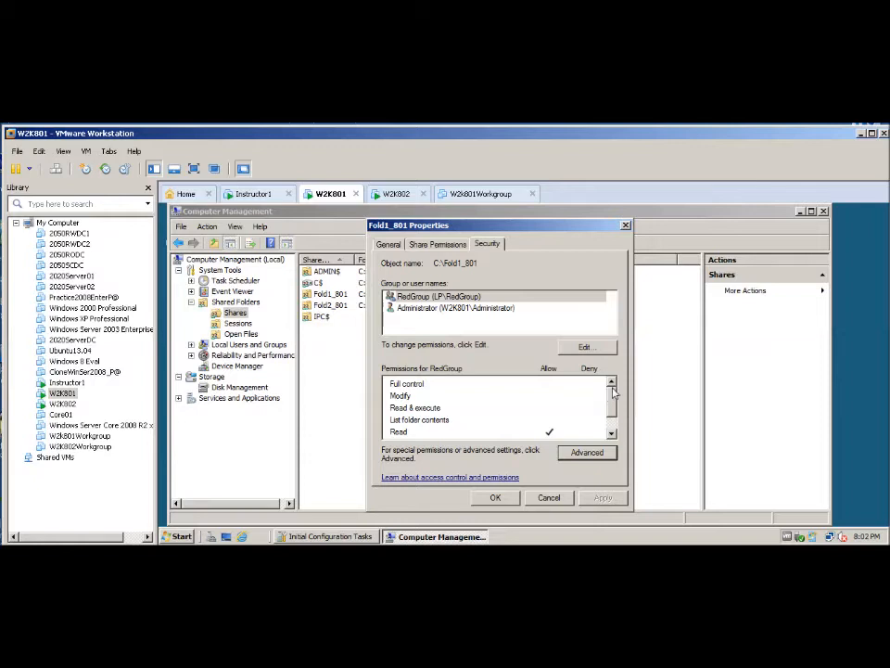
Review RedGroup's permissions on Fold1_801 and reopen its advanced permission entry for editing.
scroll(614, 403, "down", 2)
scroll(623, 419, "up", 2)
left_click(586, 454)
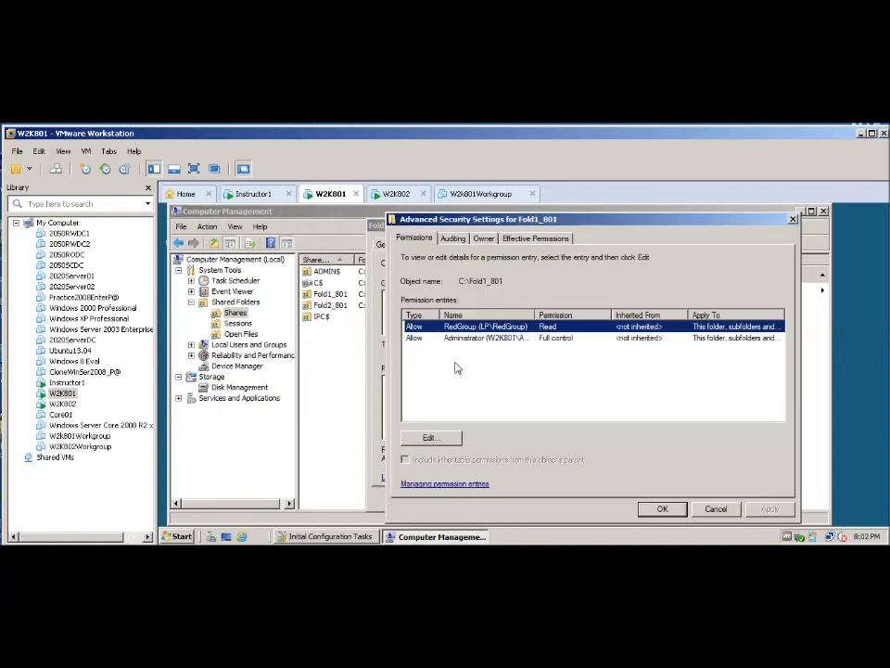
left_click(432, 437)
left_click(515, 413)
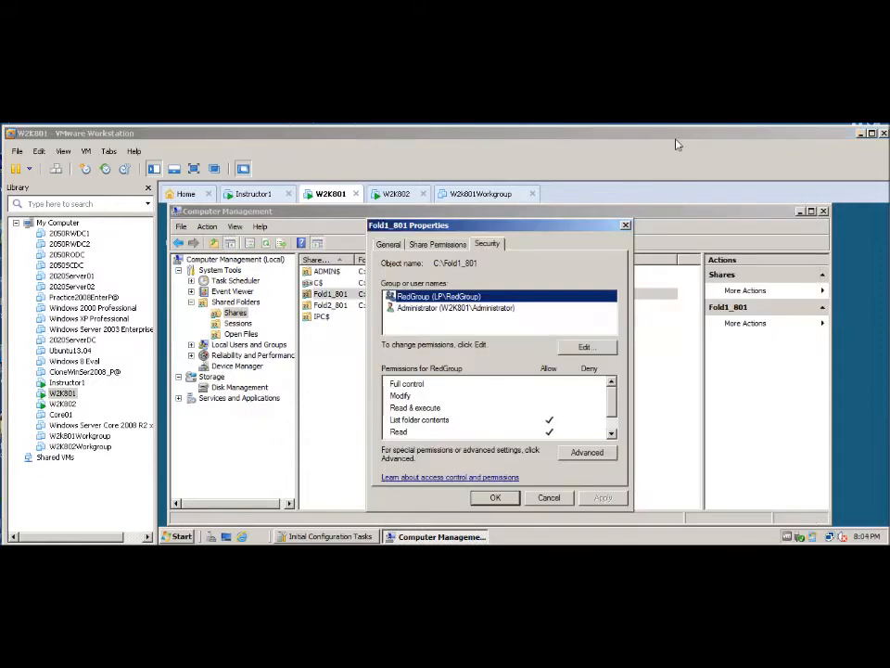
Review the RedGroup and Administrator security permissions and the Everyone share permissions of Fold1_801, and close its properties.
left_click_drag(610, 396, 617, 418)
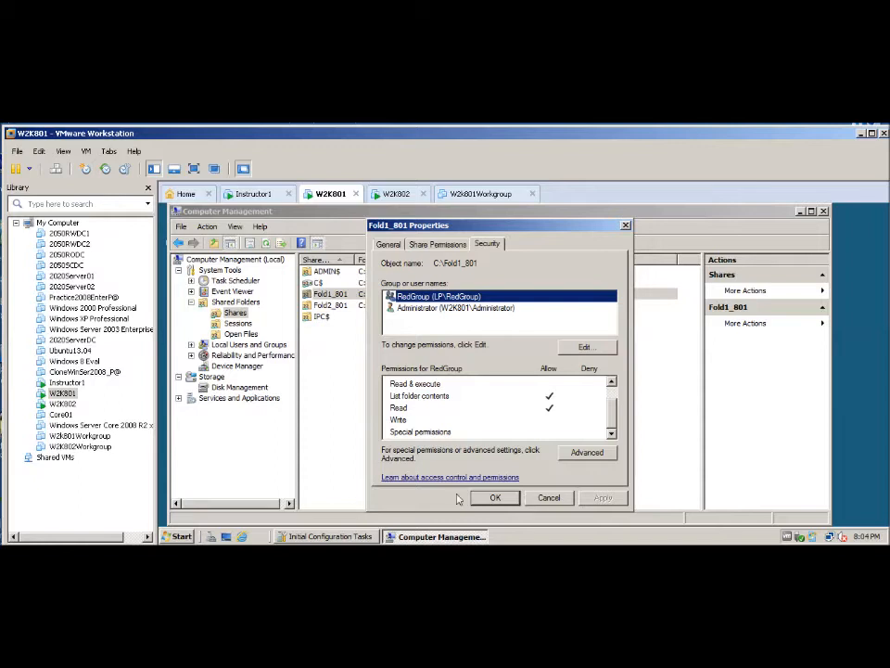
left_click(456, 308)
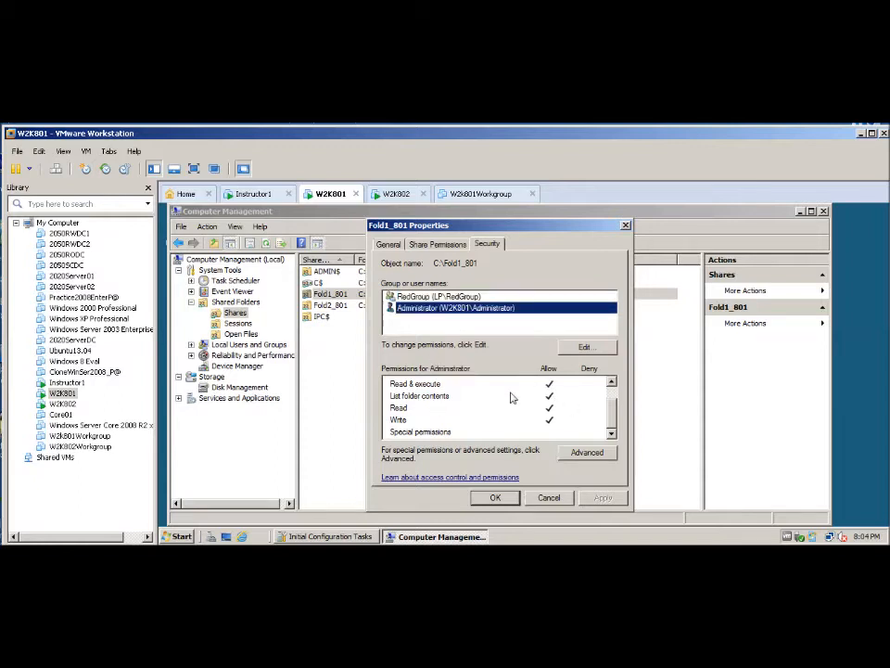
left_click_drag(614, 417, 624, 392)
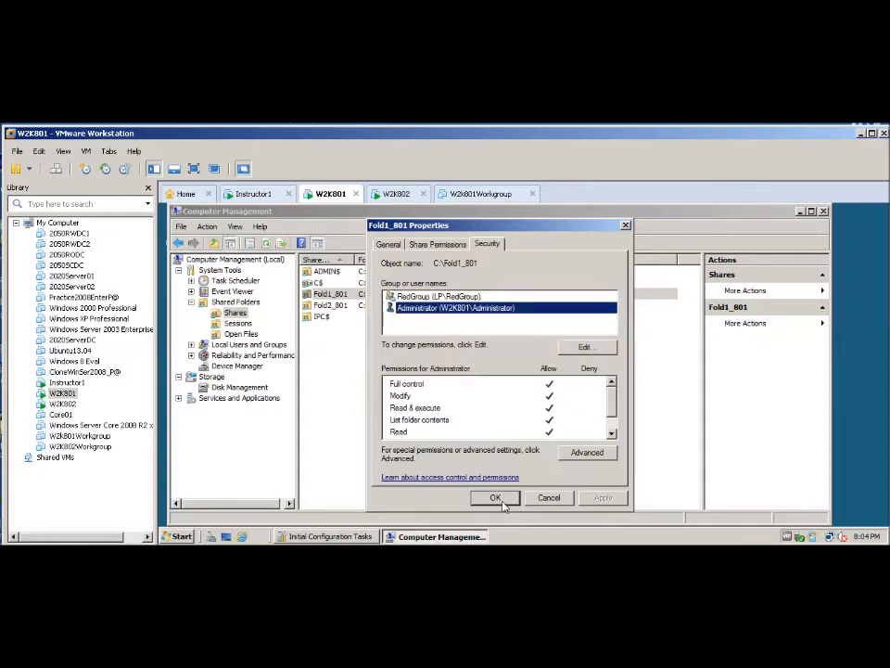
left_click(437, 244)
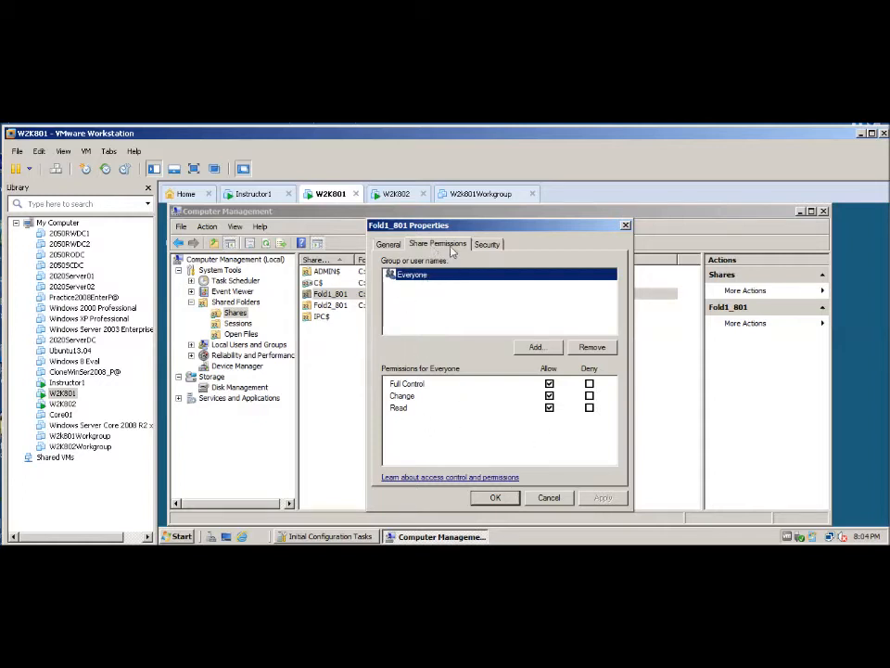
left_click(487, 245)
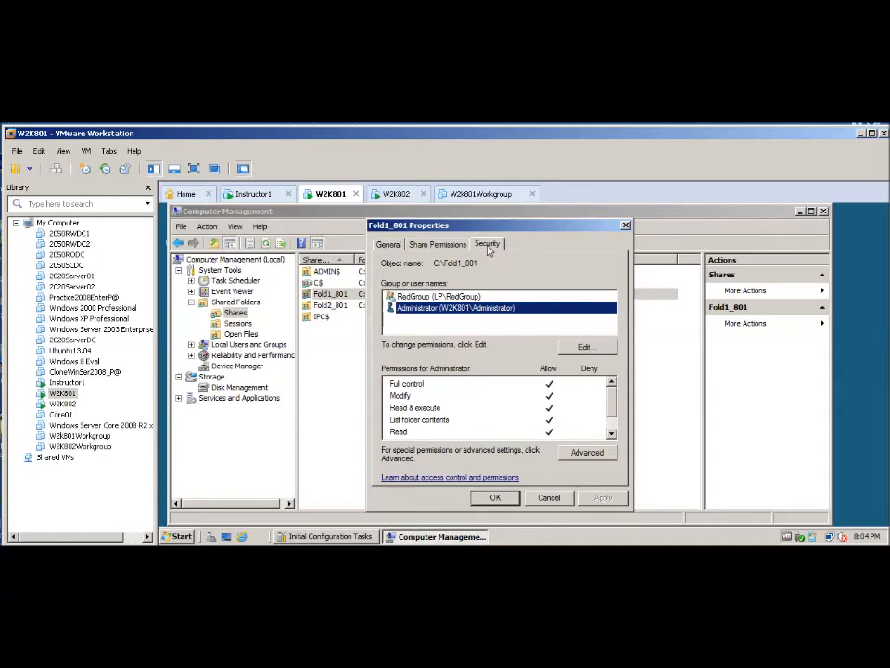
left_click(498, 498)
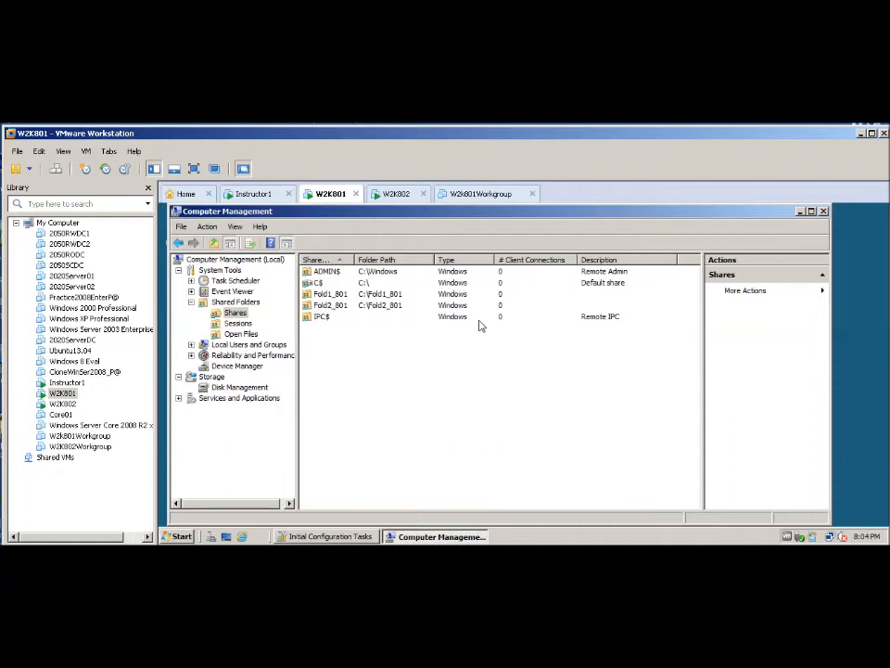
Compare Fold2_801's share and security permissions with the group named in the Lab6_Title.txt notes, and close Computer Management on W2K801.
left_click(324, 305)
right_click(330, 305)
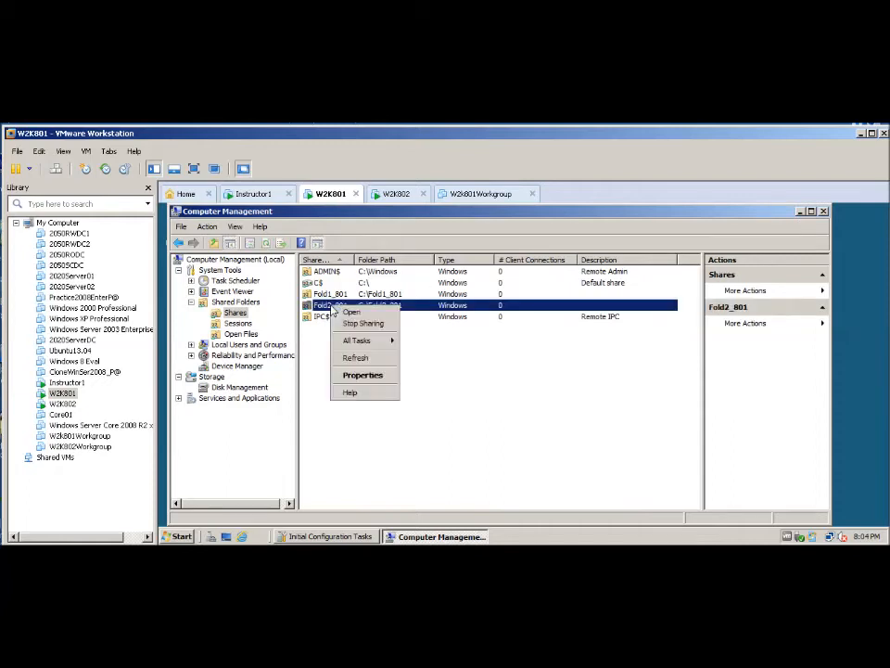
left_click(360, 376)
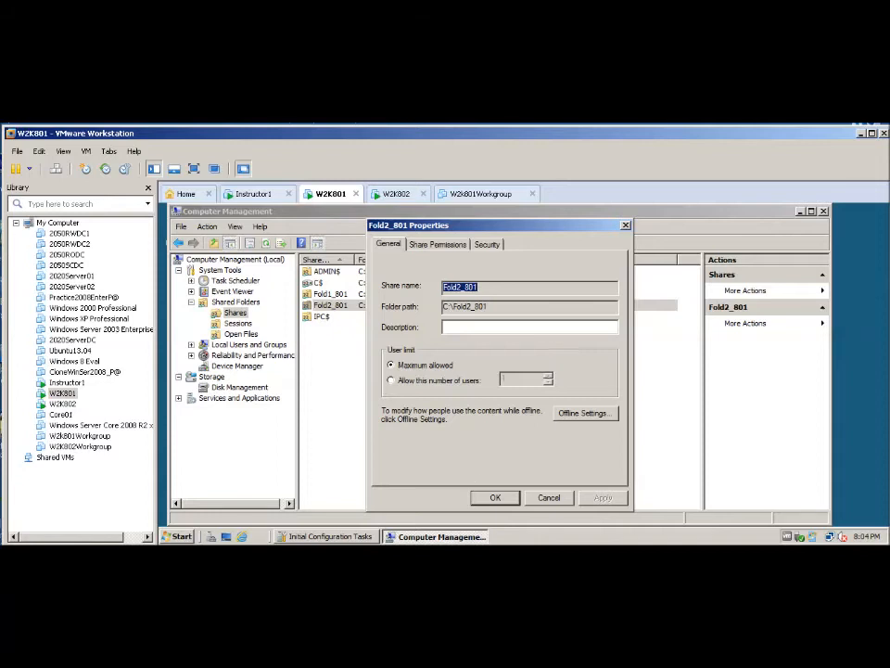
key("alt+Tab")
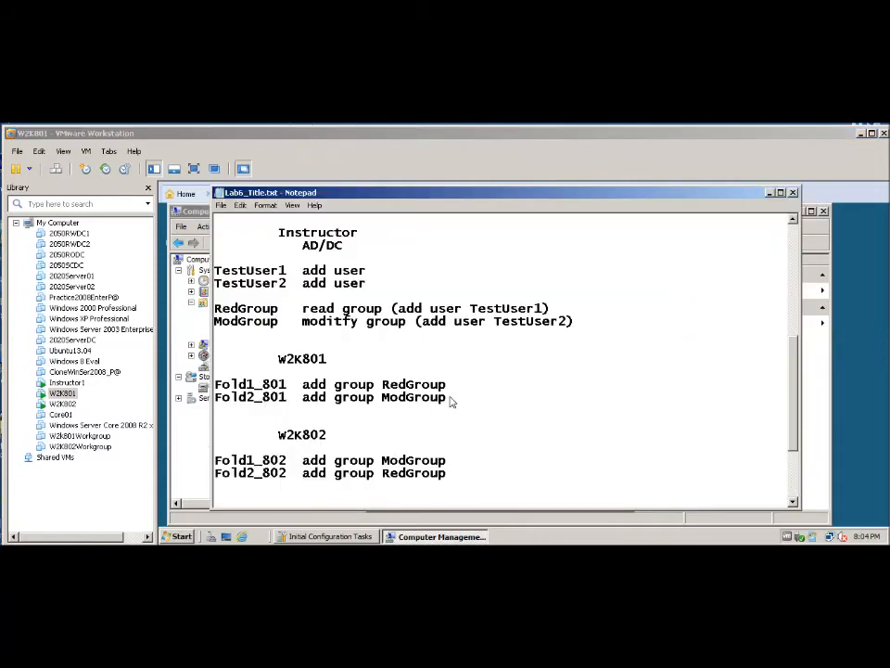
left_click(578, 149)
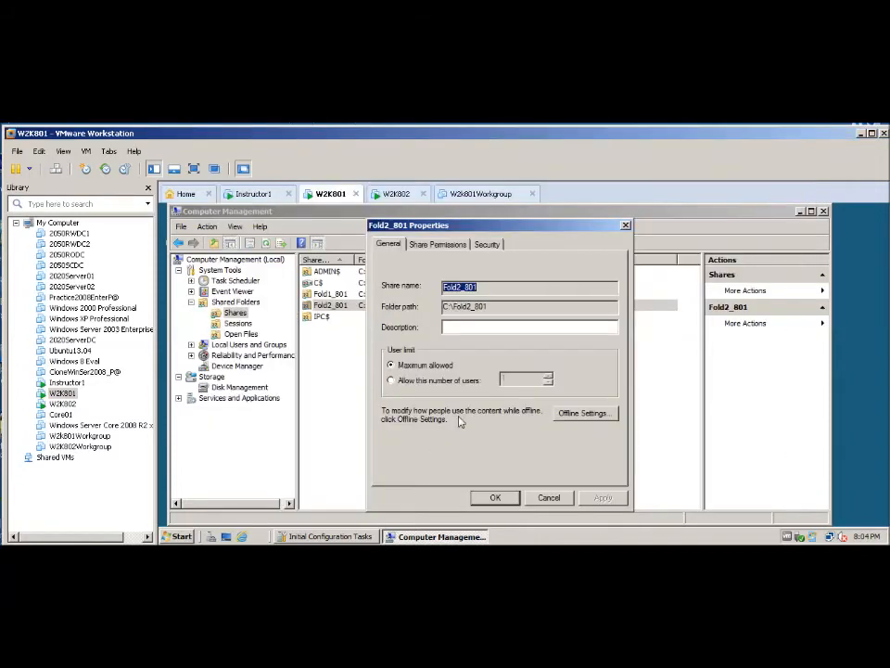
left_click(435, 244)
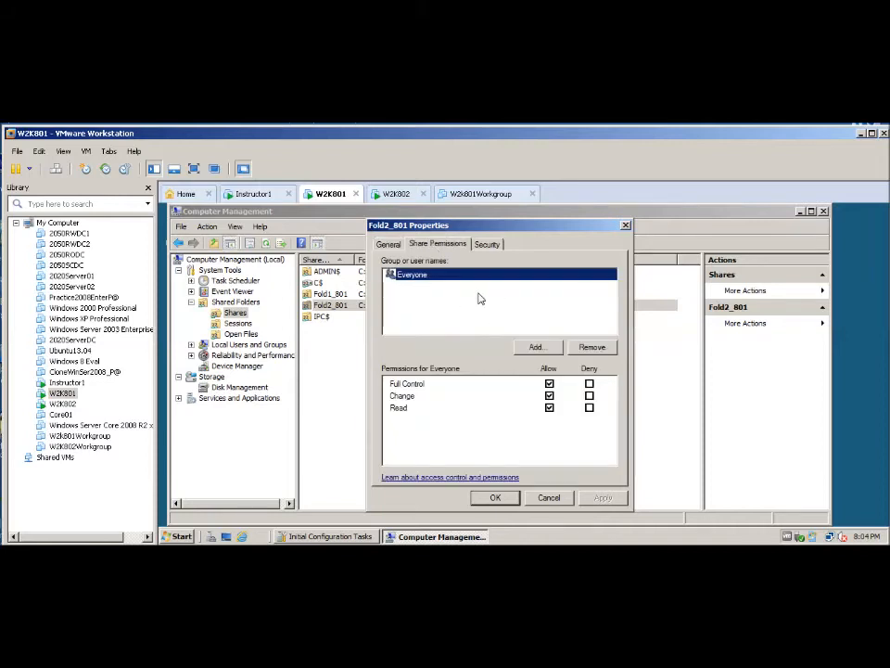
left_click(486, 245)
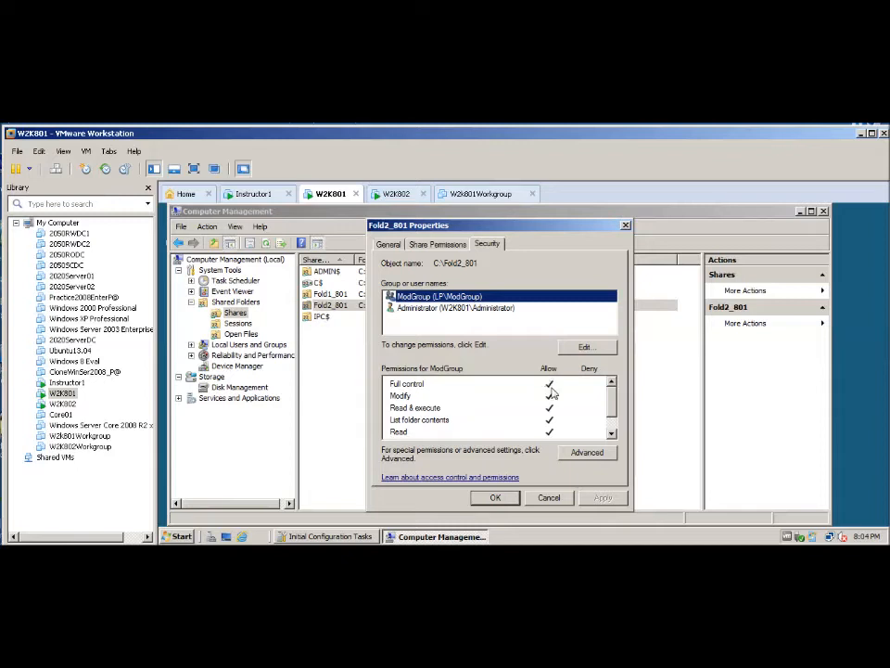
left_click(549, 498)
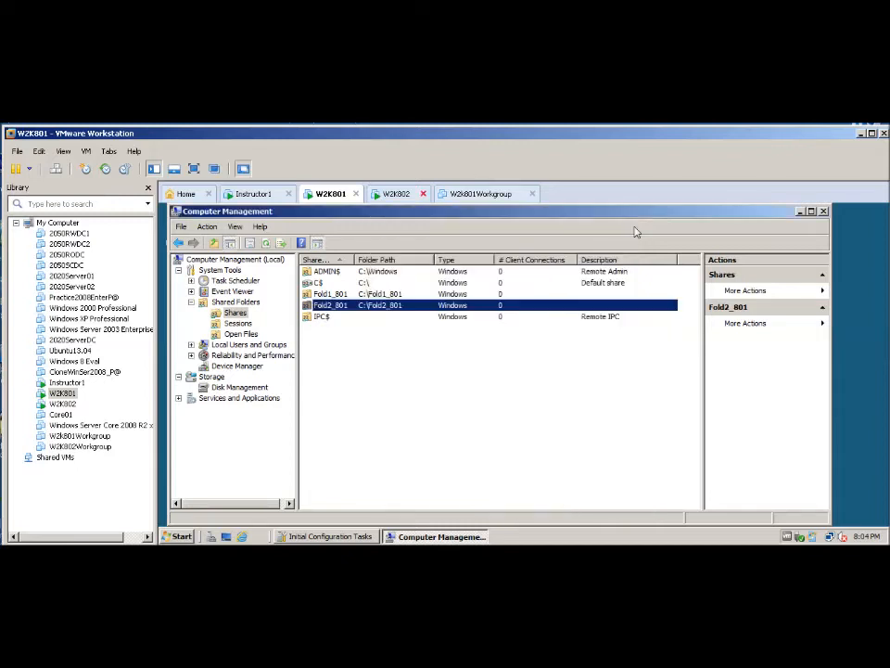
left_click(823, 211)
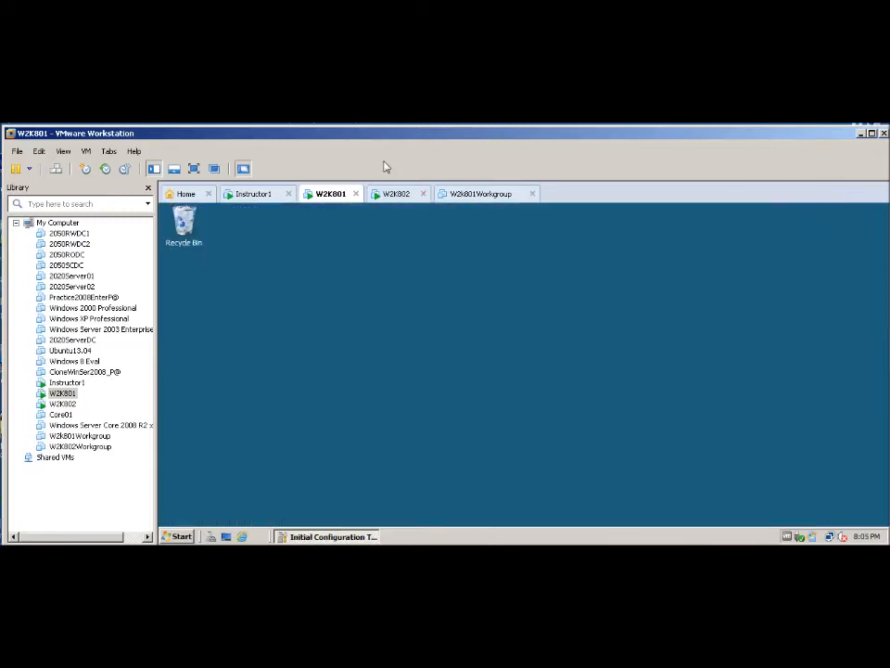
Switch to the W2K802 machine and compare Fold1_802's share and security permissions with the group named in the Lab6_Title.txt notes.
left_click(399, 195)
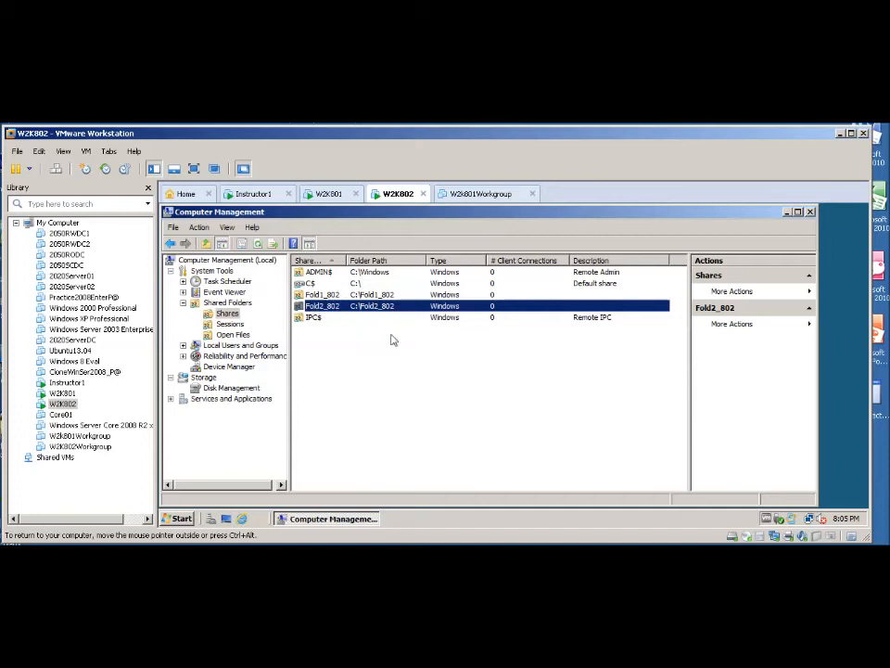
left_click(317, 297)
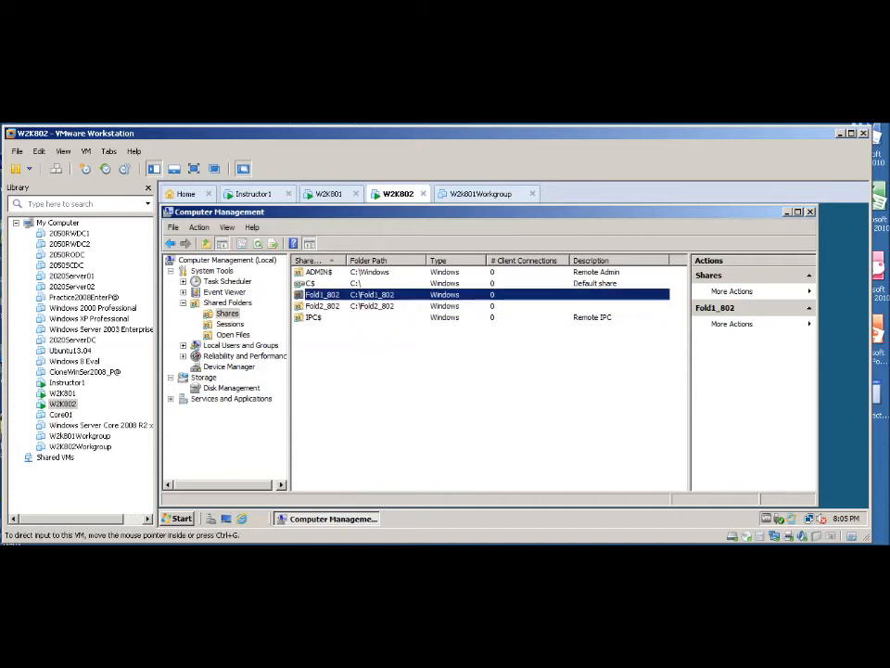
left_click(265, 549)
scroll(594, 277, "down", 3)
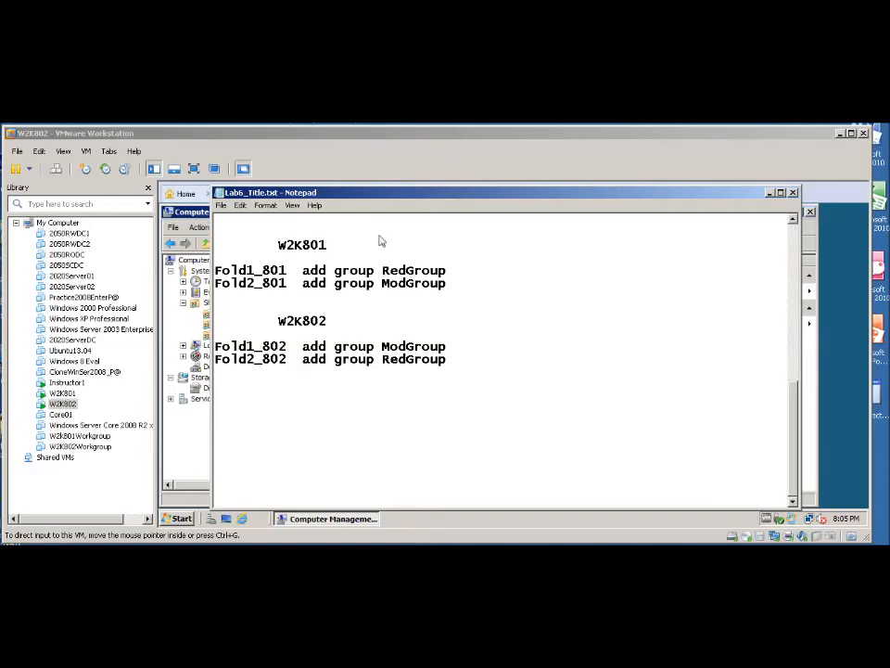
left_click(771, 193)
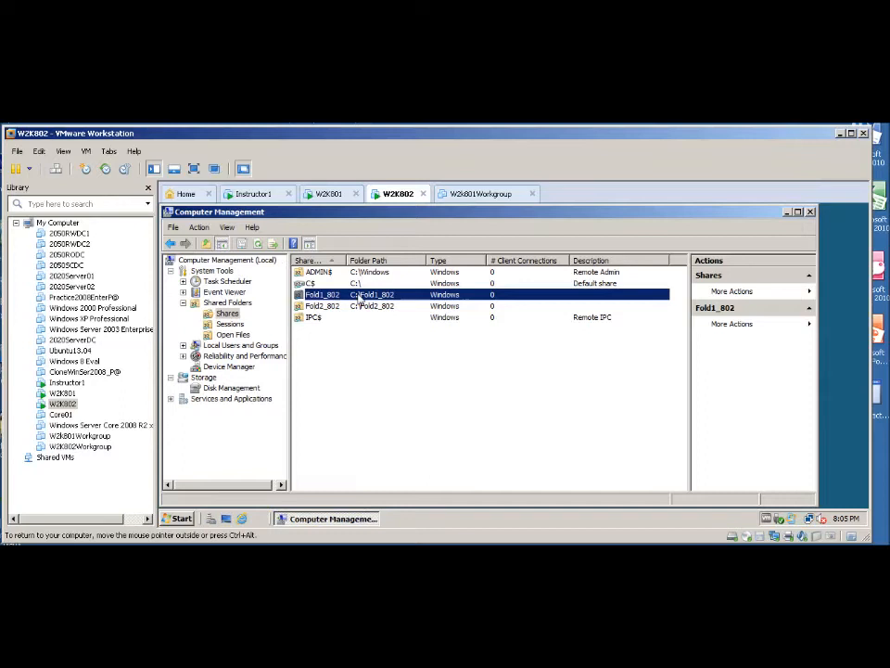
right_click(315, 294)
left_click(343, 365)
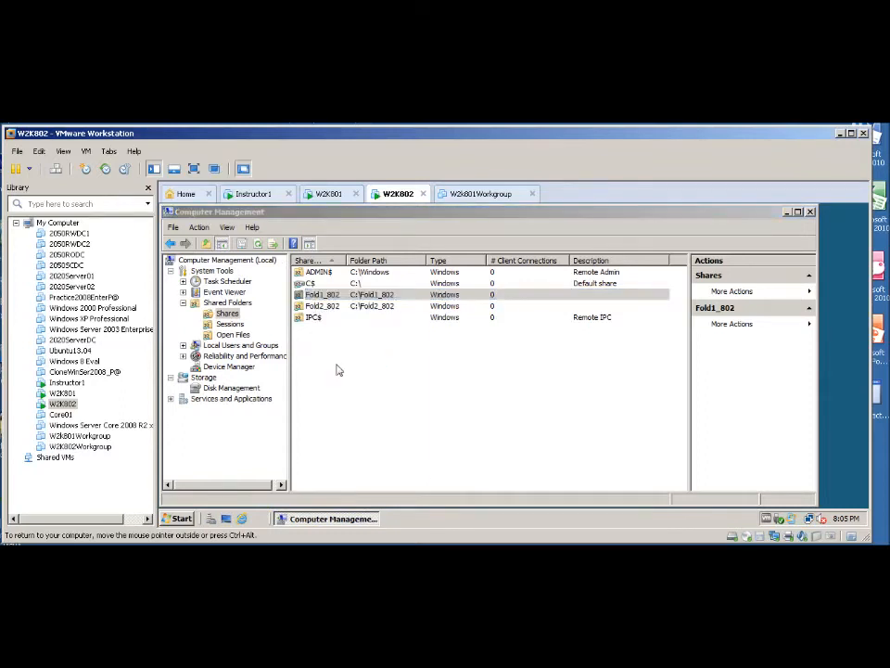
left_click(263, 232)
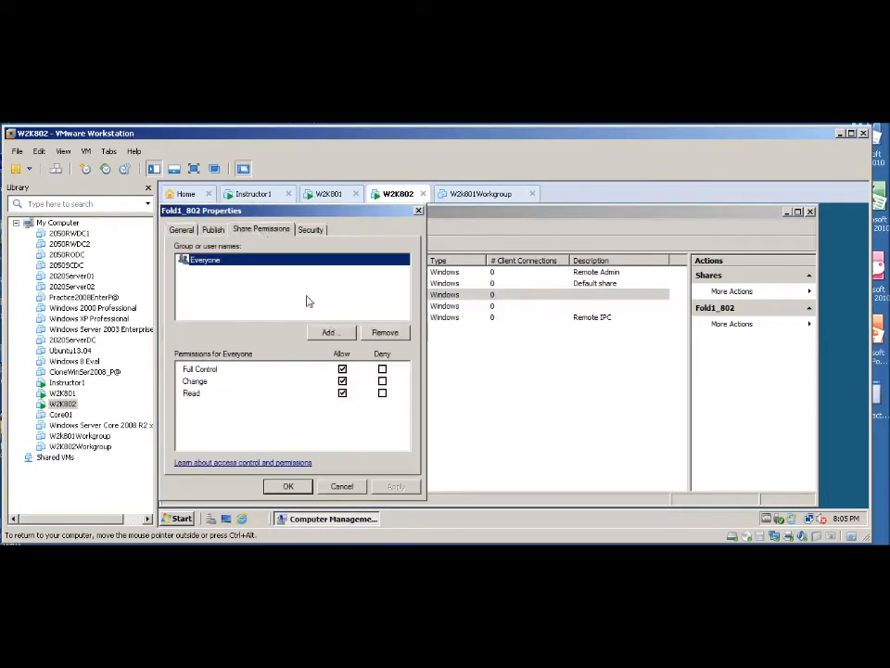
left_click(309, 231)
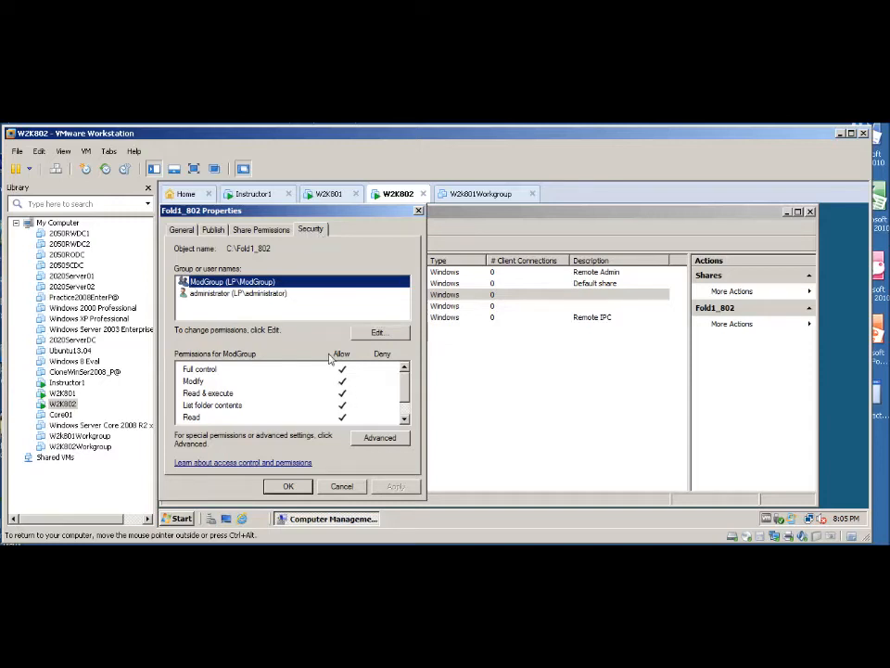
left_click(300, 489)
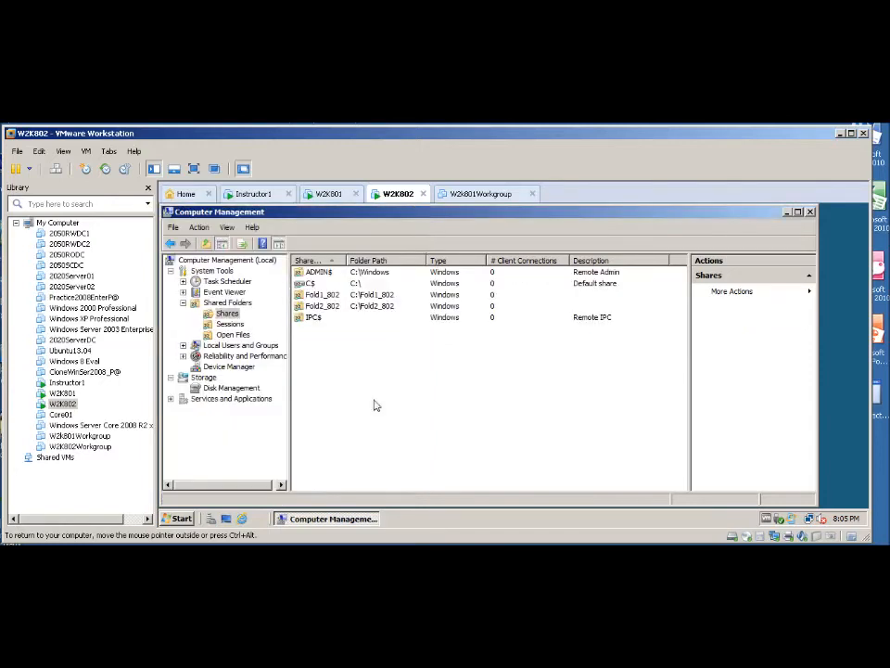
Check the Lab6_Title.txt notes for Fold2_802's group and view that share's share and security permissions.
left_click(319, 308)
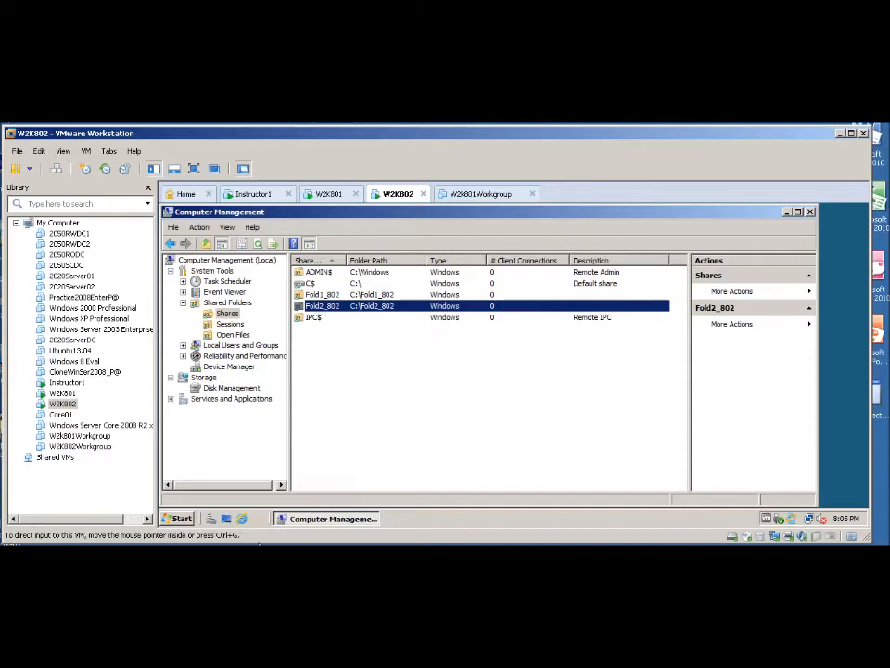
left_click(394, 549)
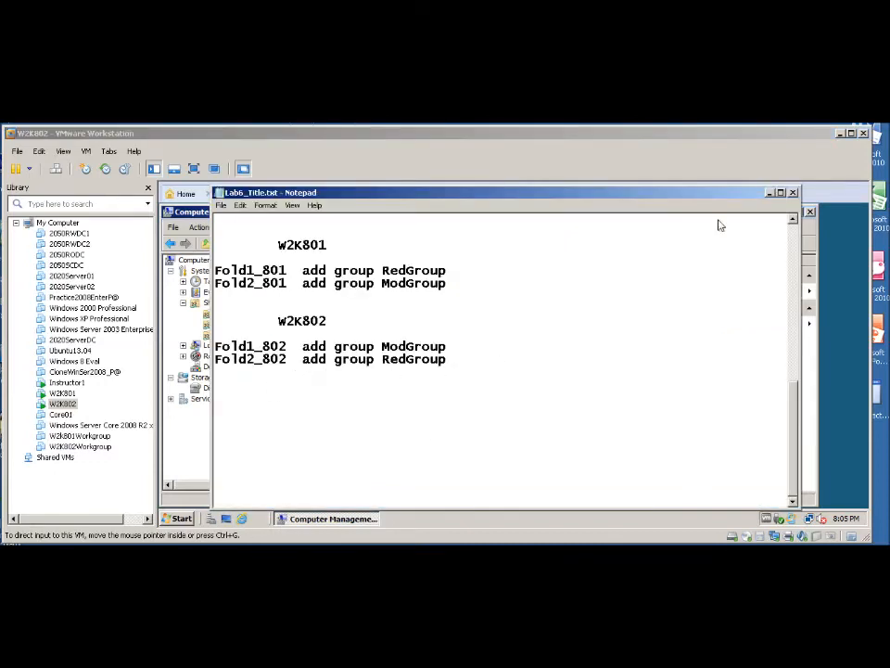
left_click(770, 192)
right_click(322, 306)
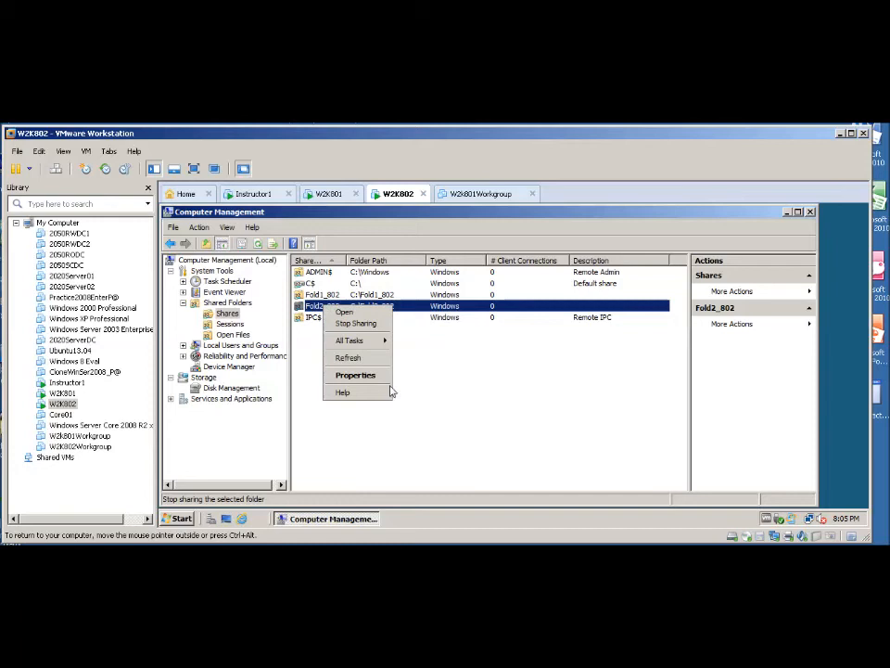
left_click(357, 374)
left_click(259, 231)
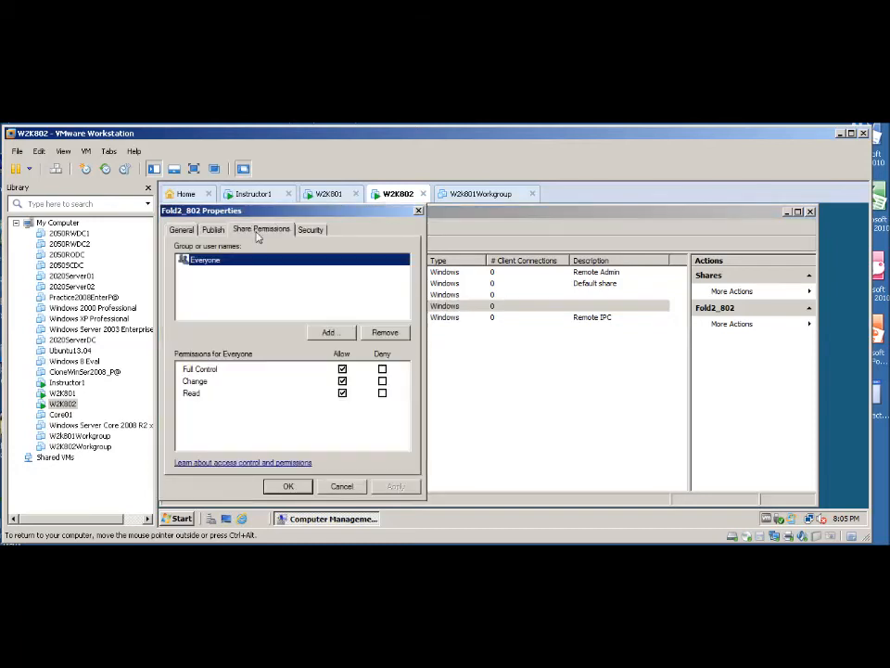
left_click(311, 231)
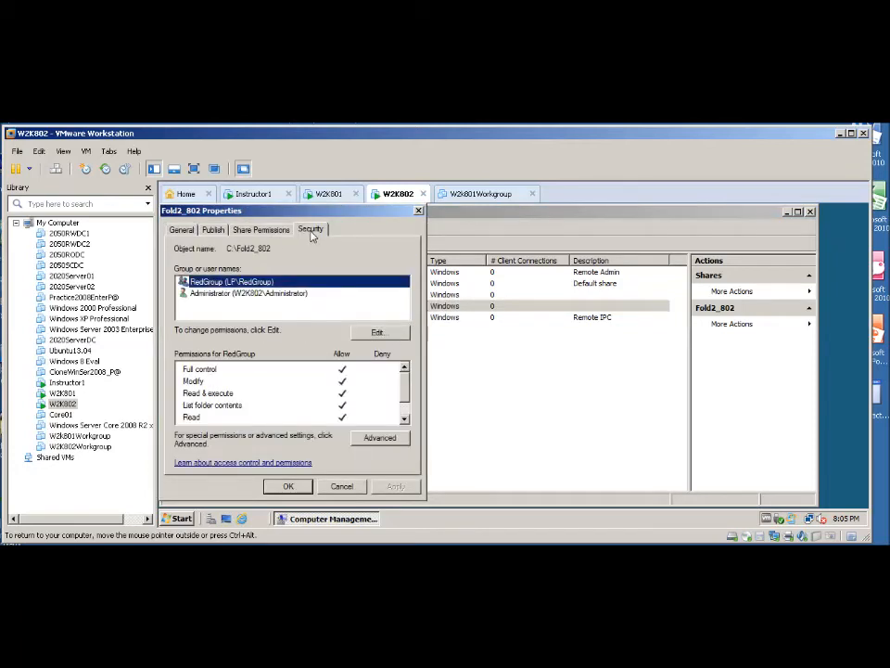
Clear all of RedGroup's advanced permissions on Fold2_802, allow only Read permissions, and save the security settings.
left_click(381, 439)
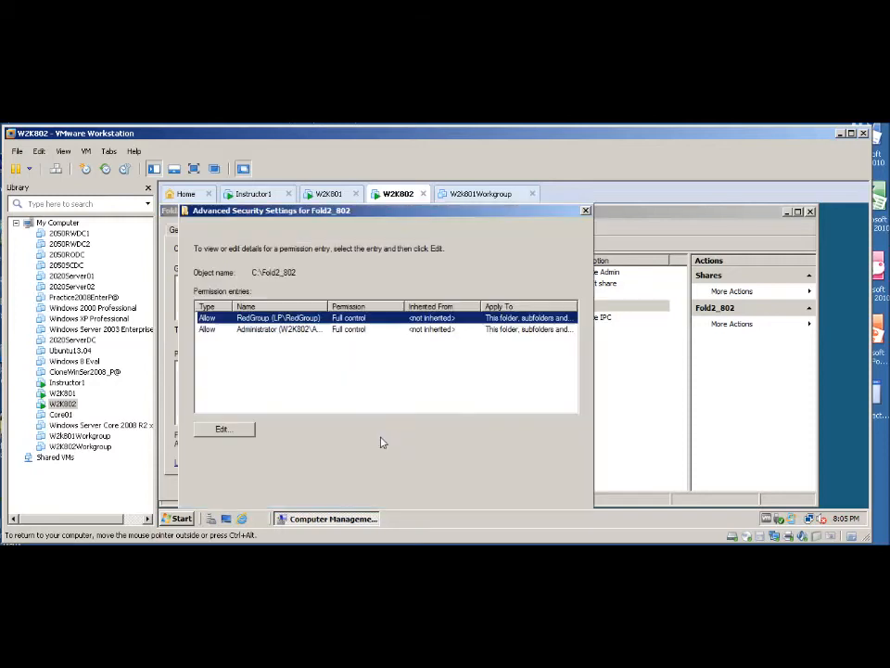
left_click(220, 428)
left_click(308, 405)
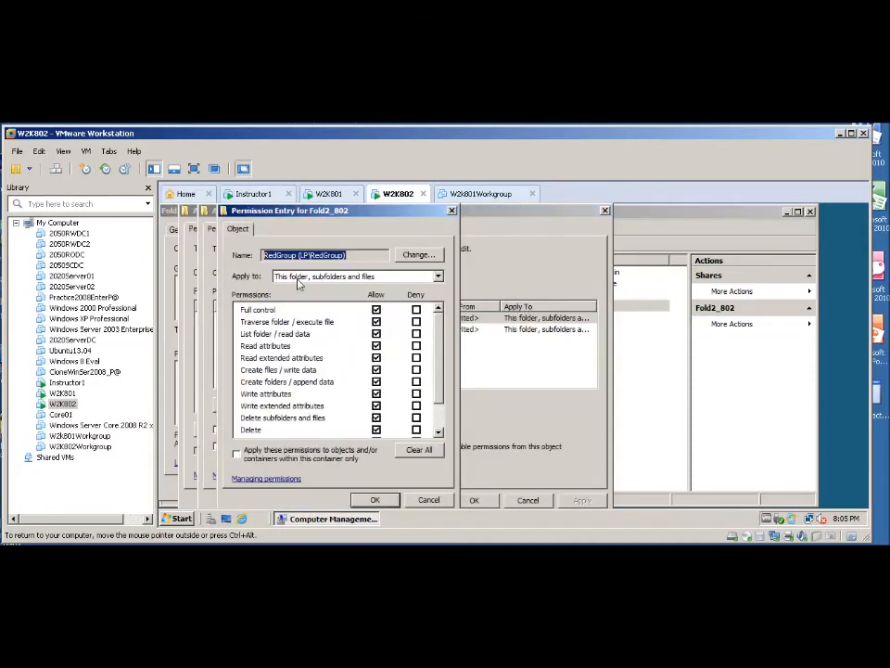
left_click(419, 449)
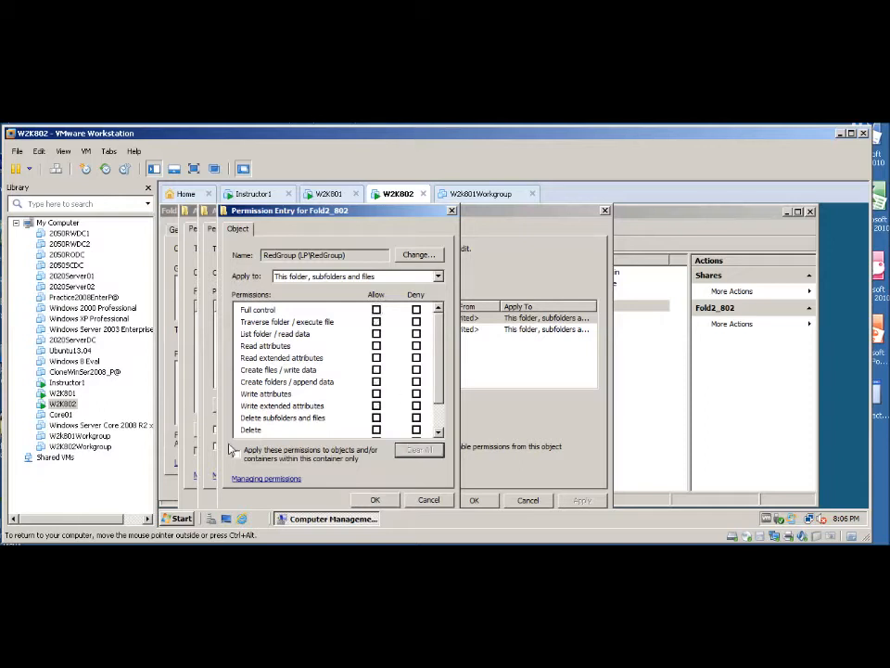
scroll(441, 342, "down", 1)
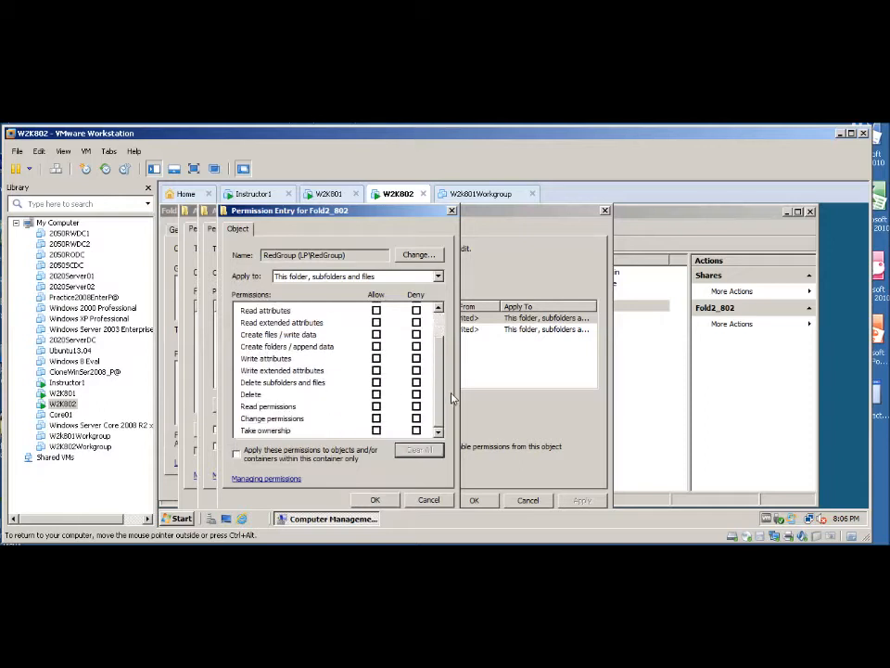
left_click(376, 406)
left_click(375, 499)
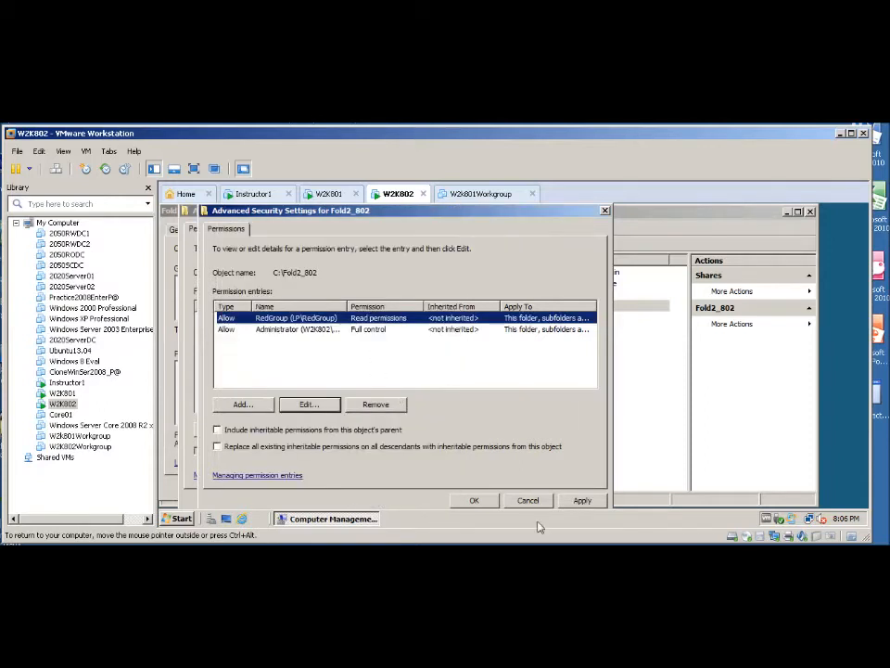
left_click(473, 499)
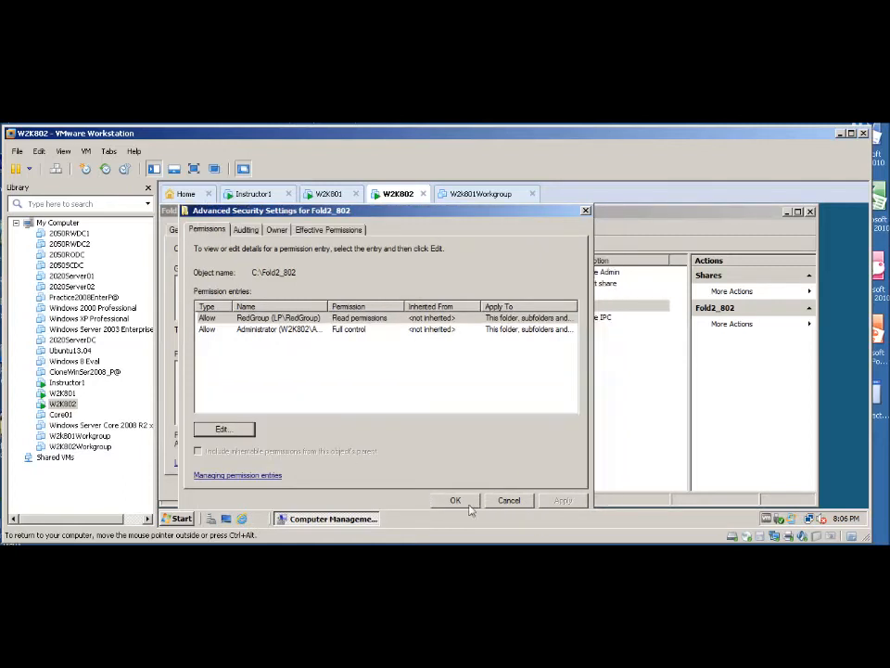
left_click(455, 500)
left_click(287, 485)
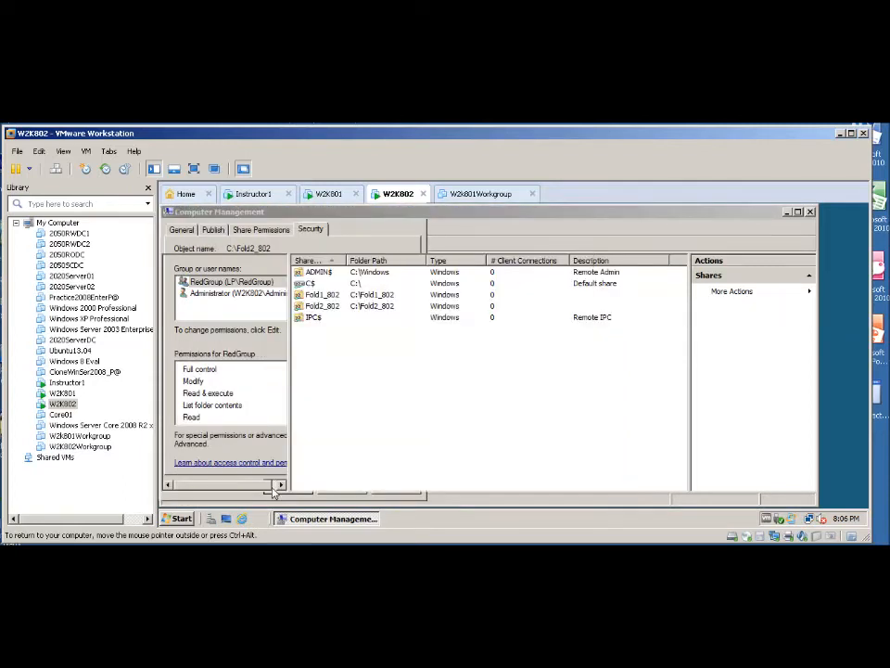
Reopen Fold2_802's properties and review its share permissions, RedGroup's security permissions and the advanced permission entries.
right_click(324, 306)
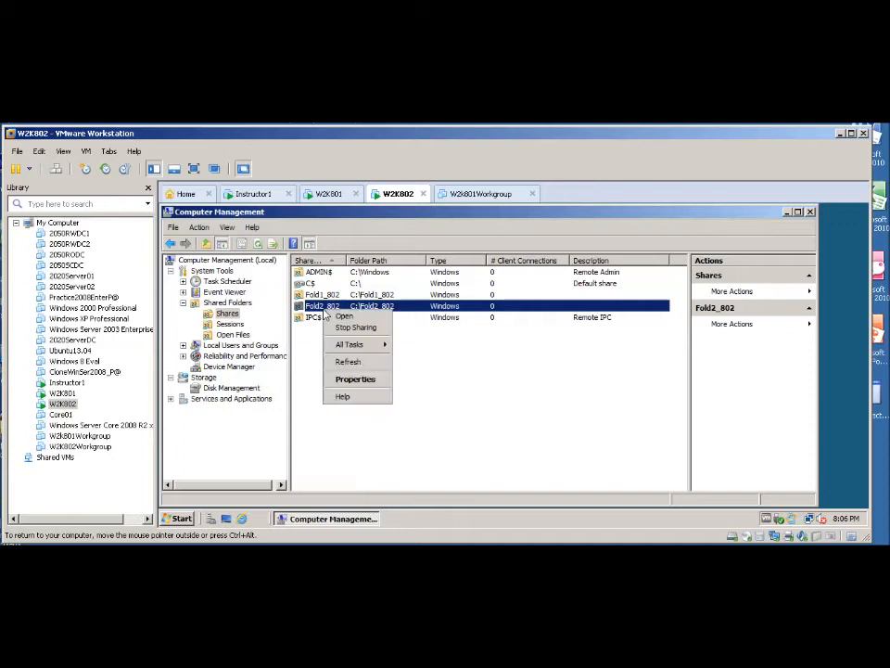
left_click(349, 379)
left_click(261, 230)
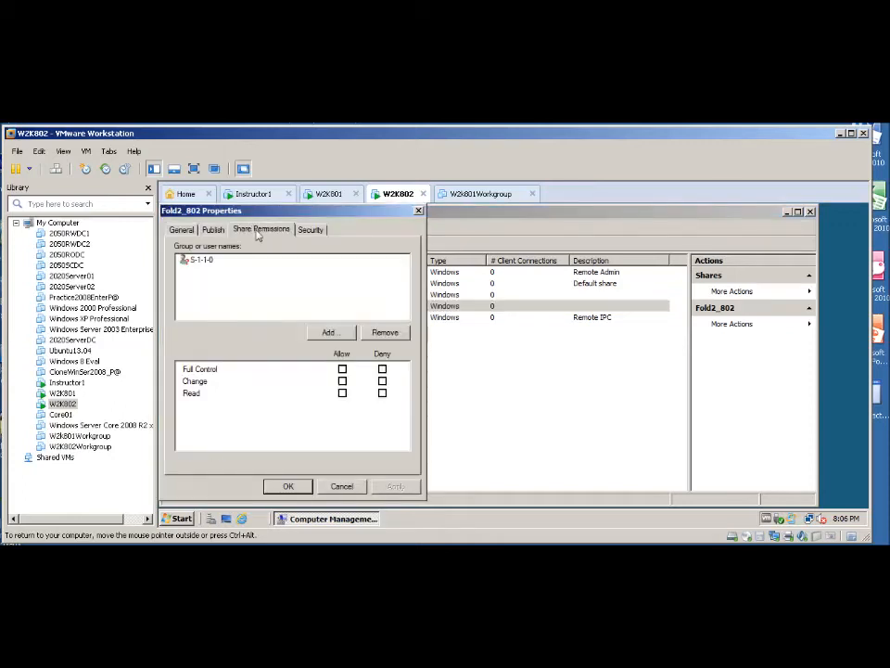
left_click(309, 231)
scroll(394, 385, "down", 1)
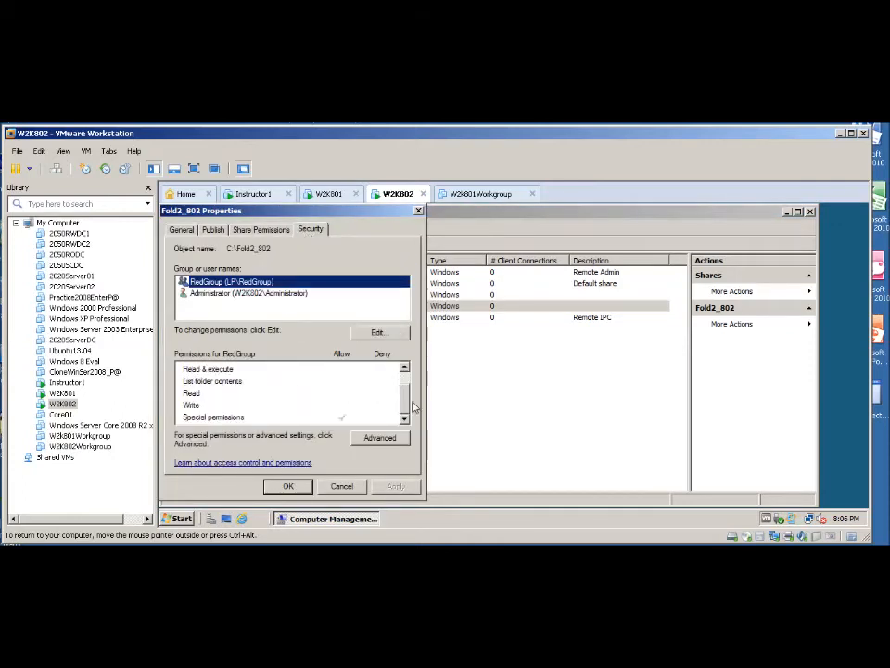
scroll(404, 389, "up", 2)
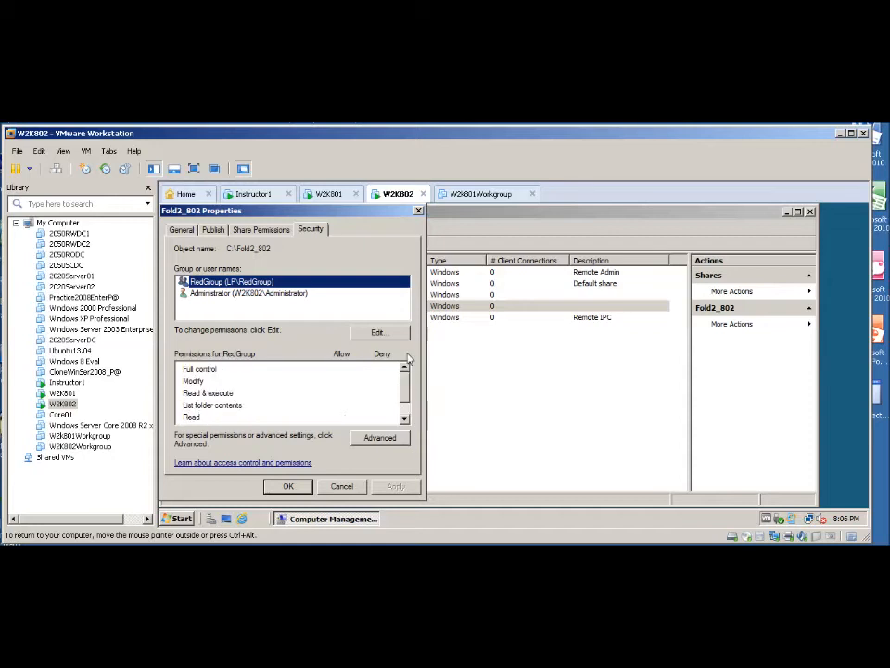
left_click(379, 437)
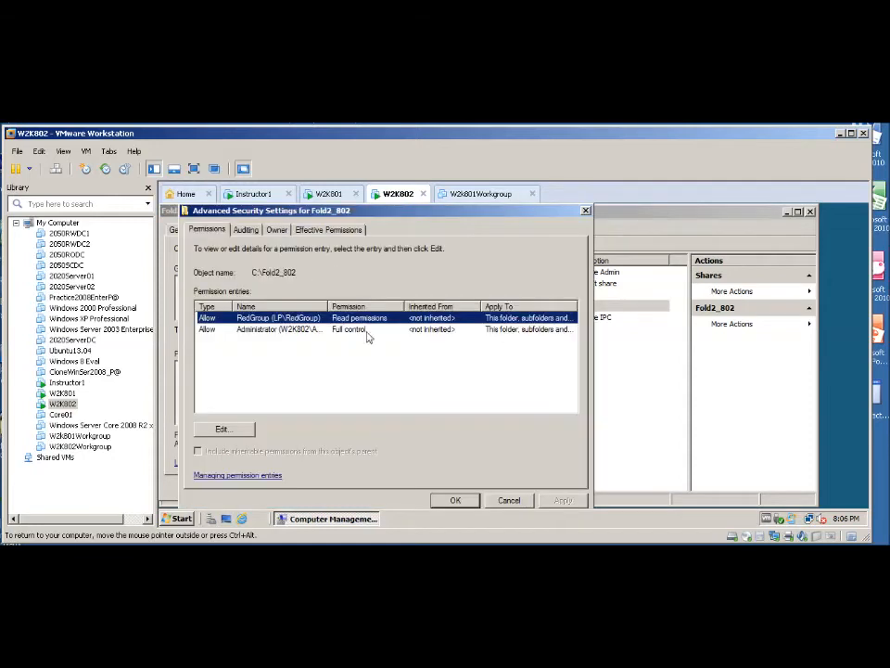
left_click(509, 500)
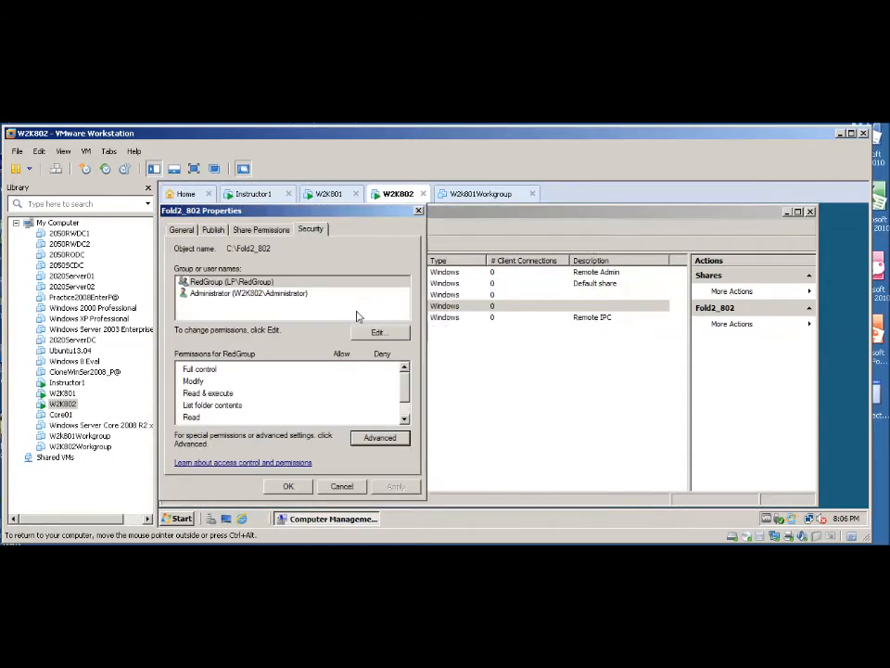
Allow RedGroup Read & execute, List folder contents and Read on Fold2_802, and close the share's properties.
left_click(379, 333)
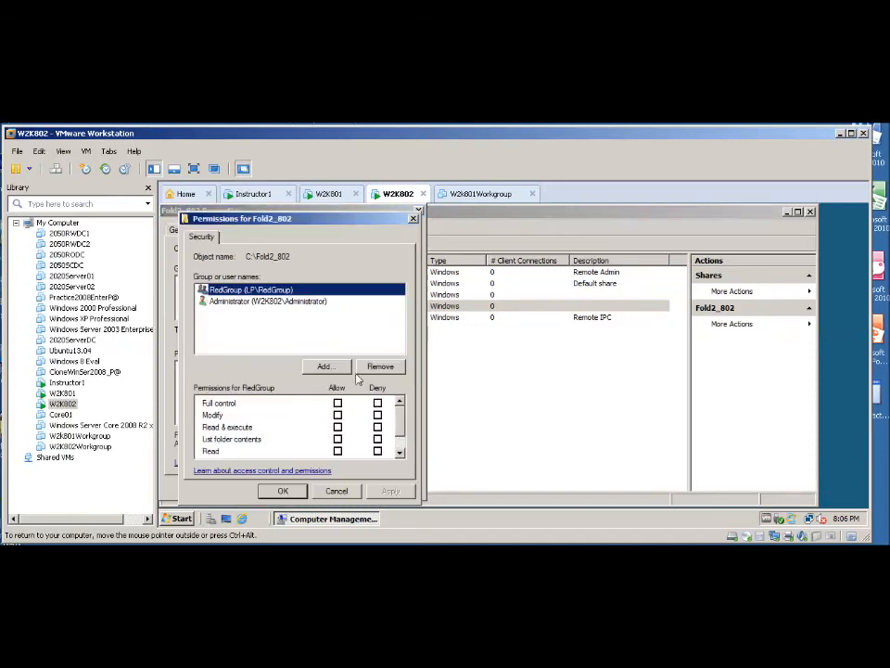
left_click(338, 427)
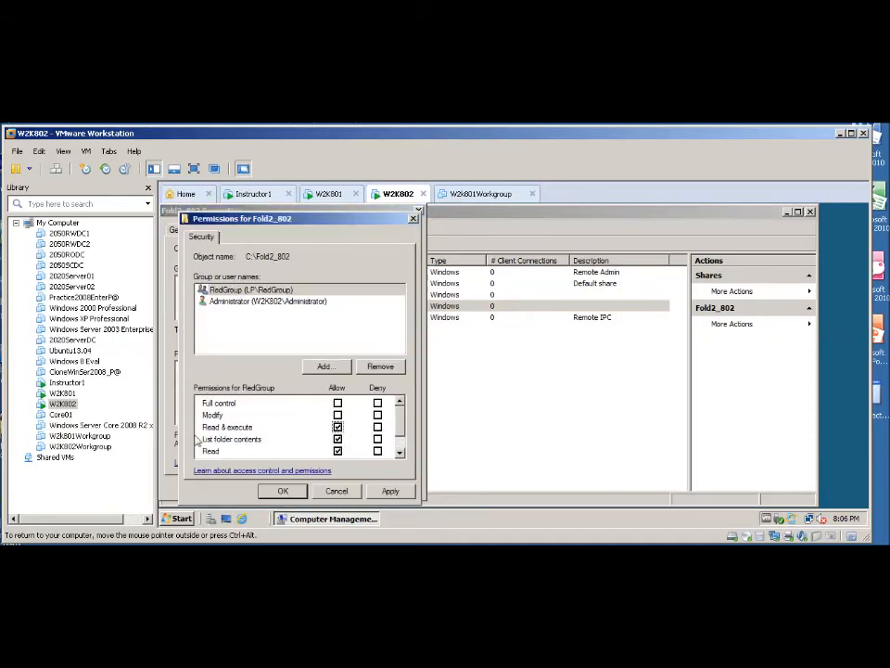
left_click(283, 492)
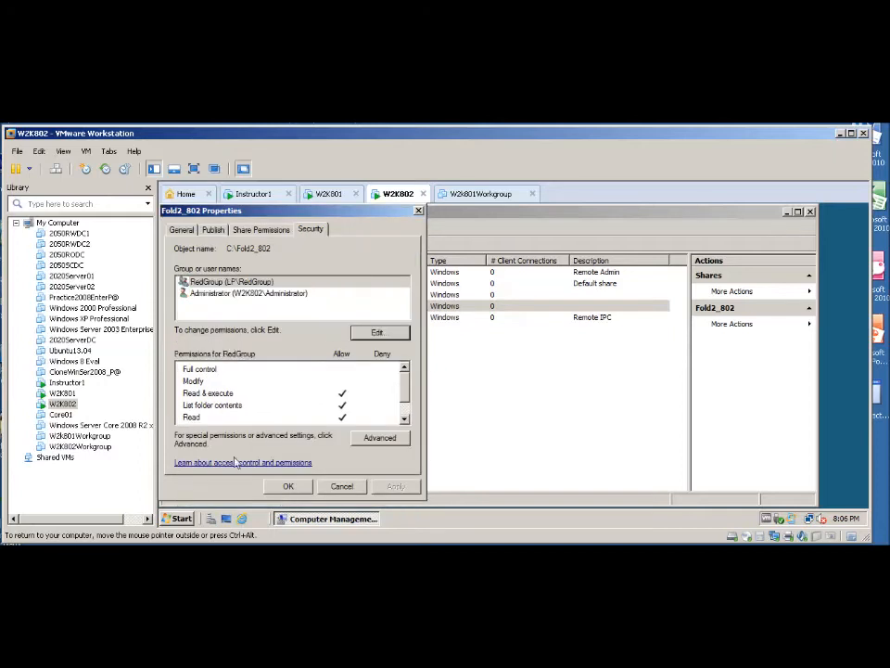
left_click(226, 294)
left_click(289, 486)
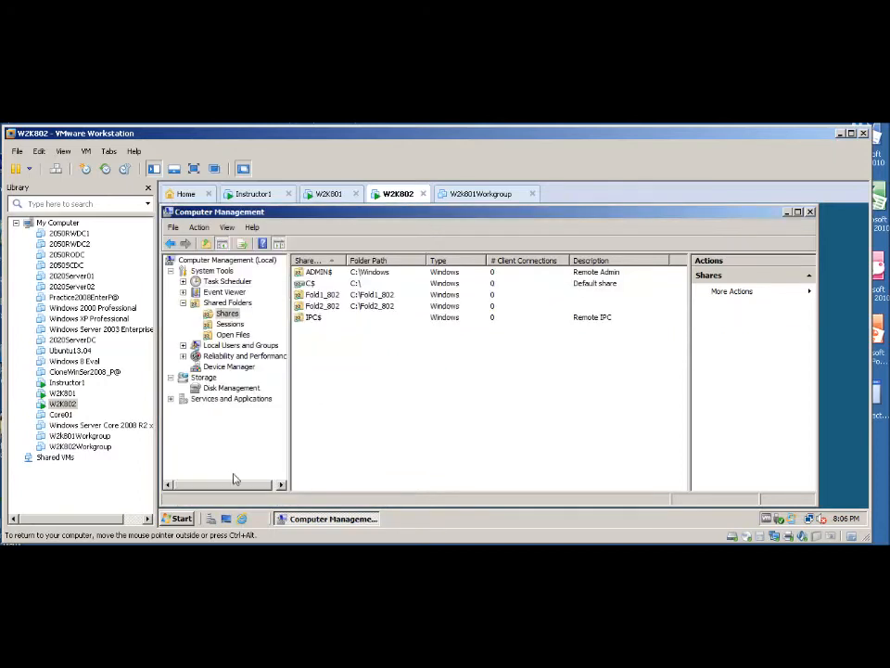
Close Computer Management on W2K802 and log off the administrator account.
left_click(811, 212)
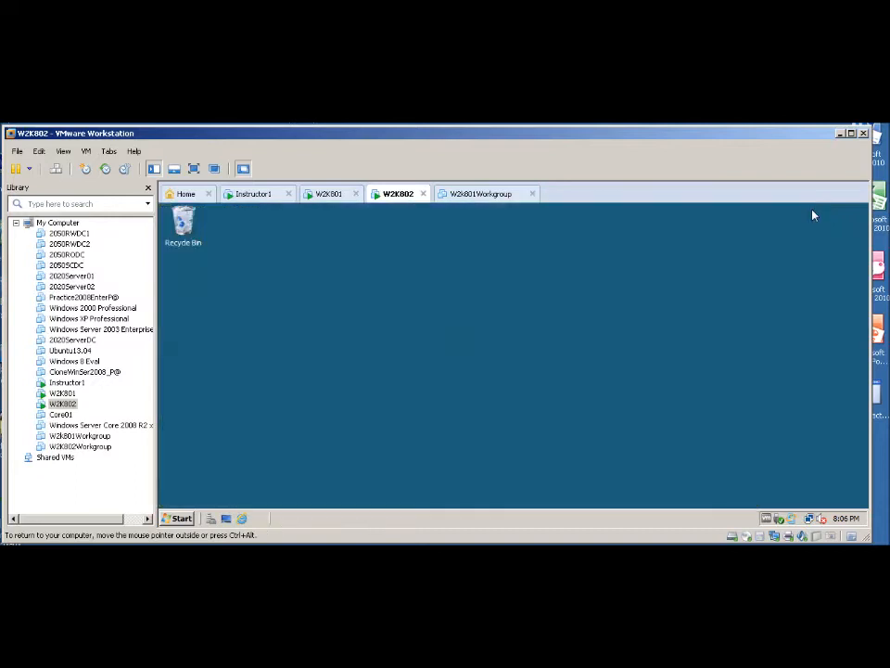
left_click(182, 519)
mouse_move(405, 494)
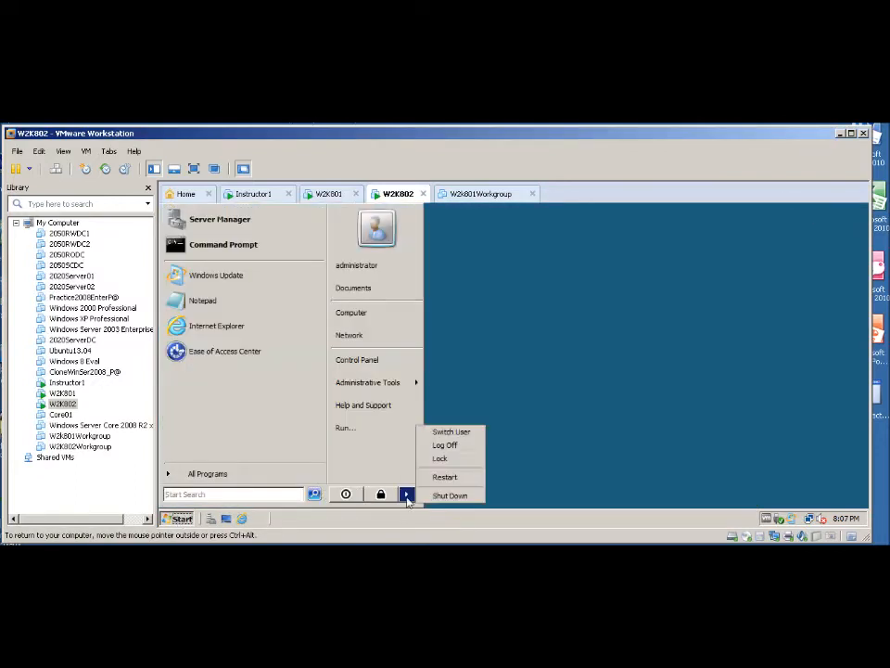
left_click(464, 446)
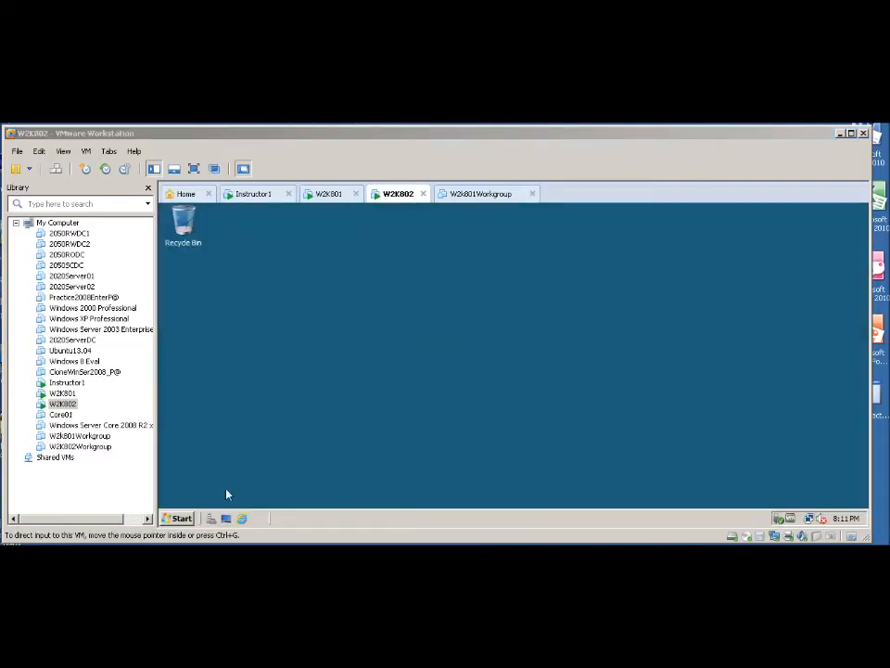
Open the network path \\w2k801\ on W2K802 as TestUser1 and check the group assignments in the Lab6_Title.txt notes.
left_click(175, 518)
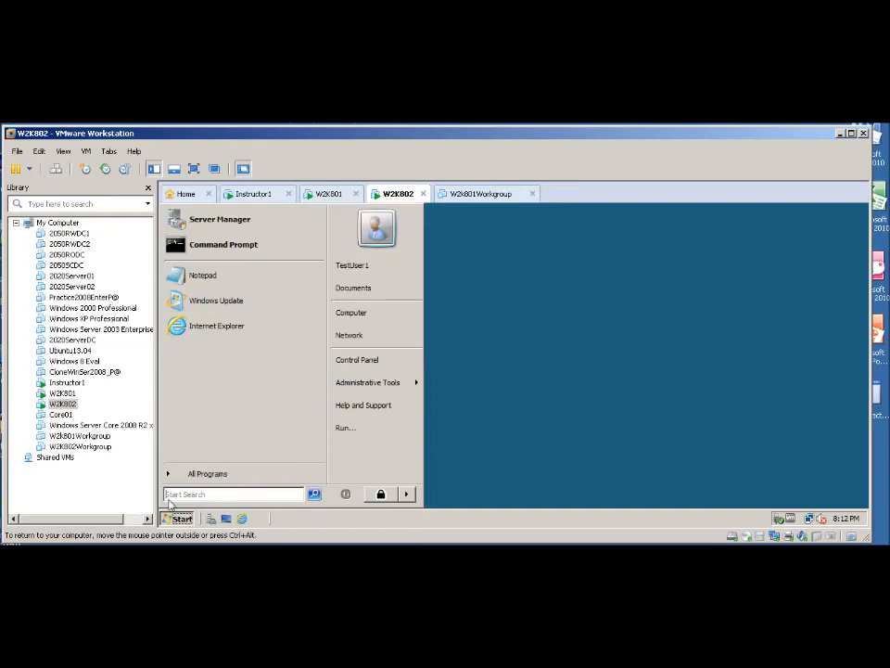
type("\\\\w2k")
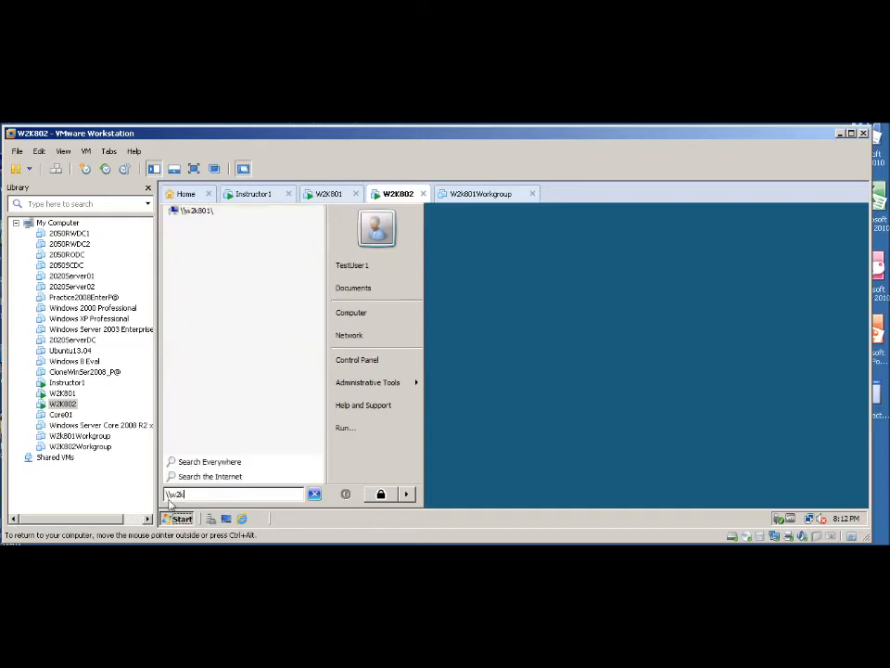
type("801\\")
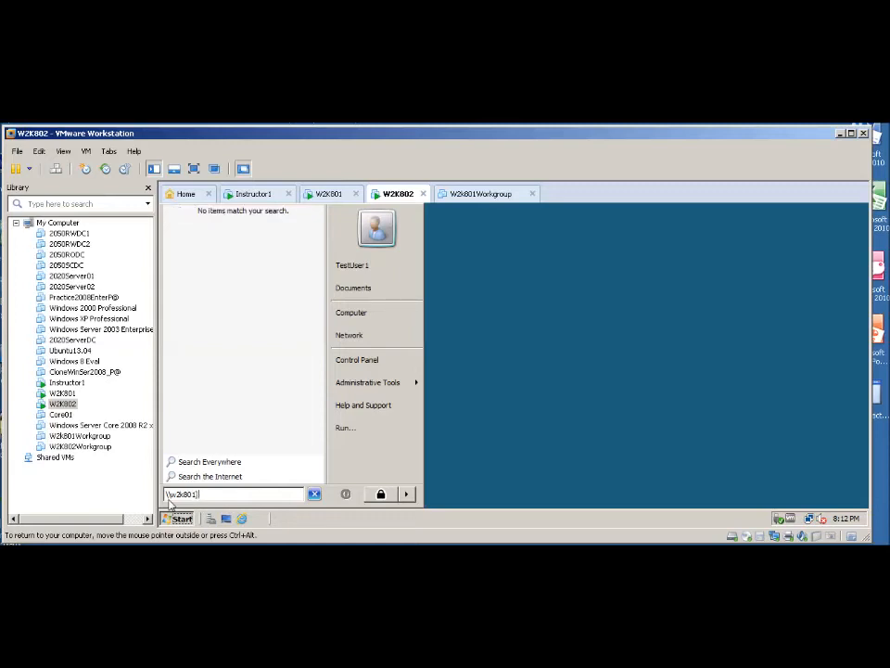
key("Return")
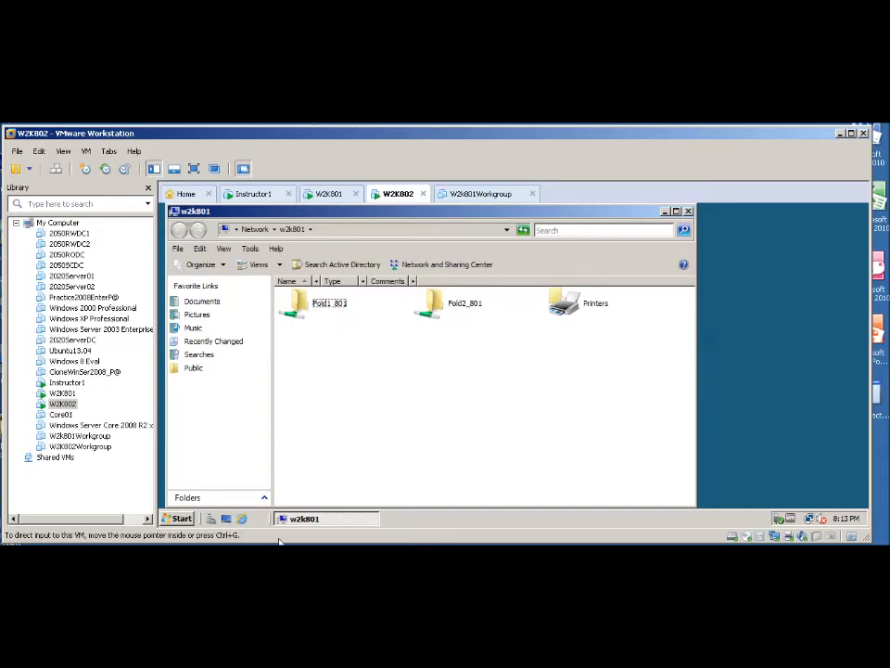
key("alt+Tab")
scroll(577, 385, "up", 2)
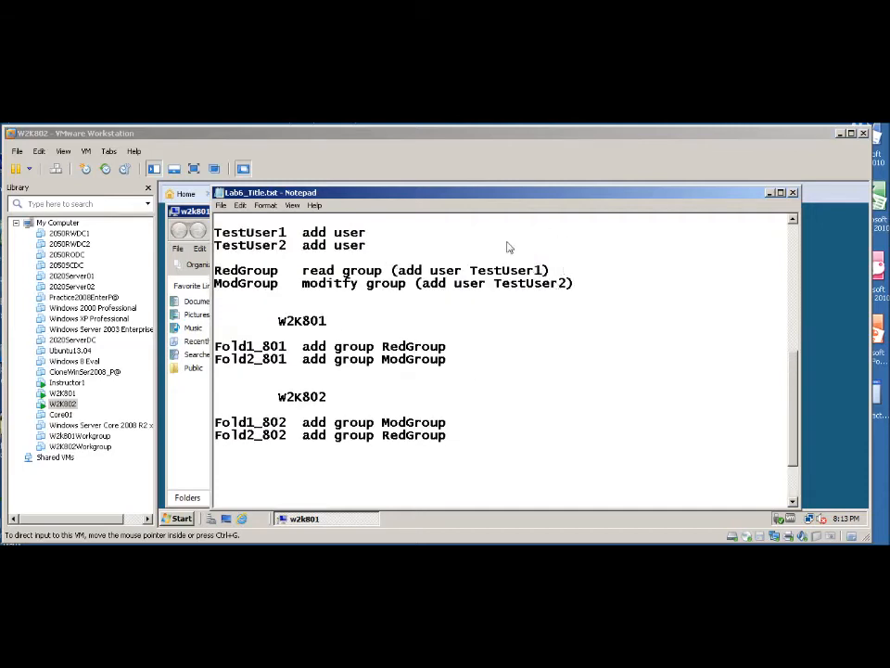
left_click(769, 192)
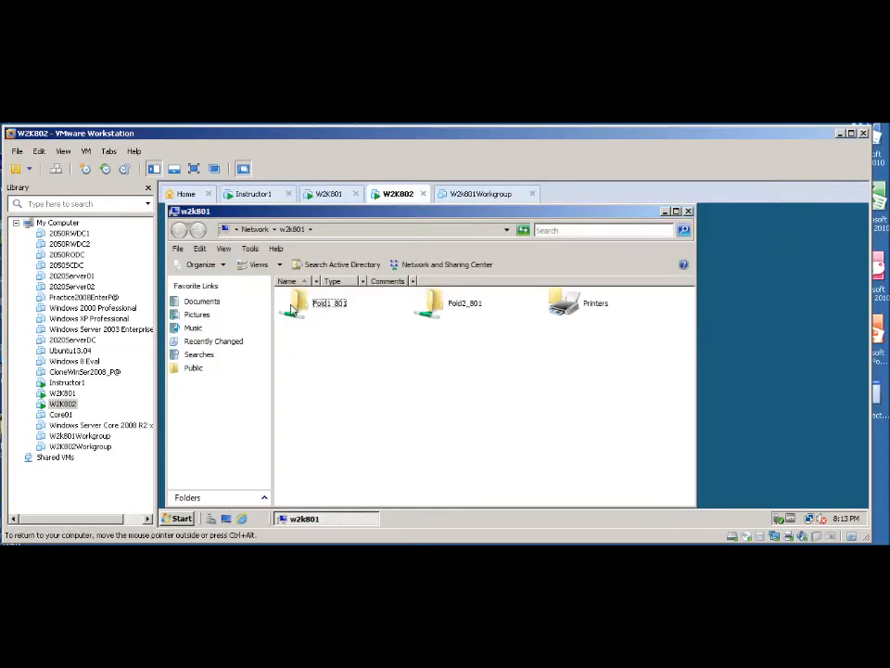
Open Doc1_801 in the shared Fold1_801, append "xxxxx", try to save it, and close it without saving.
double_click(293, 310)
double_click(308, 295)
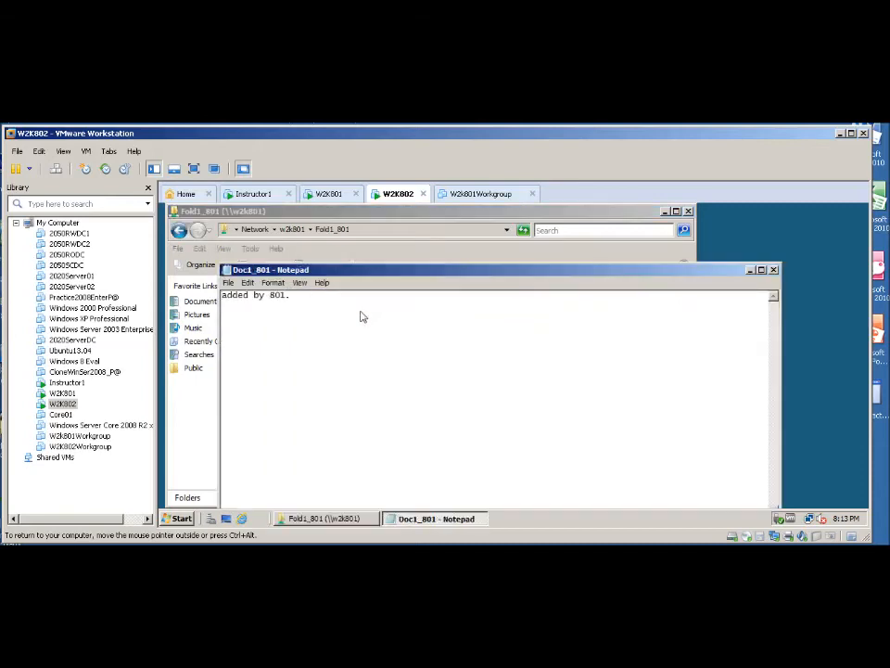
left_click(295, 298)
type("xxxxxx")
left_click(228, 283)
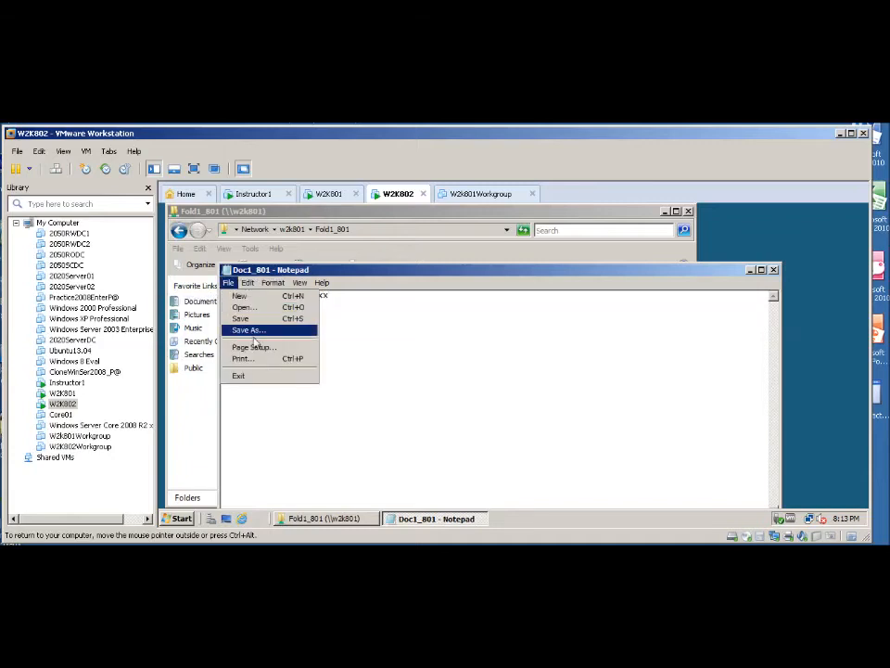
left_click(240, 318)
left_click(609, 406)
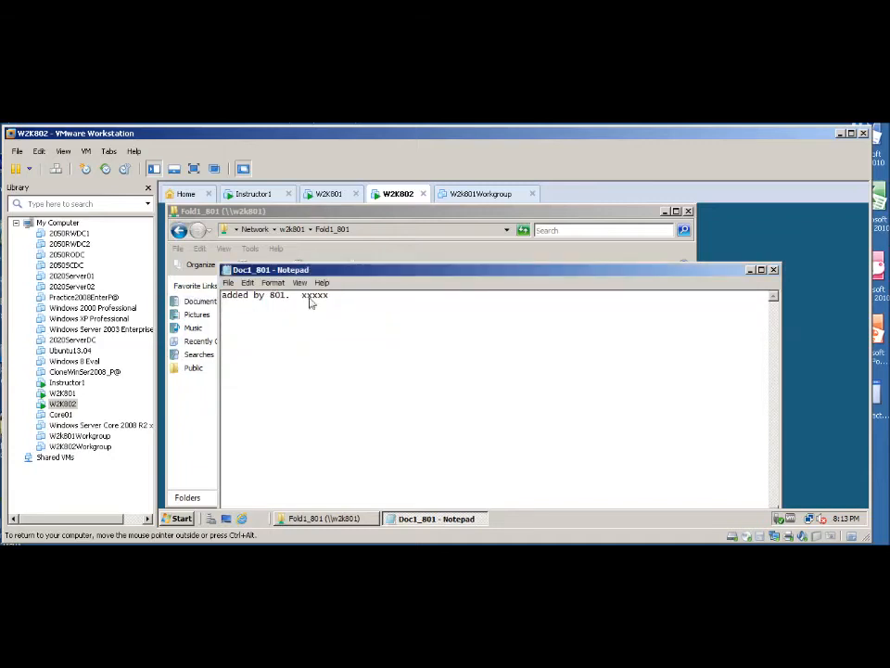
left_click(588, 385)
left_click(229, 283)
left_click(239, 375)
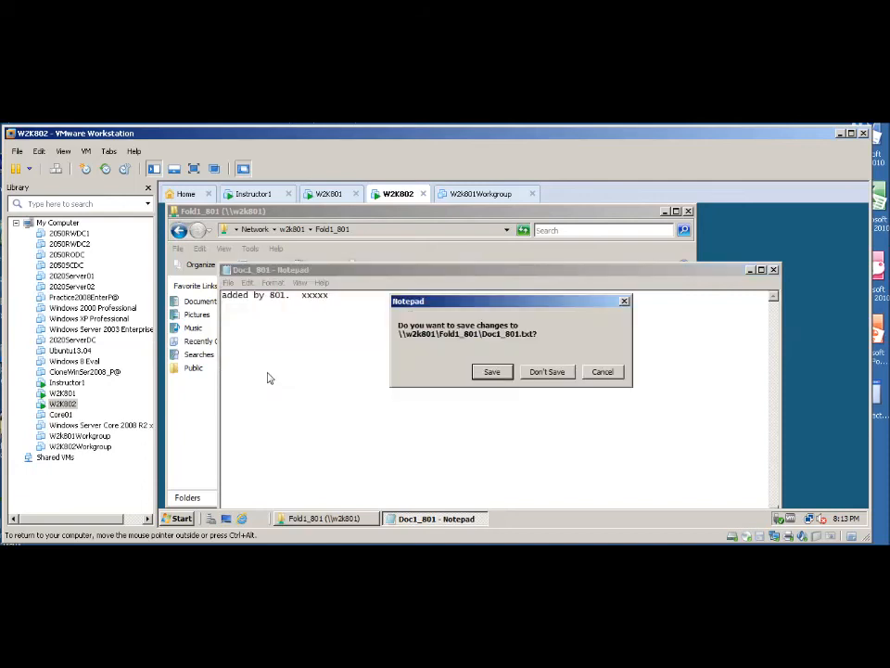
left_click(547, 372)
Return to the w2k801 shares, try to open Fold2_801 as TestUser1, and close the window.
left_click(181, 230)
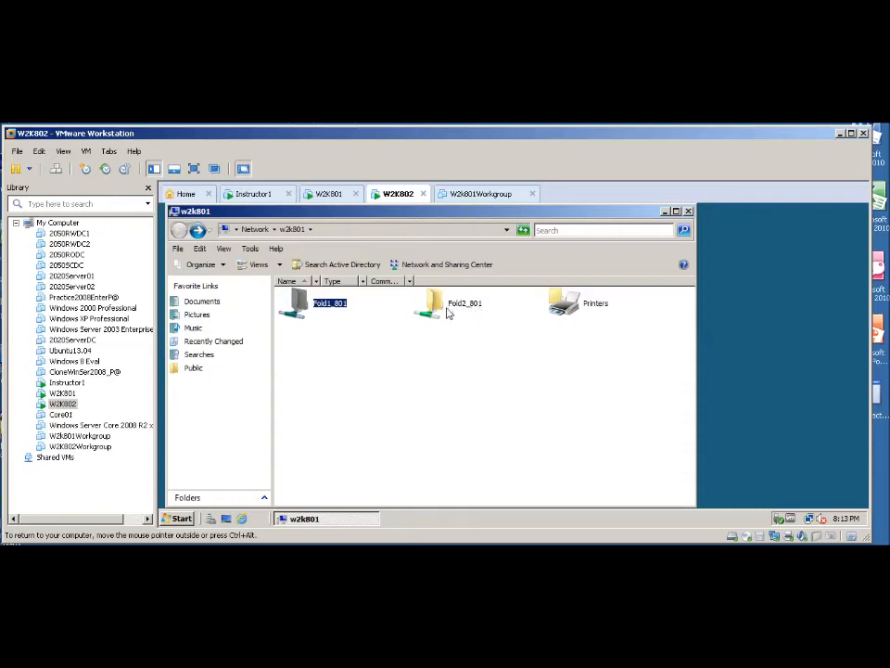
double_click(442, 312)
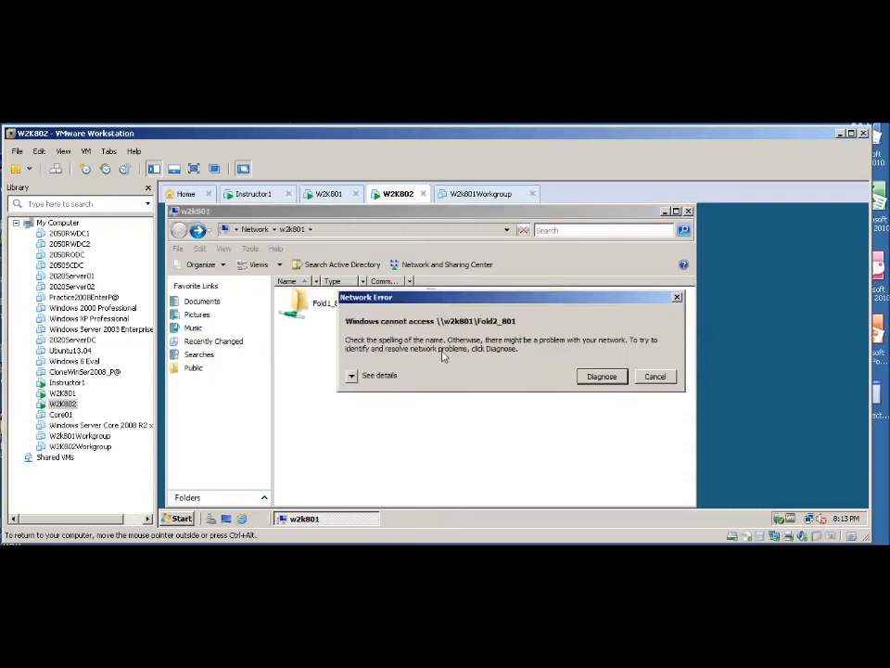
left_click(656, 378)
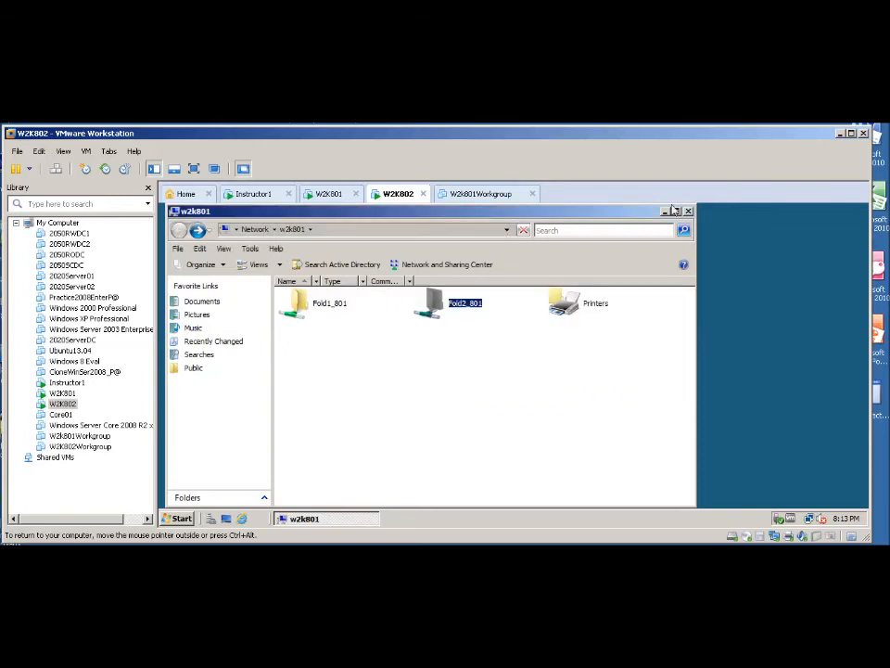
left_click(691, 212)
Log TestUser1 off W2K802.
left_click(188, 520)
left_click(684, 325)
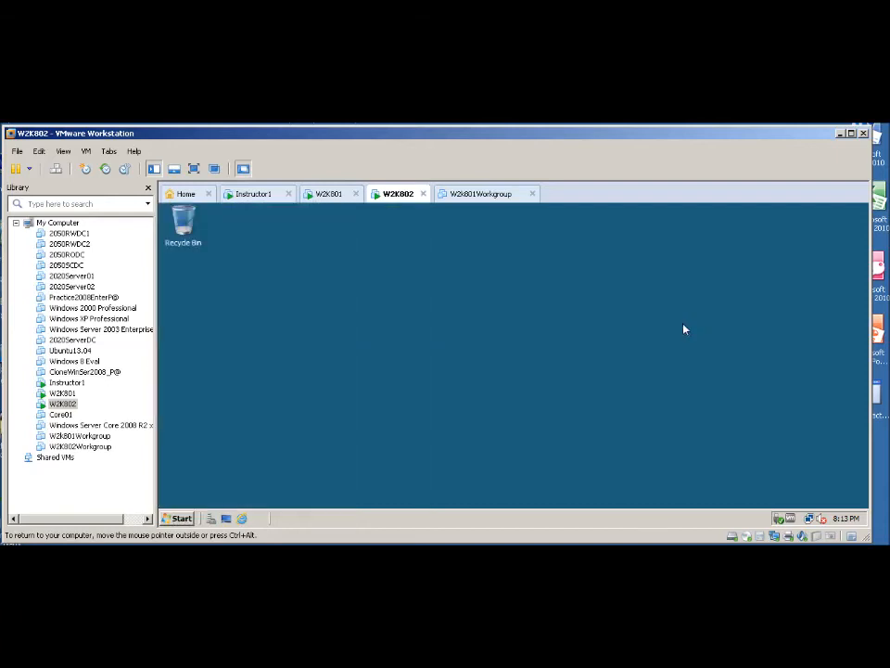
left_click(329, 194)
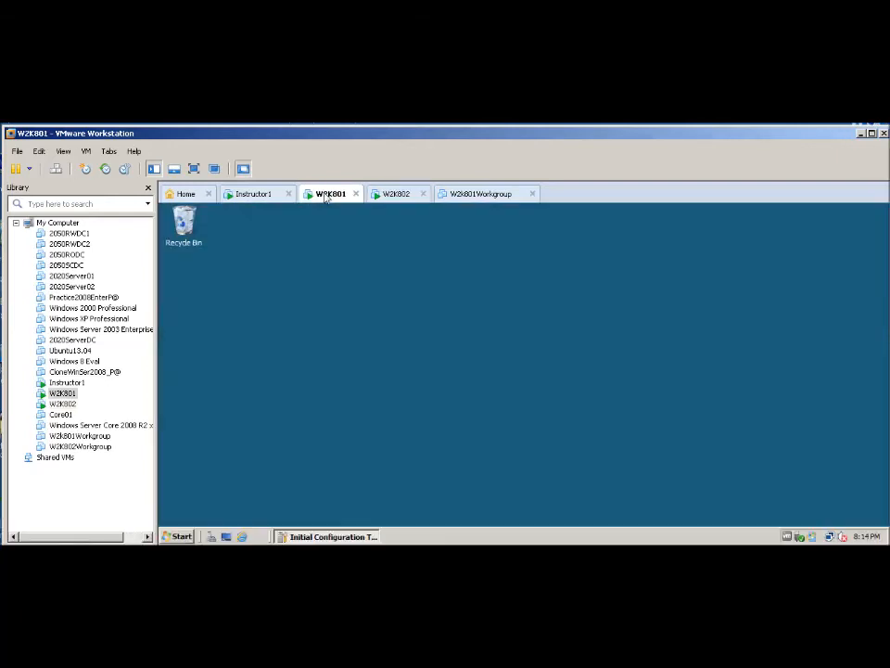
left_click(398, 193)
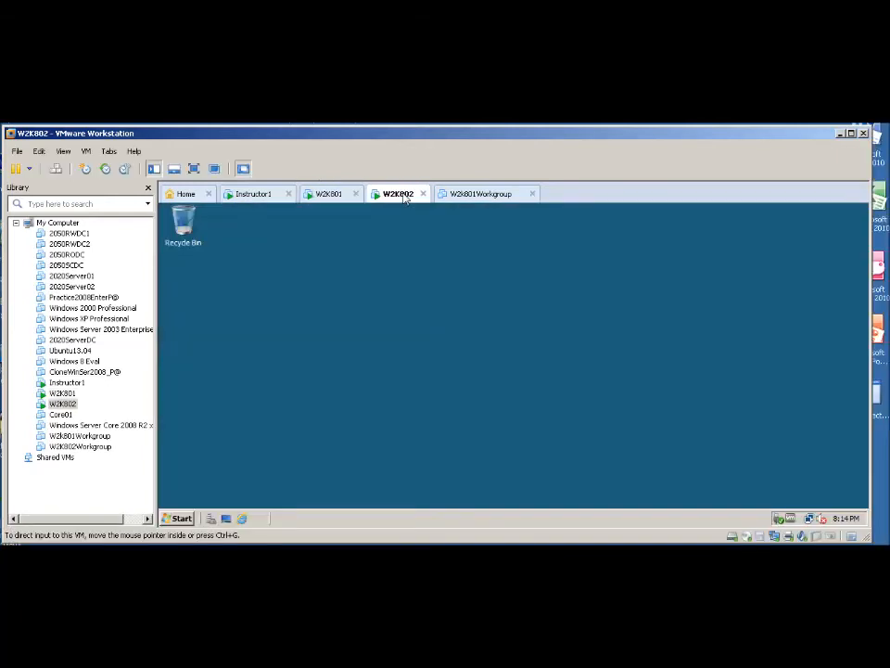
left_click(173, 522)
mouse_move(408, 494)
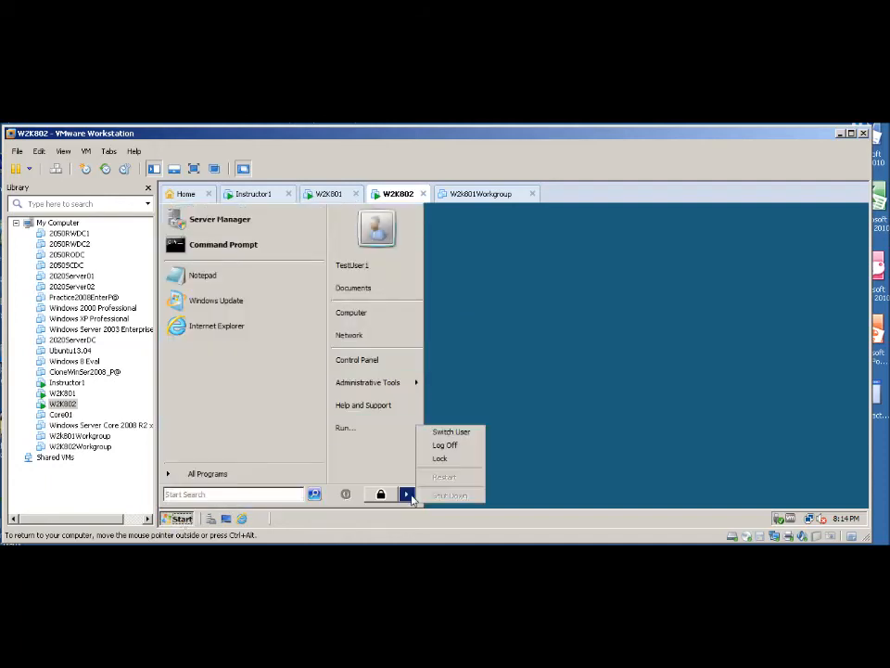
left_click(442, 446)
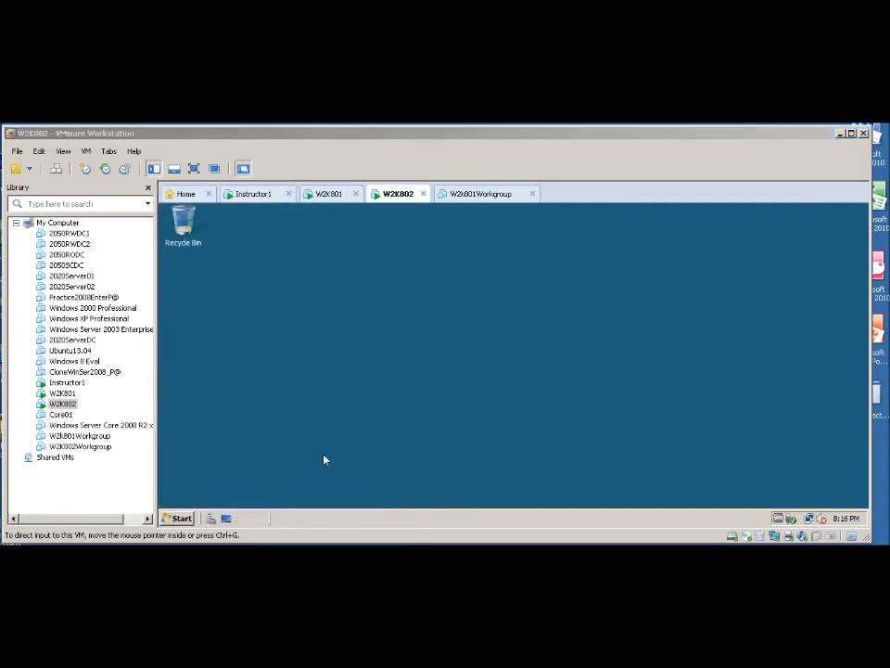
Open \\w2k801\ on W2K802 as TestUser2 and try to open Fold1_801.
left_click(178, 518)
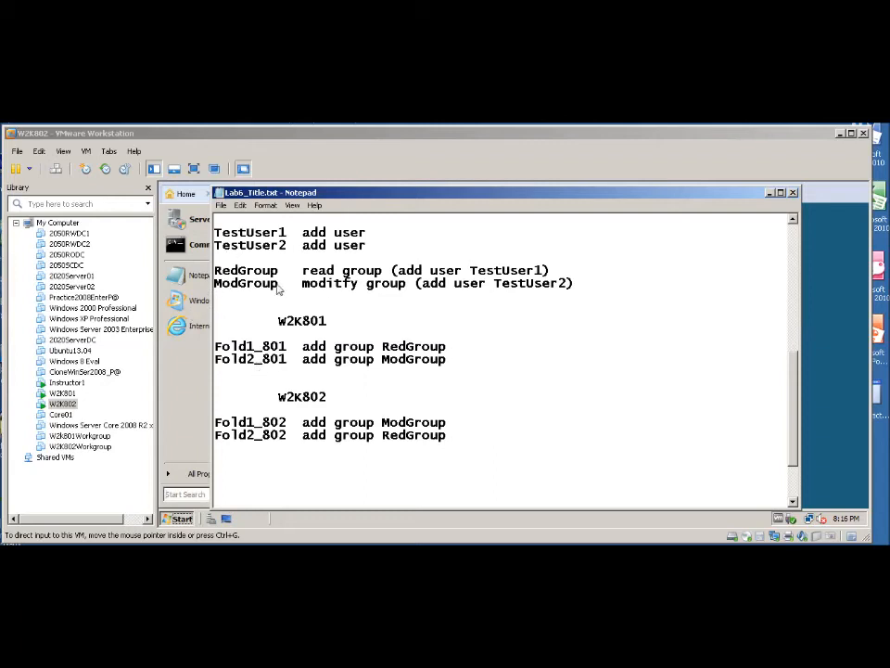
left_click(768, 194)
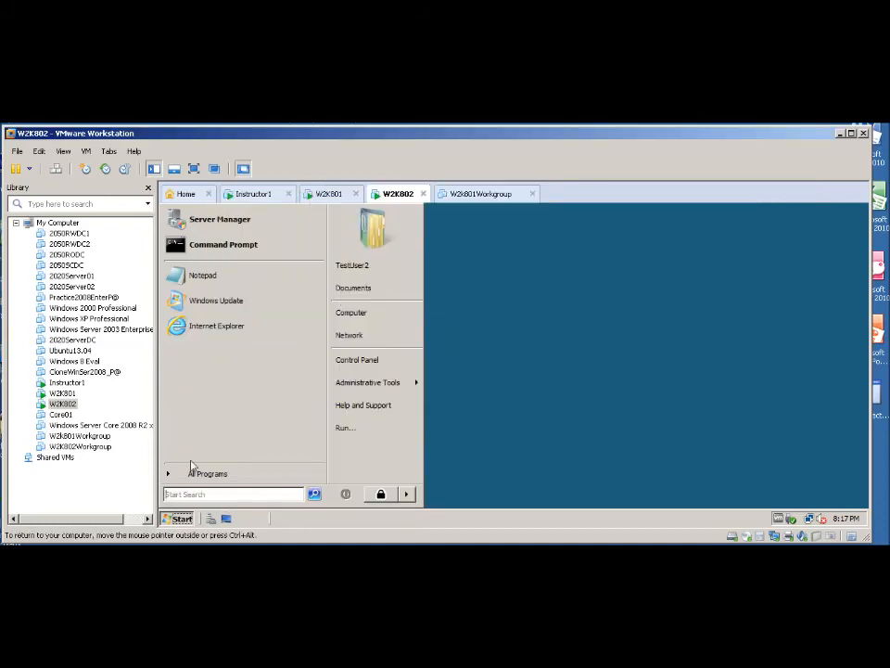
type("\\\\")
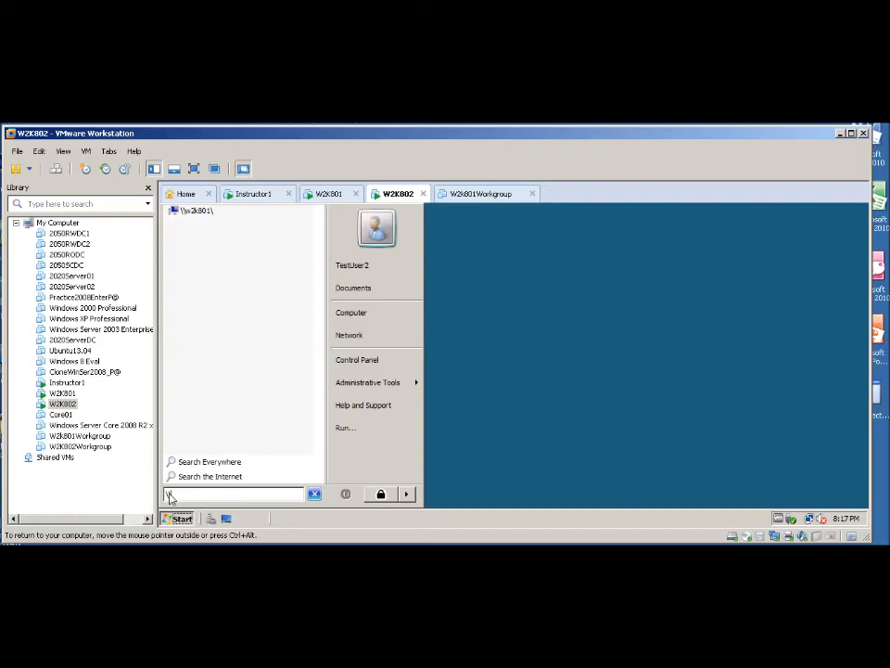
left_click(196, 210)
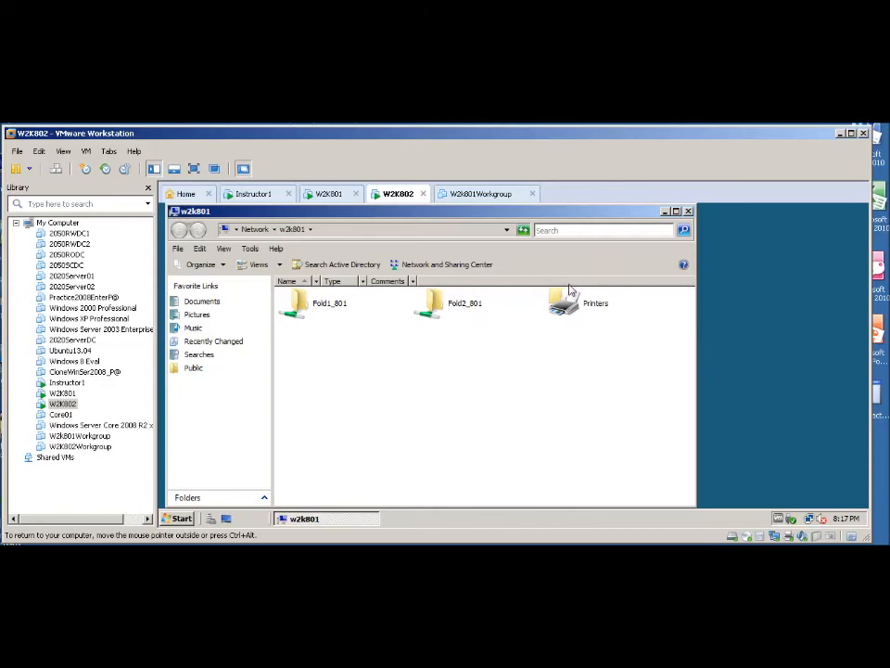
double_click(310, 309)
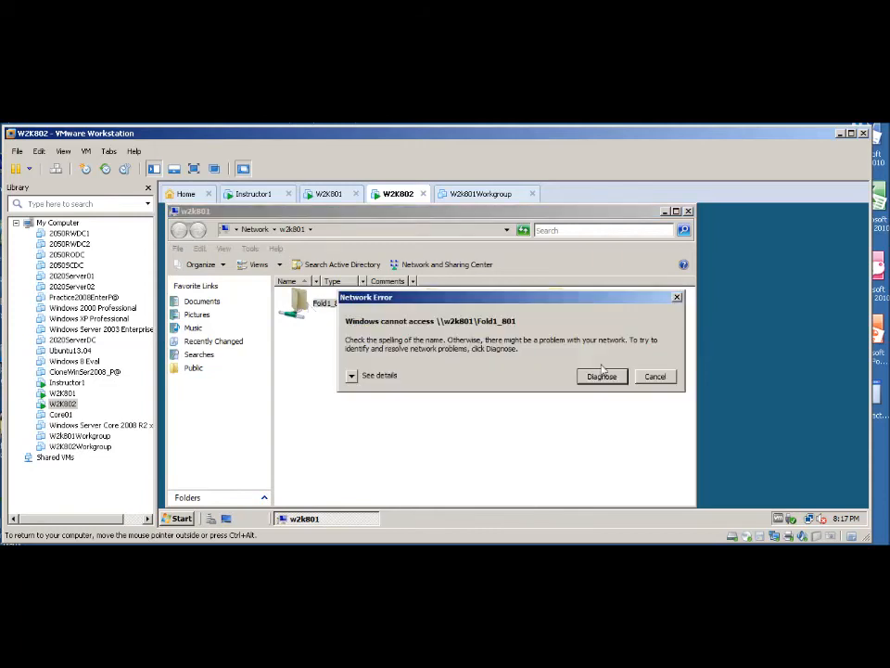
left_click(655, 376)
Open Doc2_801 in the shared Fold2_801, append "add by 802.", save it, and close the document and folder.
double_click(445, 312)
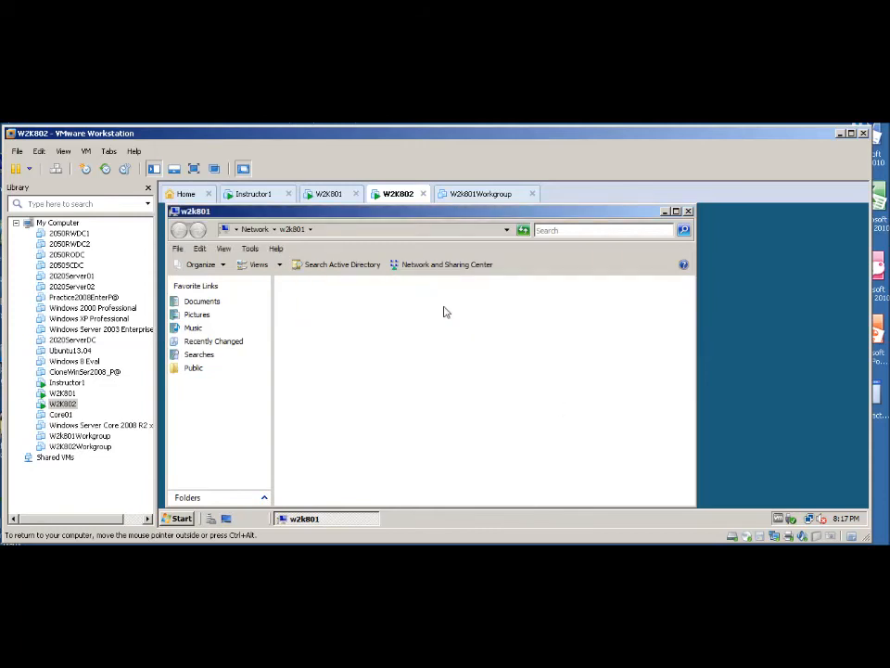
double_click(304, 302)
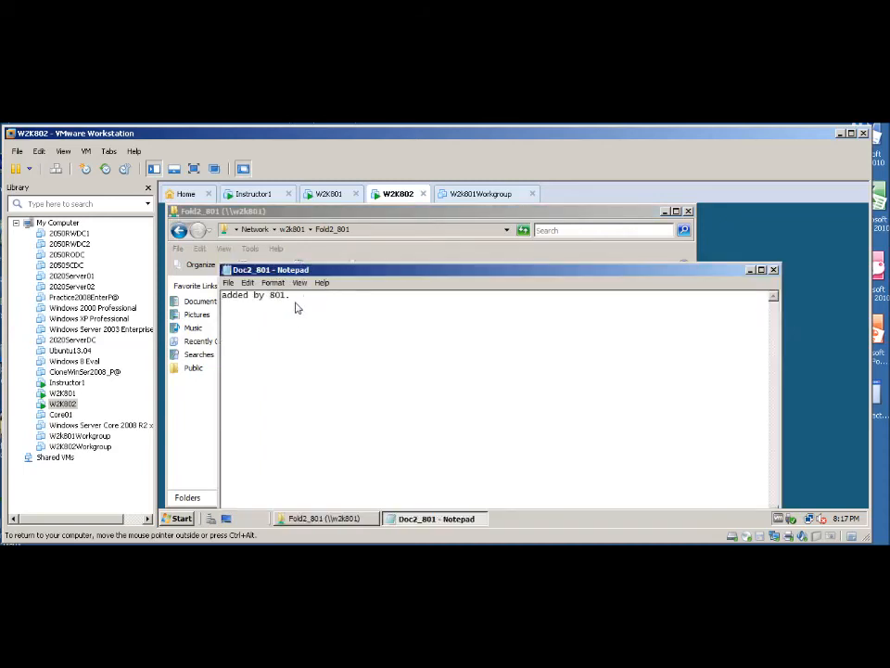
left_click(297, 295)
type("802.")
left_click(227, 282)
left_click(241, 319)
left_click(775, 270)
left_click(688, 212)
On W2K801, open Doc2_801 from Fold2_801 on the C: drive to check its text, and close it and the folder.
left_click(328, 193)
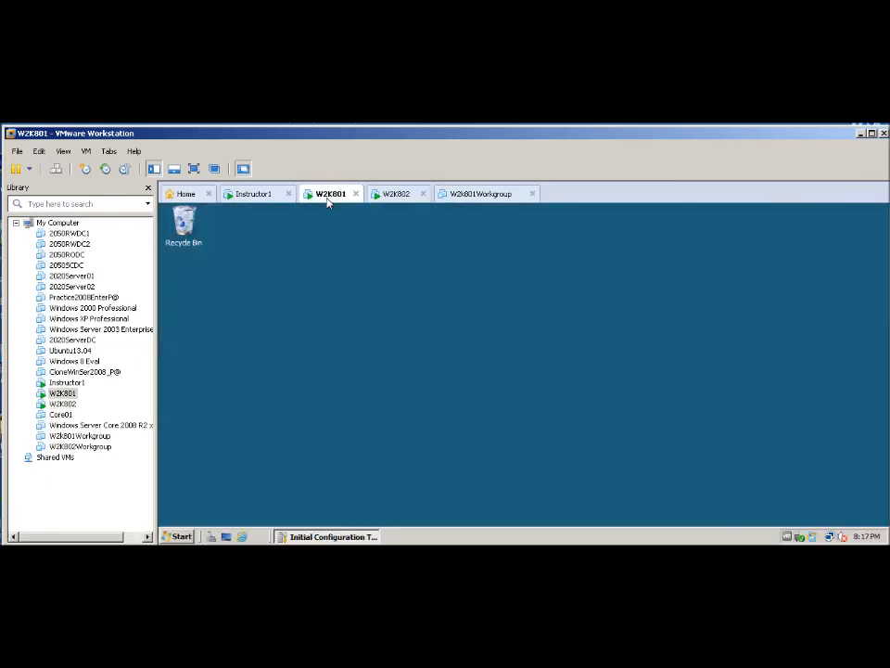
left_click(181, 536)
left_click(352, 312)
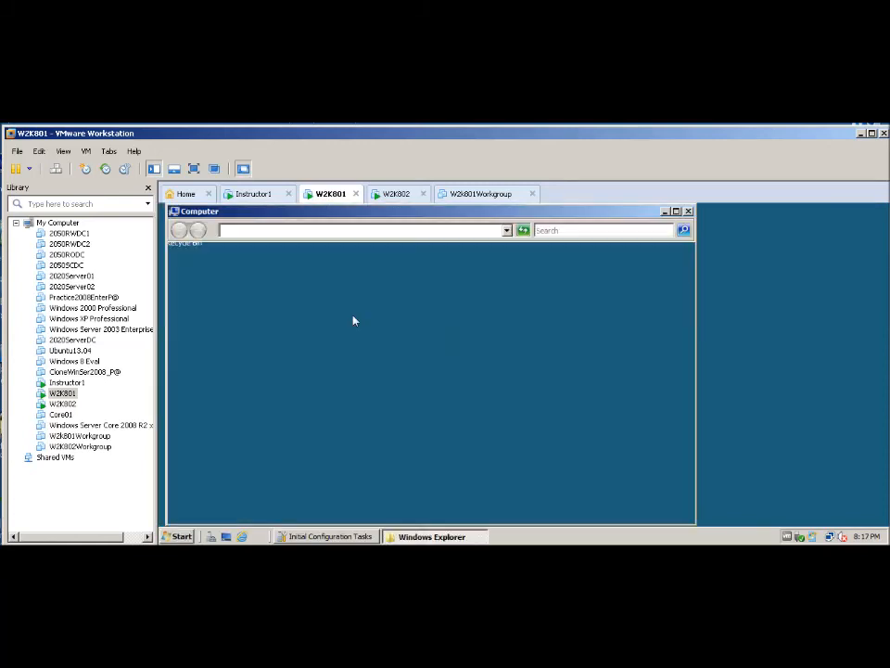
double_click(313, 312)
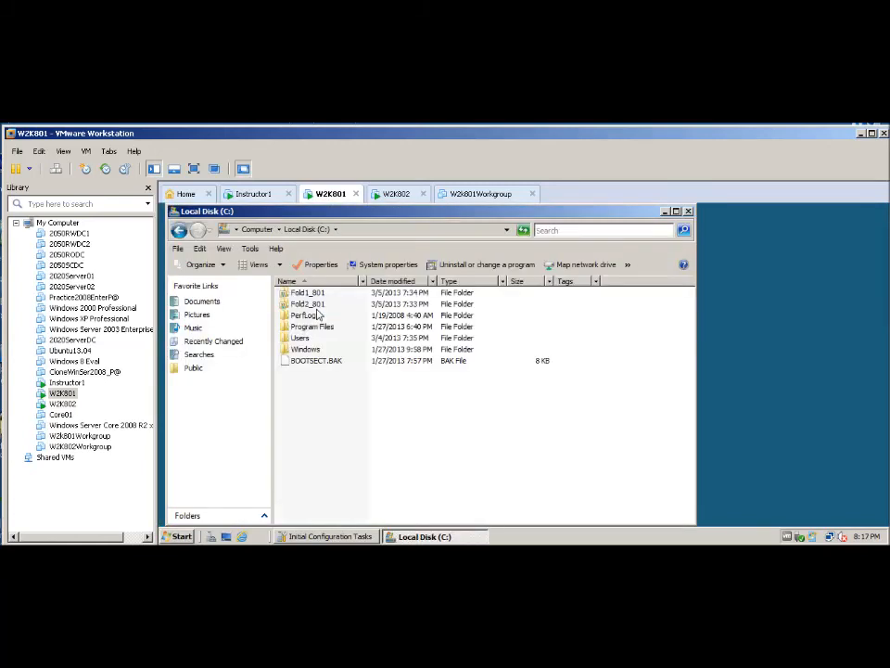
double_click(301, 303)
left_click(298, 295)
double_click(298, 295)
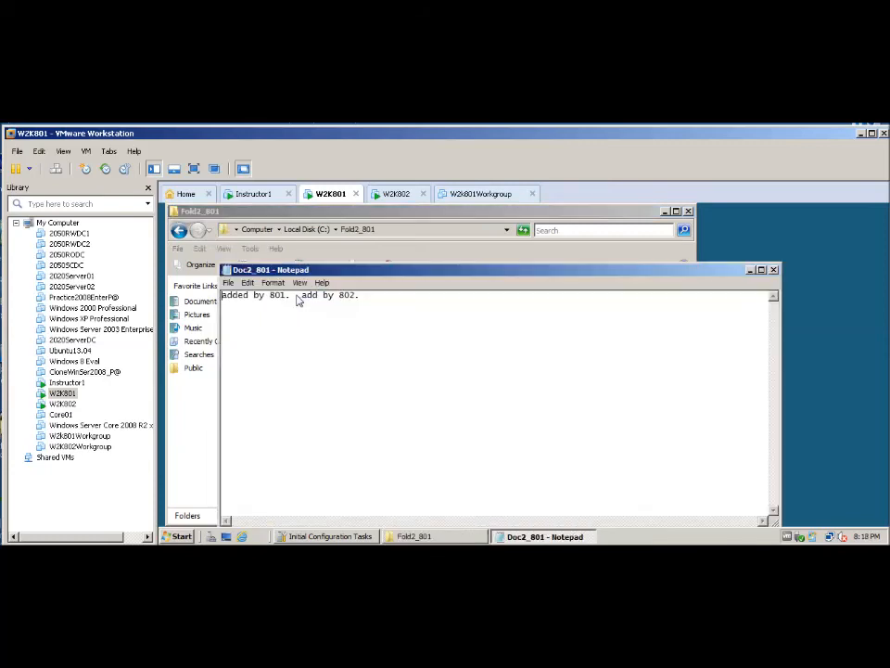
left_click(774, 270)
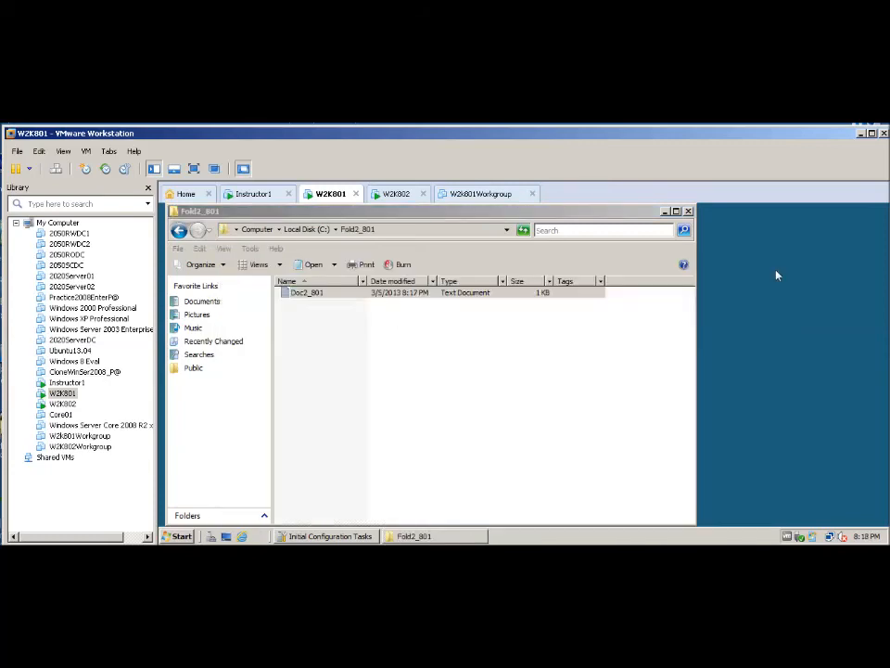
left_click(689, 212)
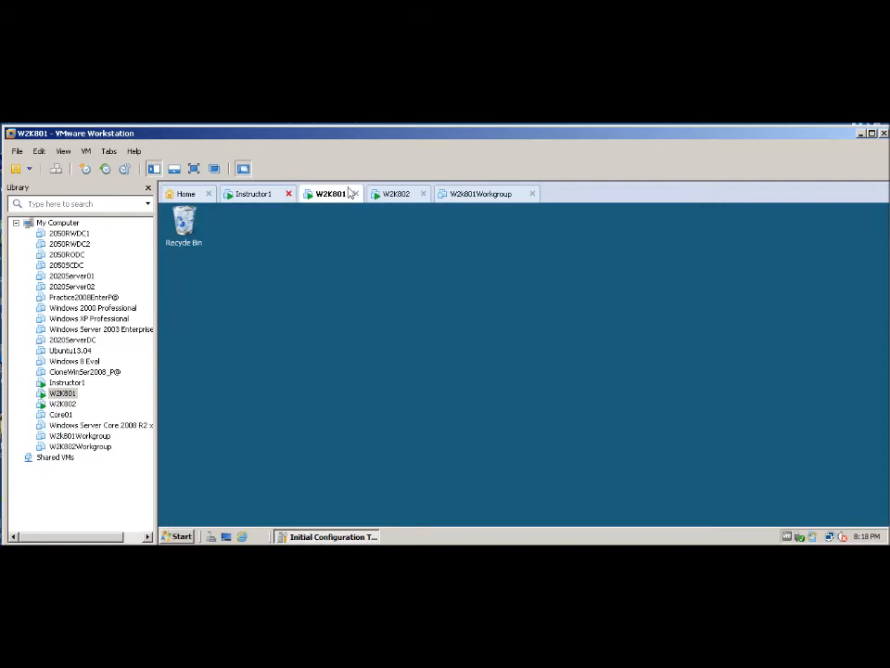
Log the administrator account off W2K801 and bring up the Lab6_Title.txt notes in the TestUser1 session.
left_click(179, 538)
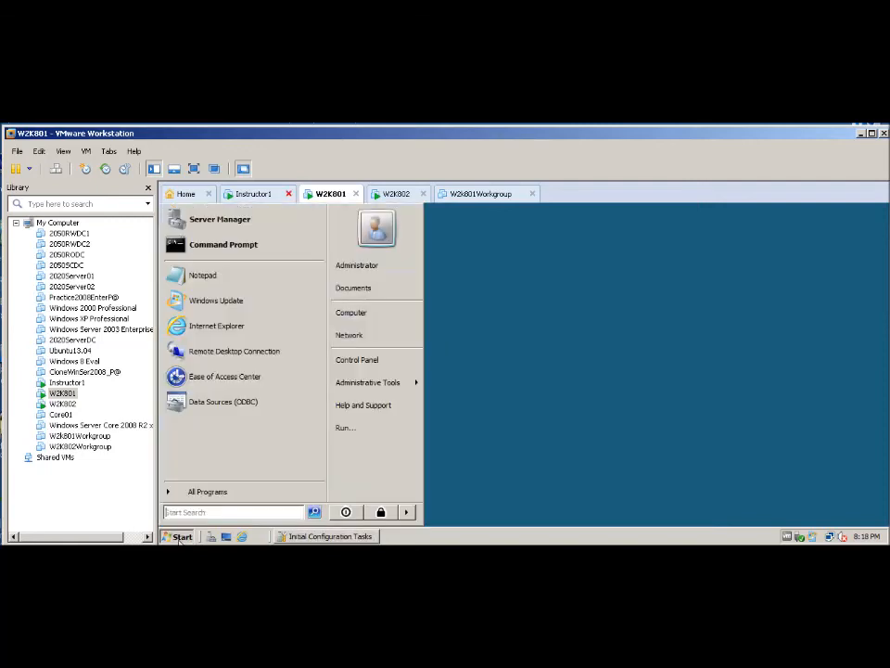
left_click(406, 512)
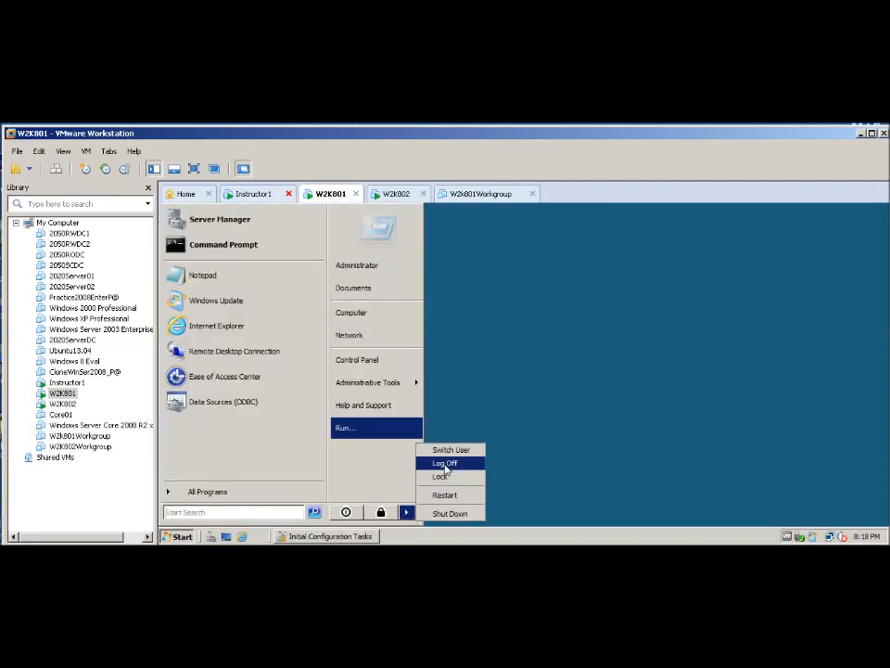
left_click(444, 466)
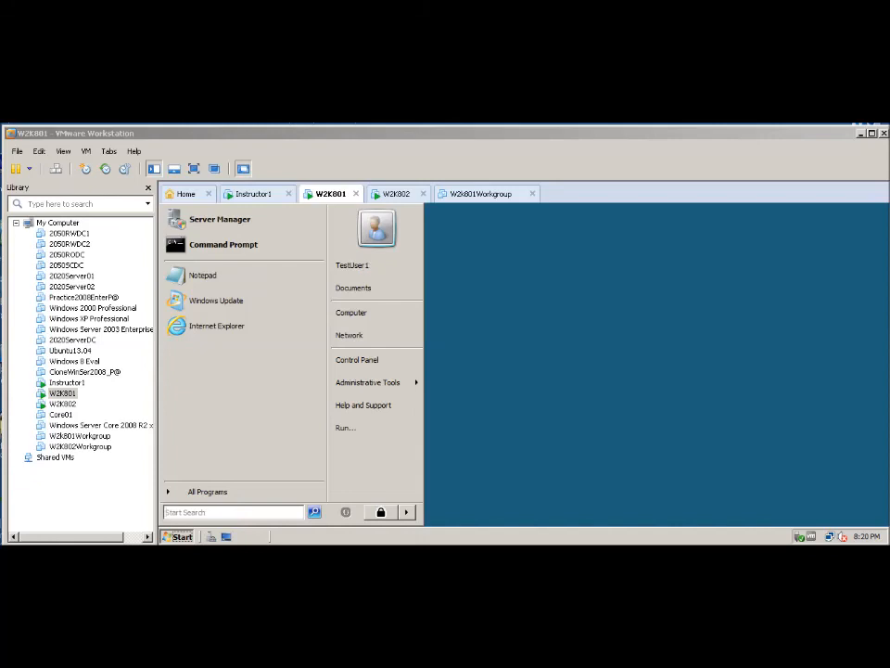
key("alt+Tab")
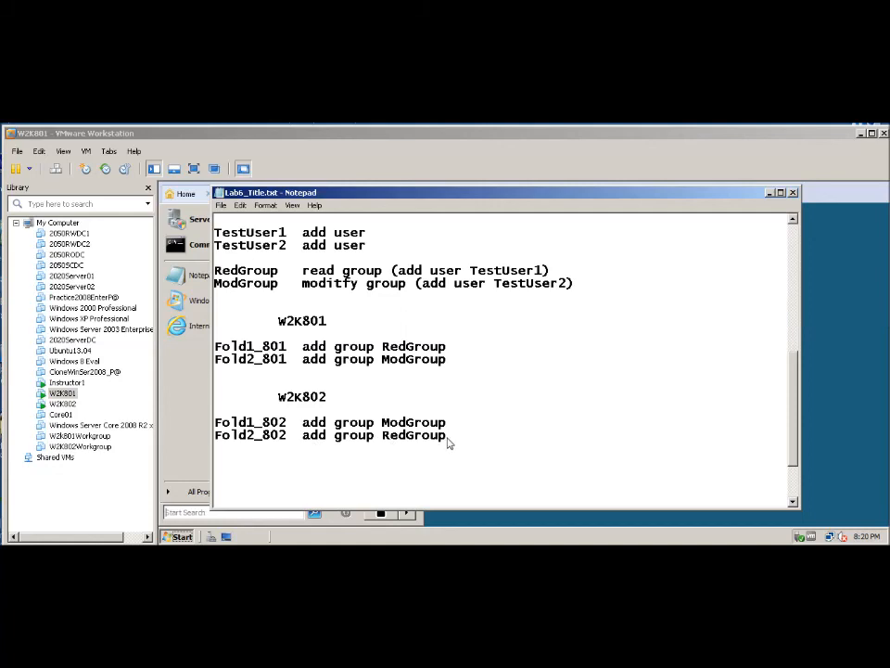
Minimize the Lab6_Title.txt notes, keeping the file open, to uncover the TestUser1 session on W2K801.
left_click(793, 193)
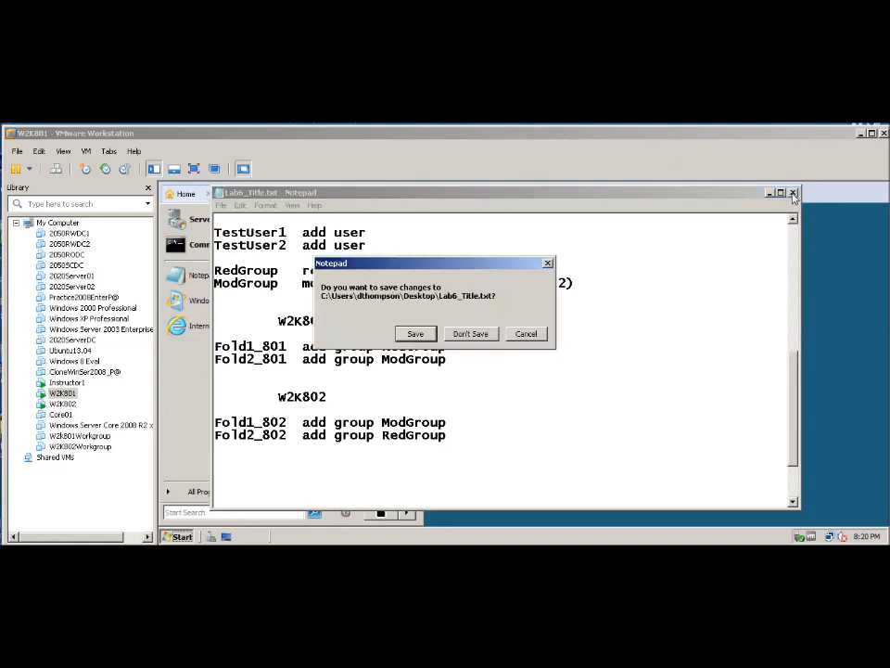
left_click(527, 336)
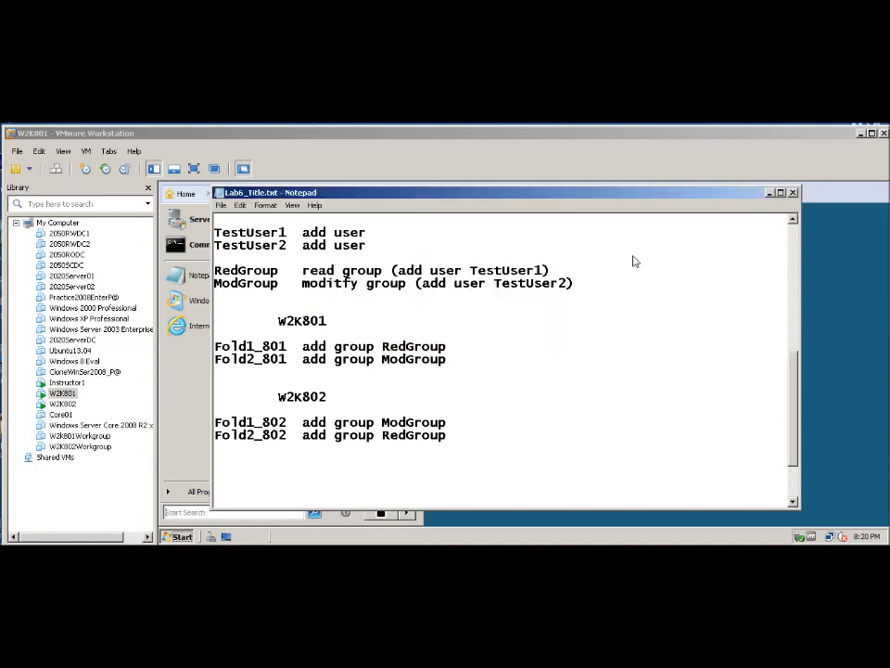
left_click(769, 193)
left_click(168, 511)
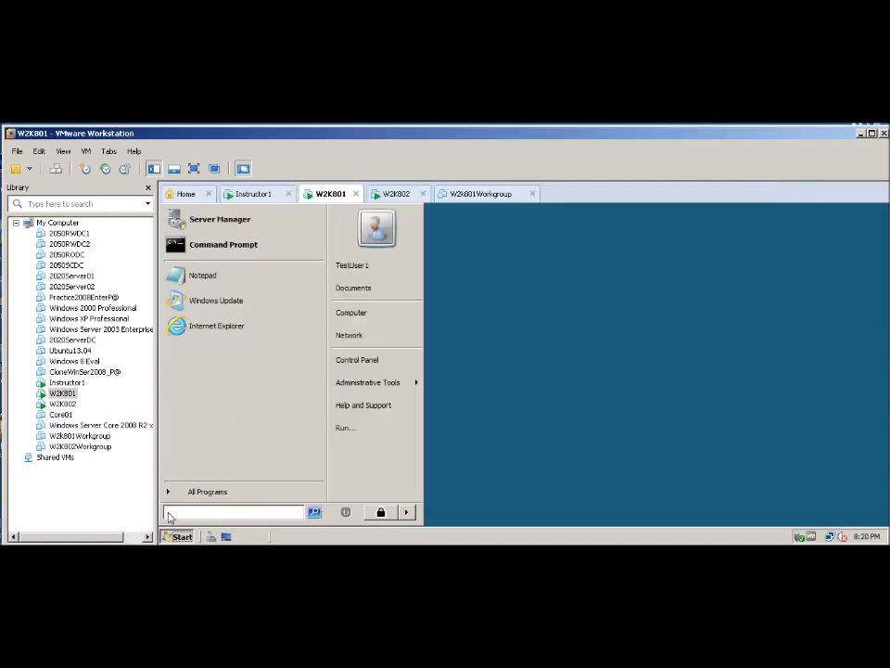
type("\\\\w2k")
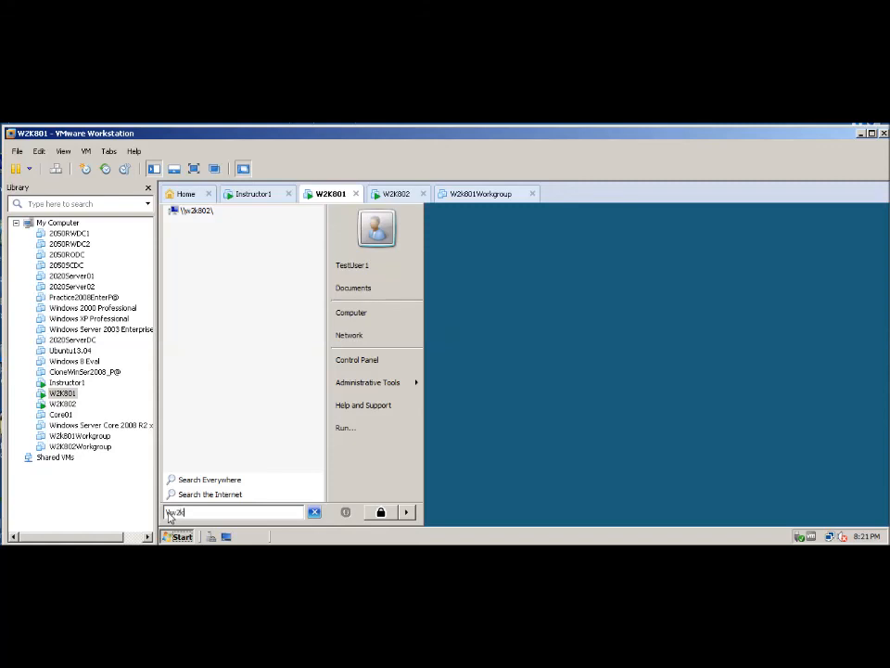
key("Return")
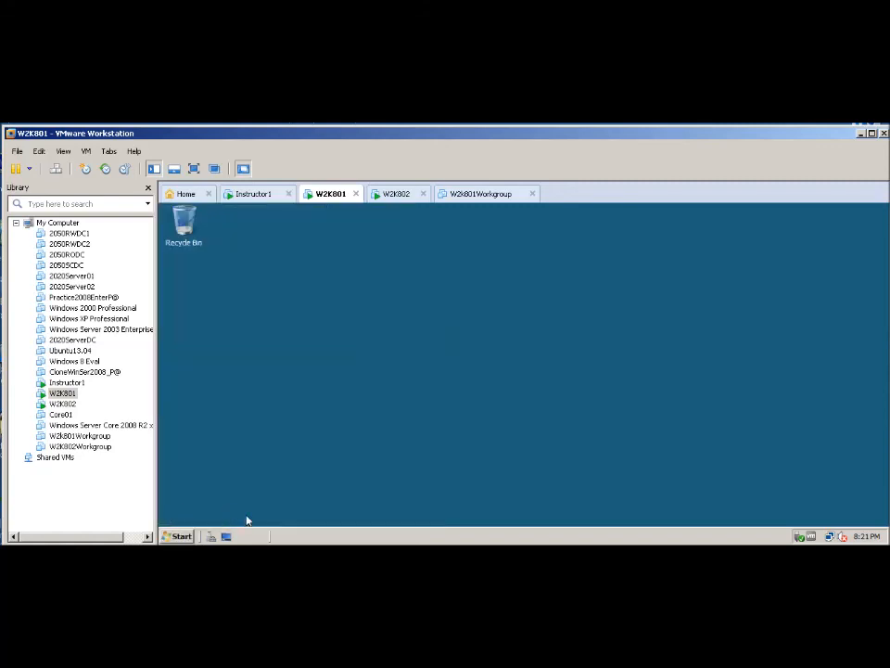
left_click(178, 536)
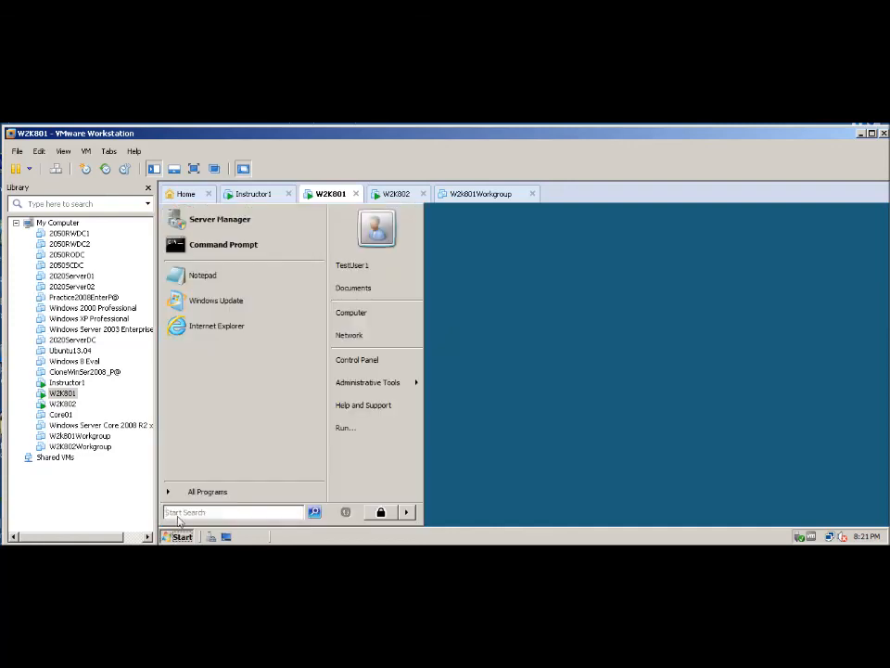
type("\\\\w")
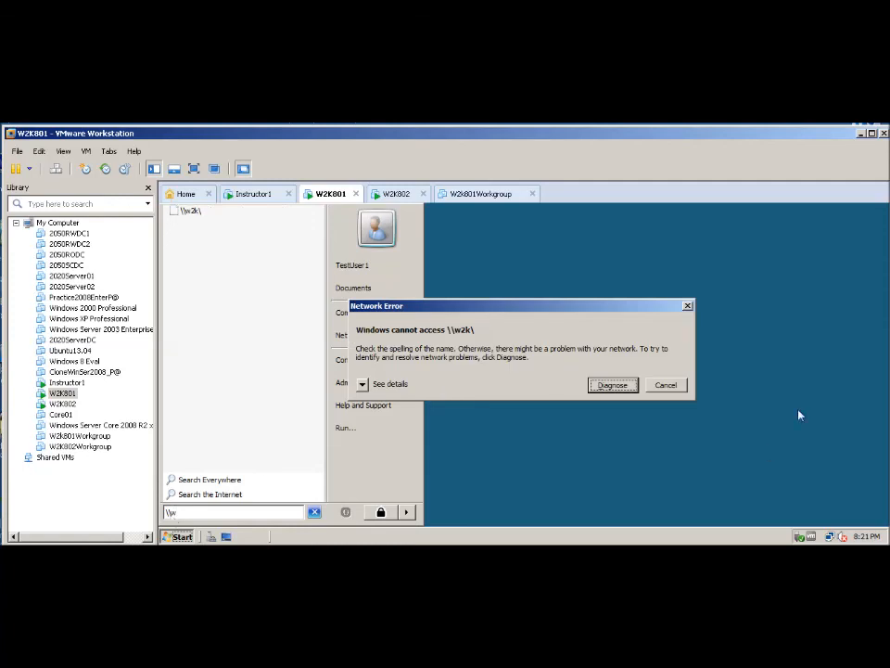
left_click(678, 389)
type("2k\\")
key("Return")
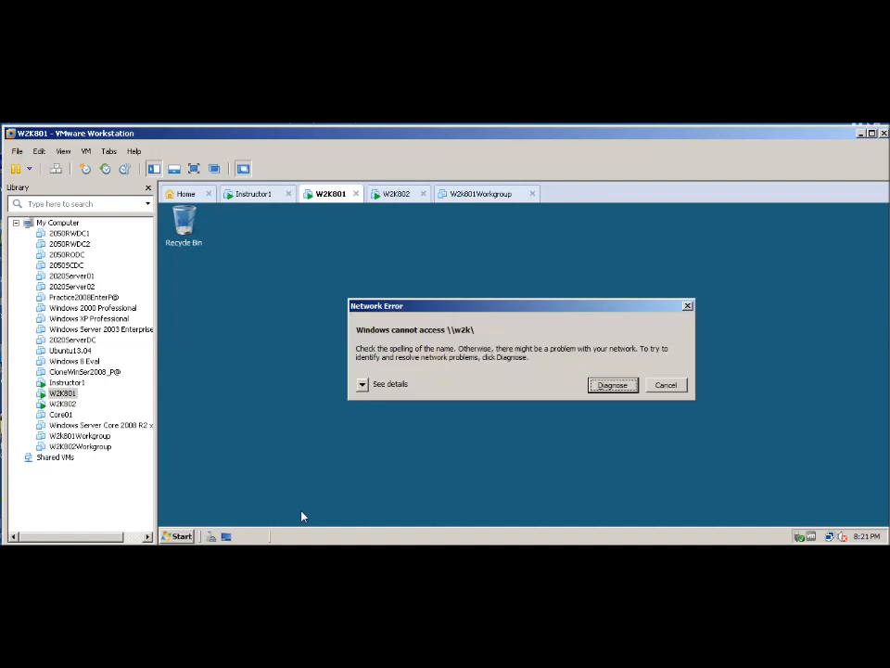
left_click(667, 387)
left_click(175, 536)
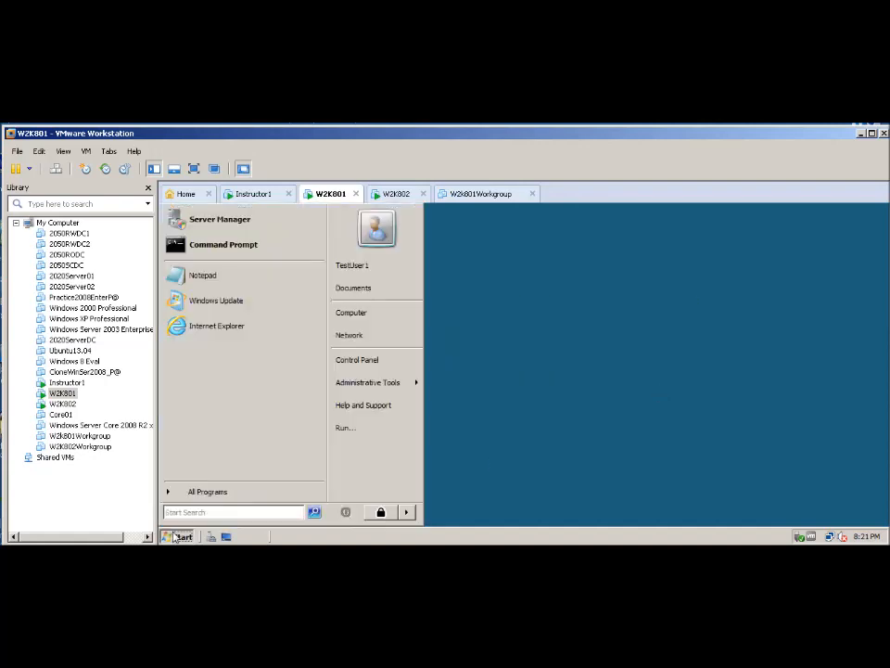
type("\\\\")
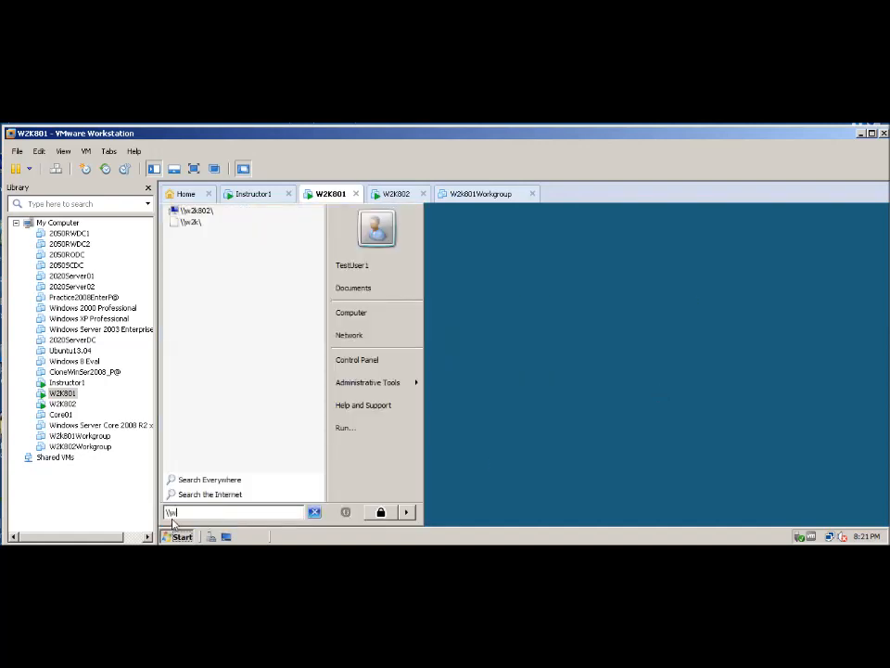
type("w2k\\")
key("Return")
left_click(666, 384)
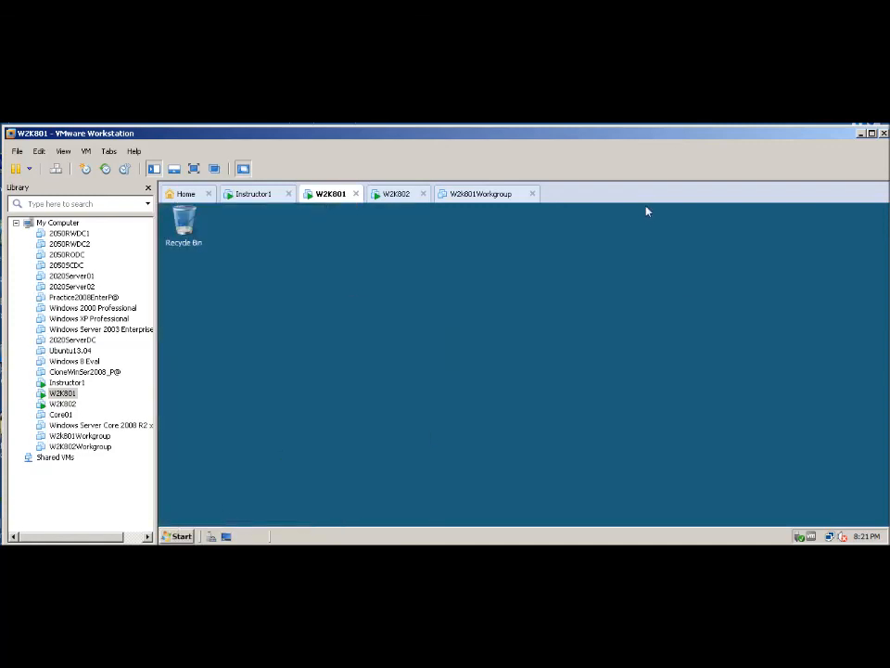
Open the w2k802 network location in the TestUser1 session and consult the group assignments in the Lab6_Title.txt notes.
left_click(182, 537)
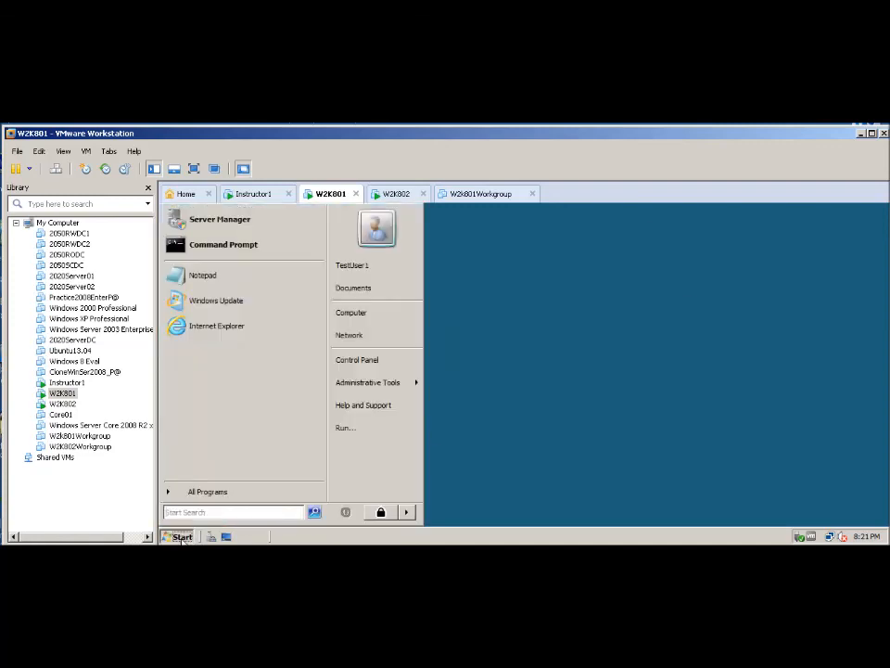
type("w2k")
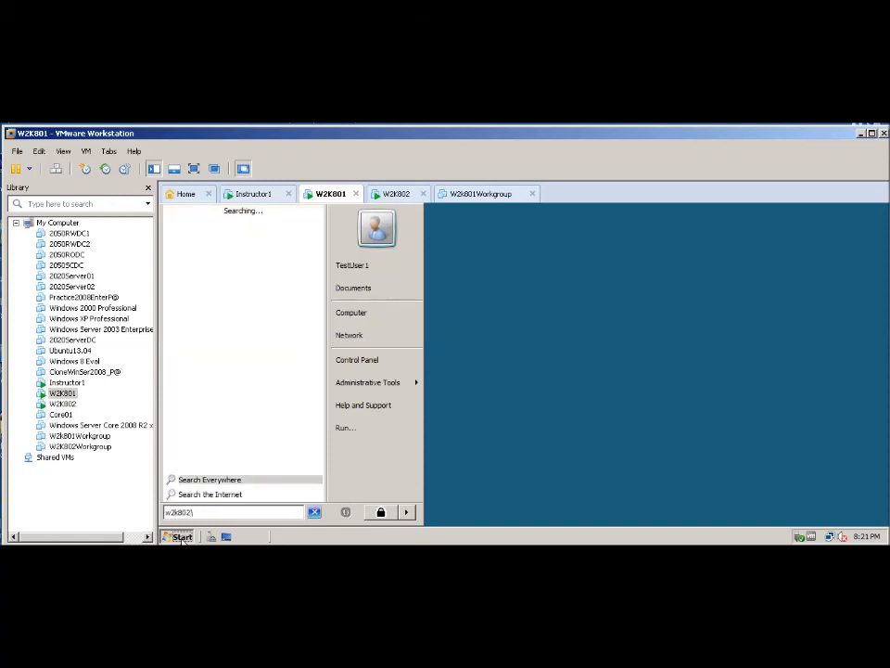
type("802\\")
key("Return")
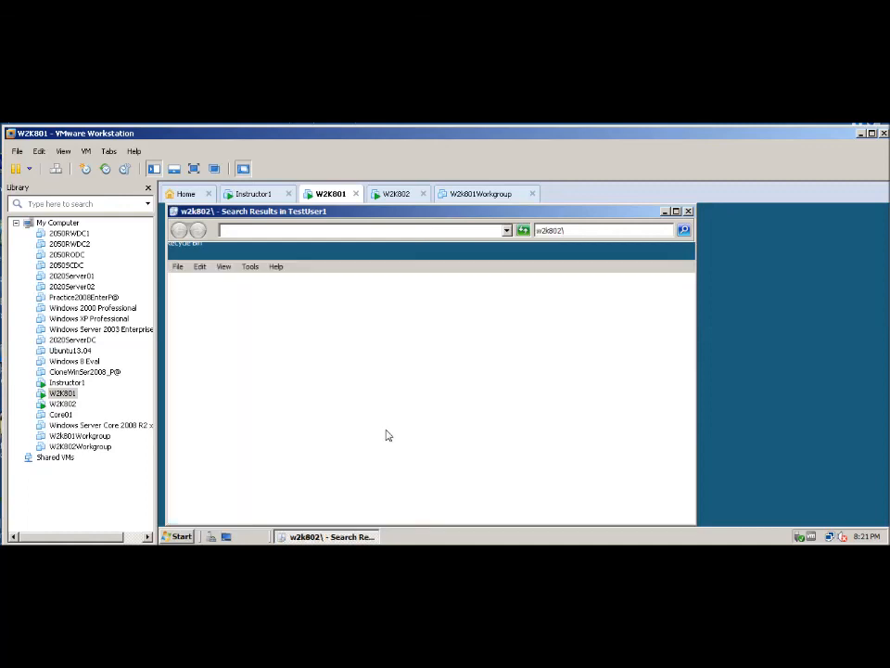
left_click(292, 555)
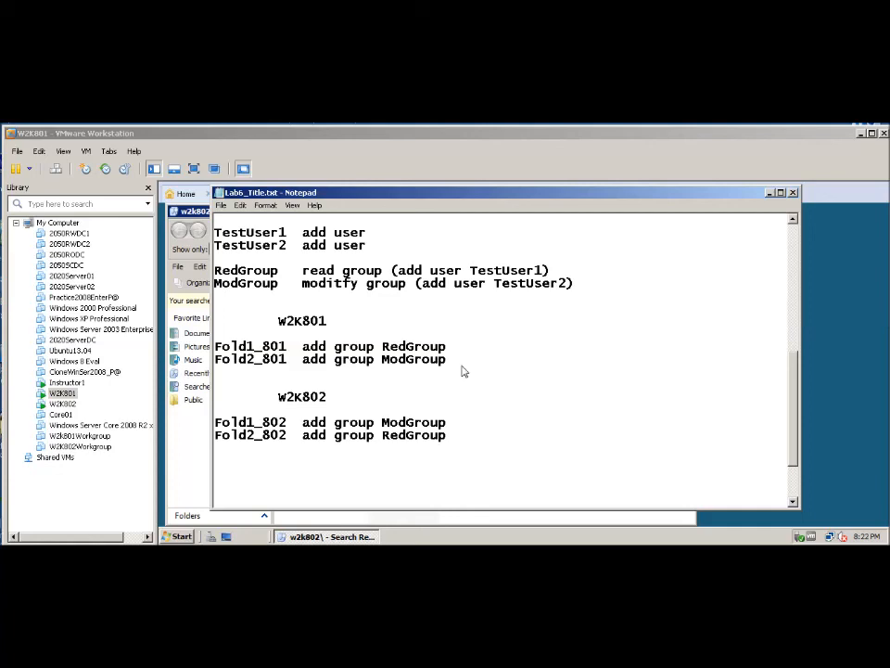
left_click(769, 193)
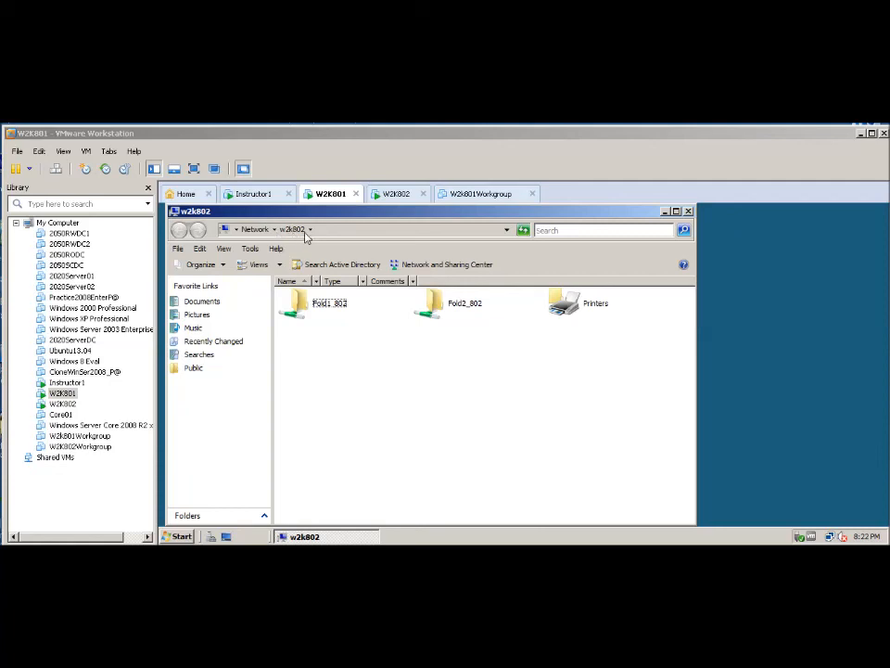
Try to open the shared folder Fold1_802 as TestUser1, and dismiss the resulting dialog.
left_click(315, 310)
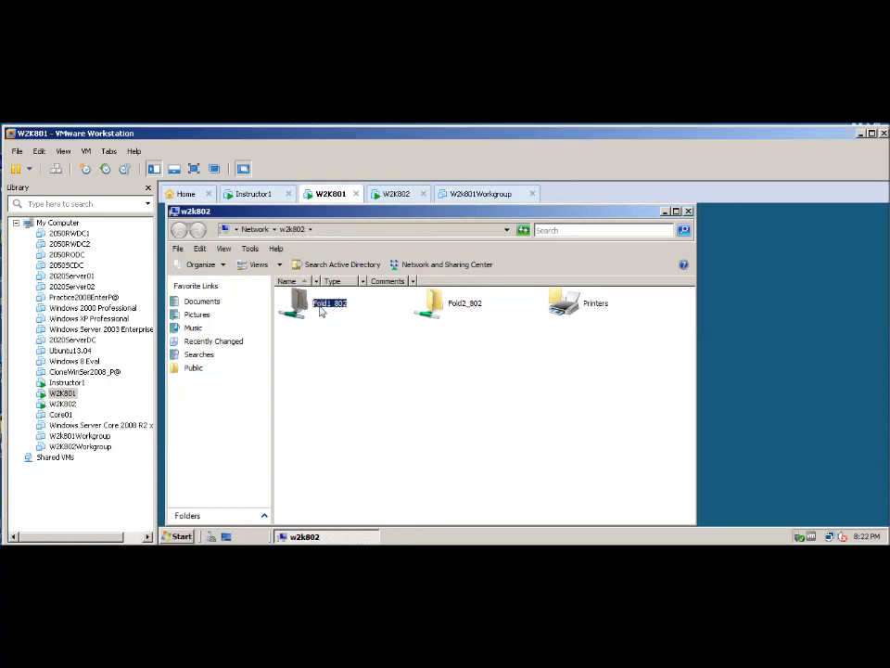
double_click(321, 311)
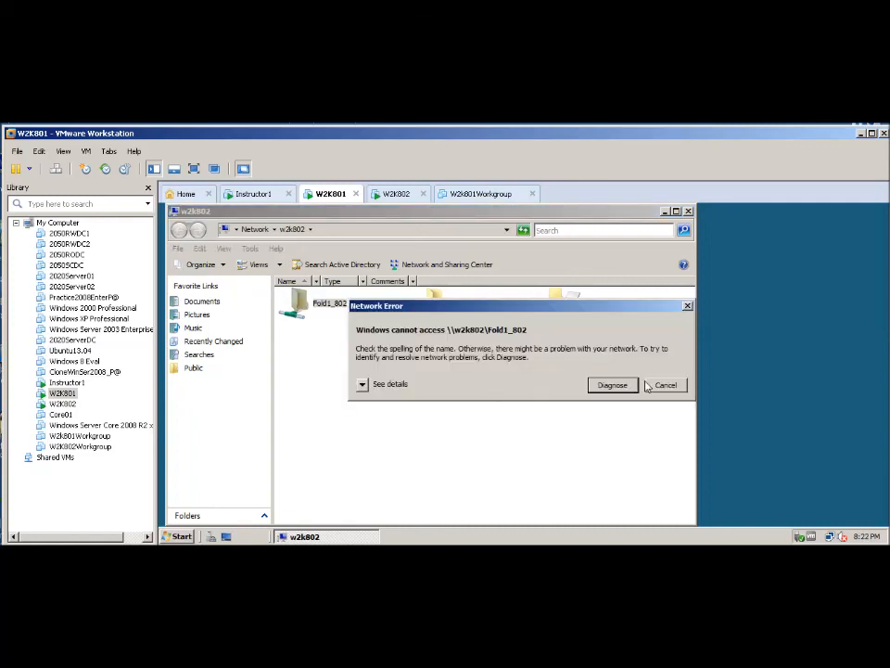
left_click(668, 386)
Open Doc2_802 in the shared Fold2_802, append "xxxxxx" to its text, and try to save it under the same name.
double_click(428, 303)
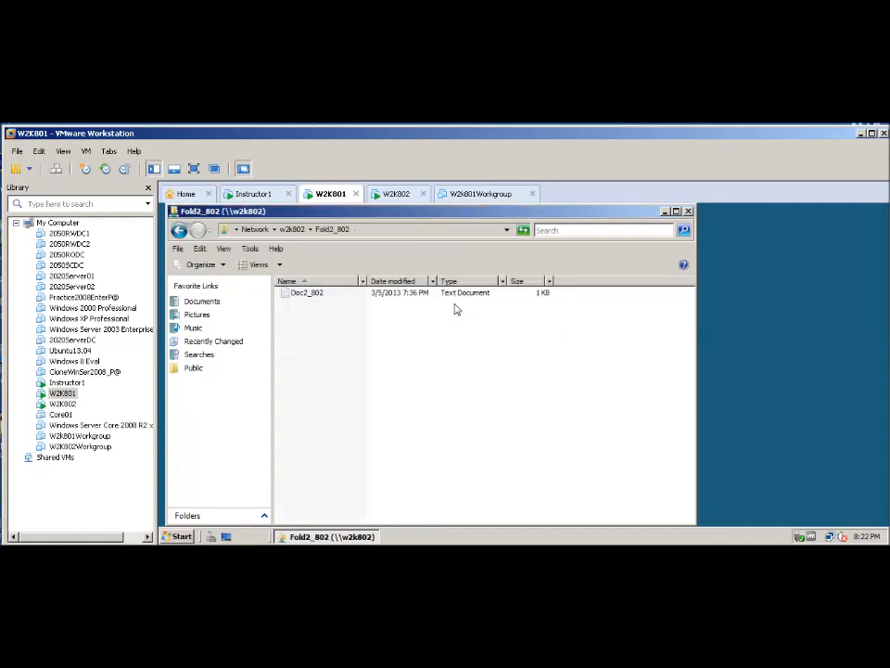
double_click(304, 293)
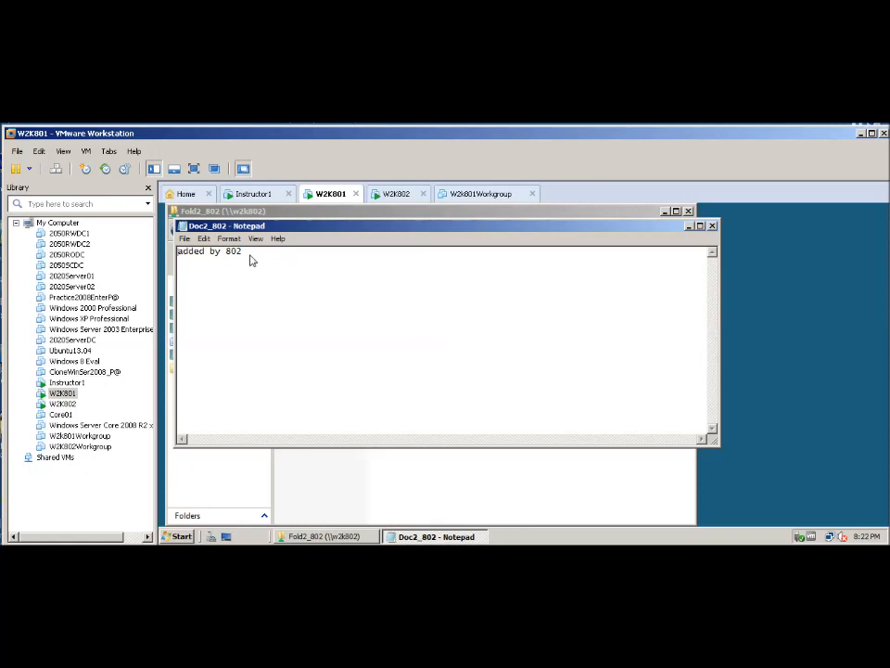
type("xxxxxx")
left_click(184, 238)
left_click(201, 274)
left_click(619, 413)
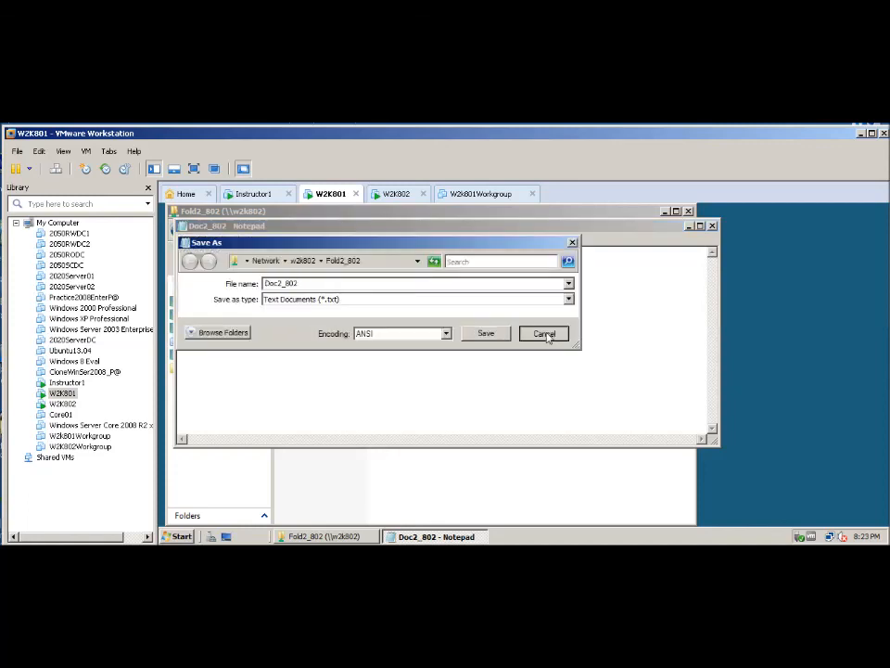
left_click(531, 333)
Close Doc2_802 without saving its changes and close the Fold2_802 window.
left_click(190, 238)
left_click(217, 337)
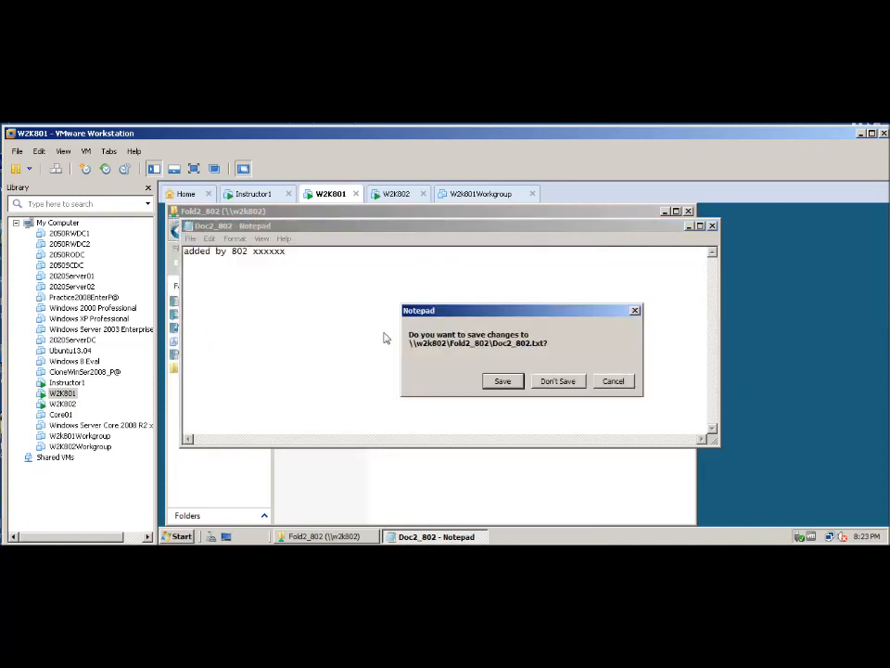
left_click(565, 382)
left_click(689, 212)
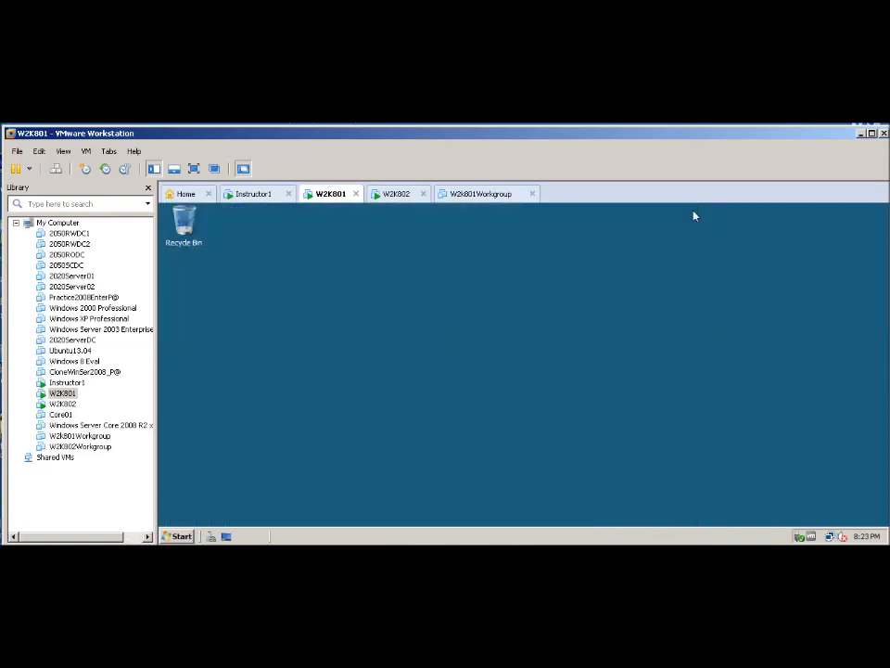